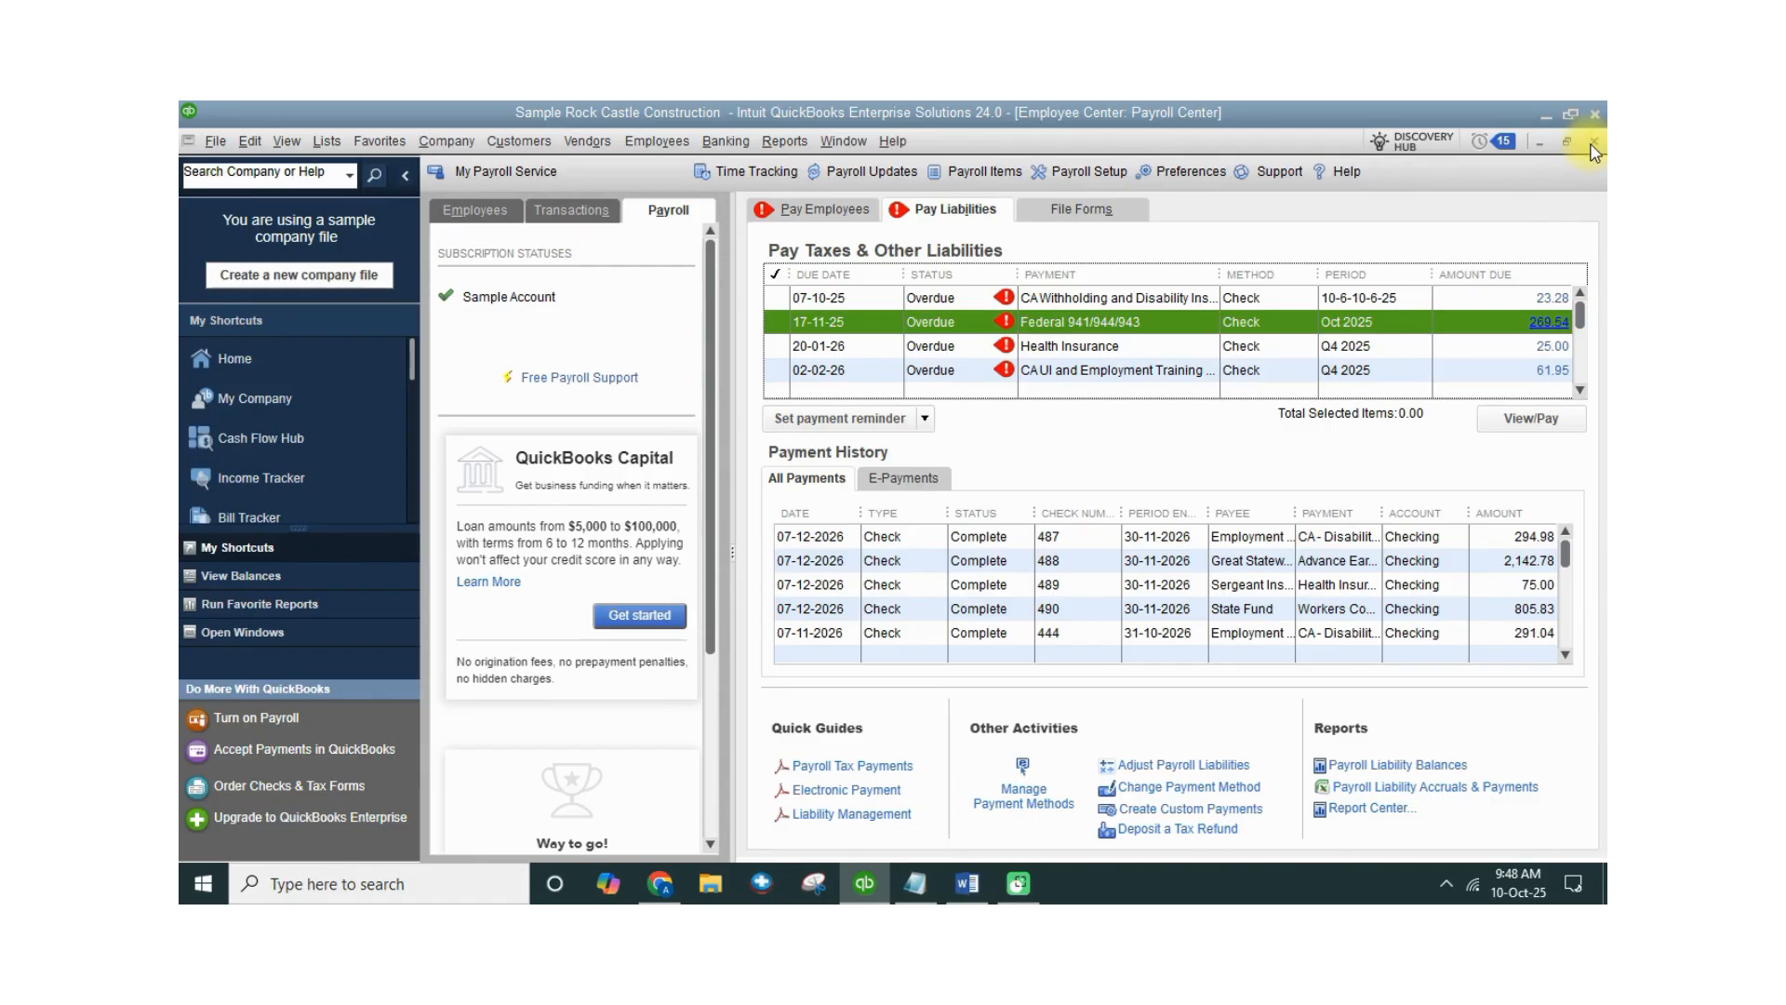
Step: Close the Payroll Center and open the Employee Center
{"action": "left_click", "coordinate": [1592, 144]}
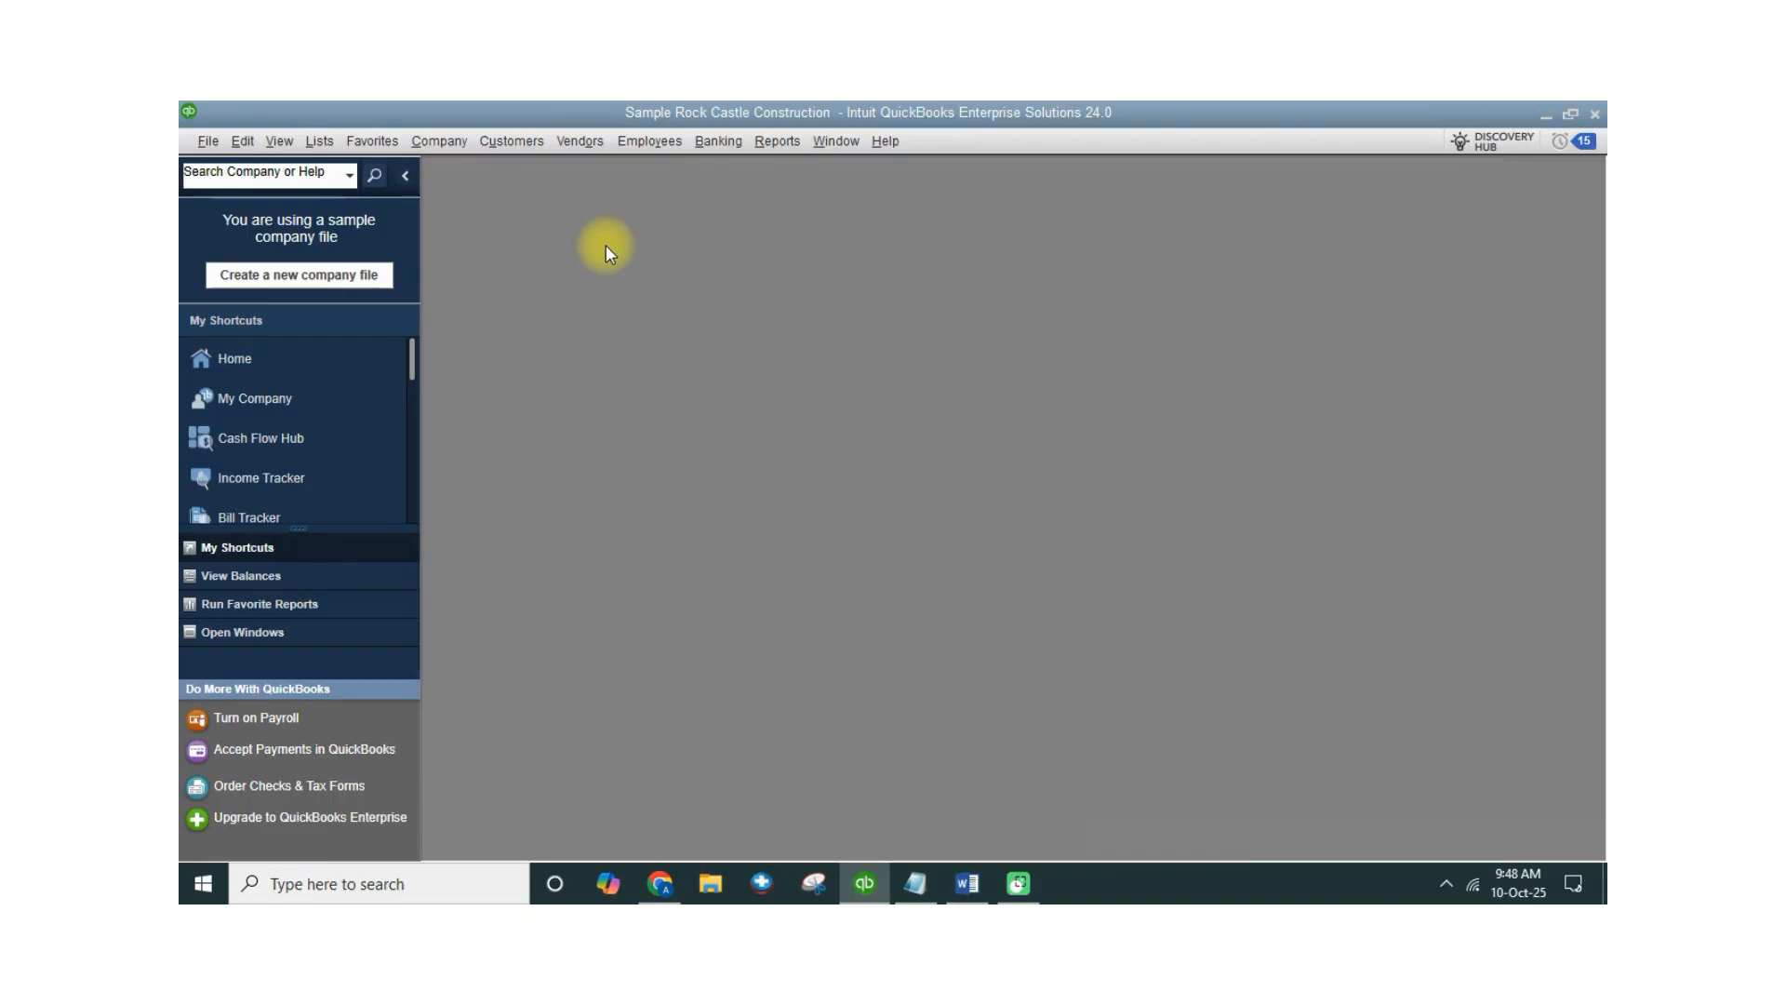
{"action": "left_click", "coordinate": [642, 147]}
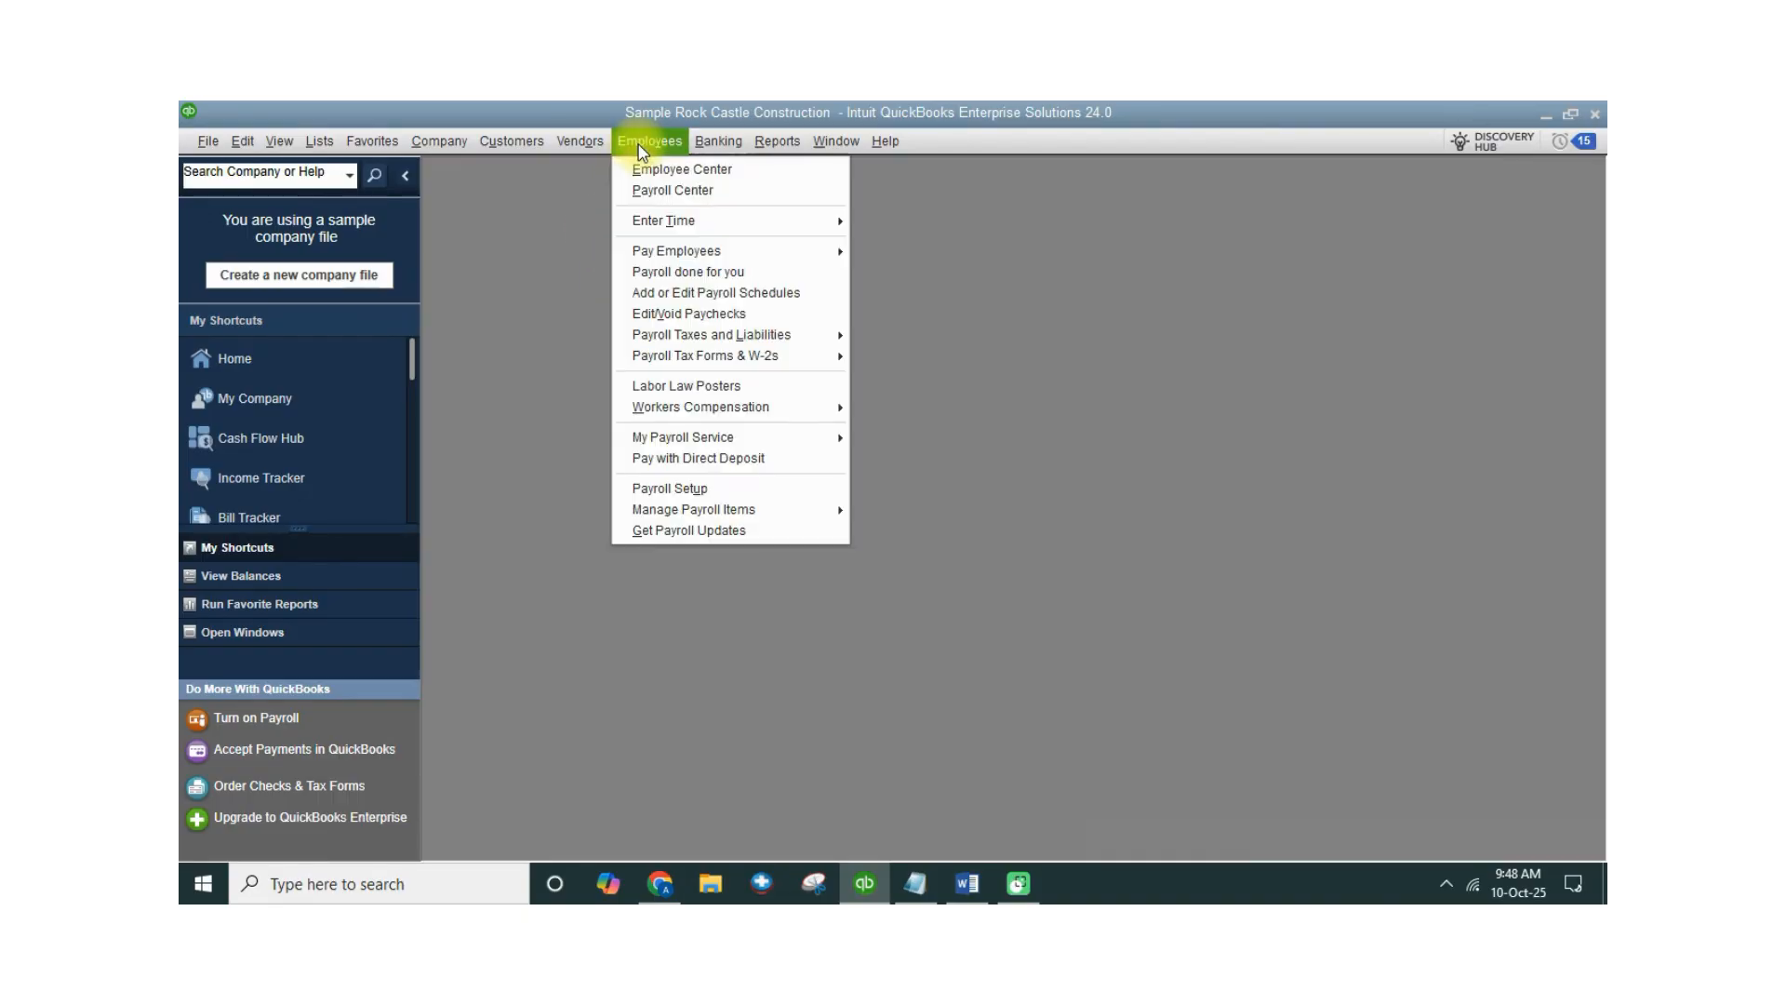
{"action": "left_click", "coordinate": [642, 171]}
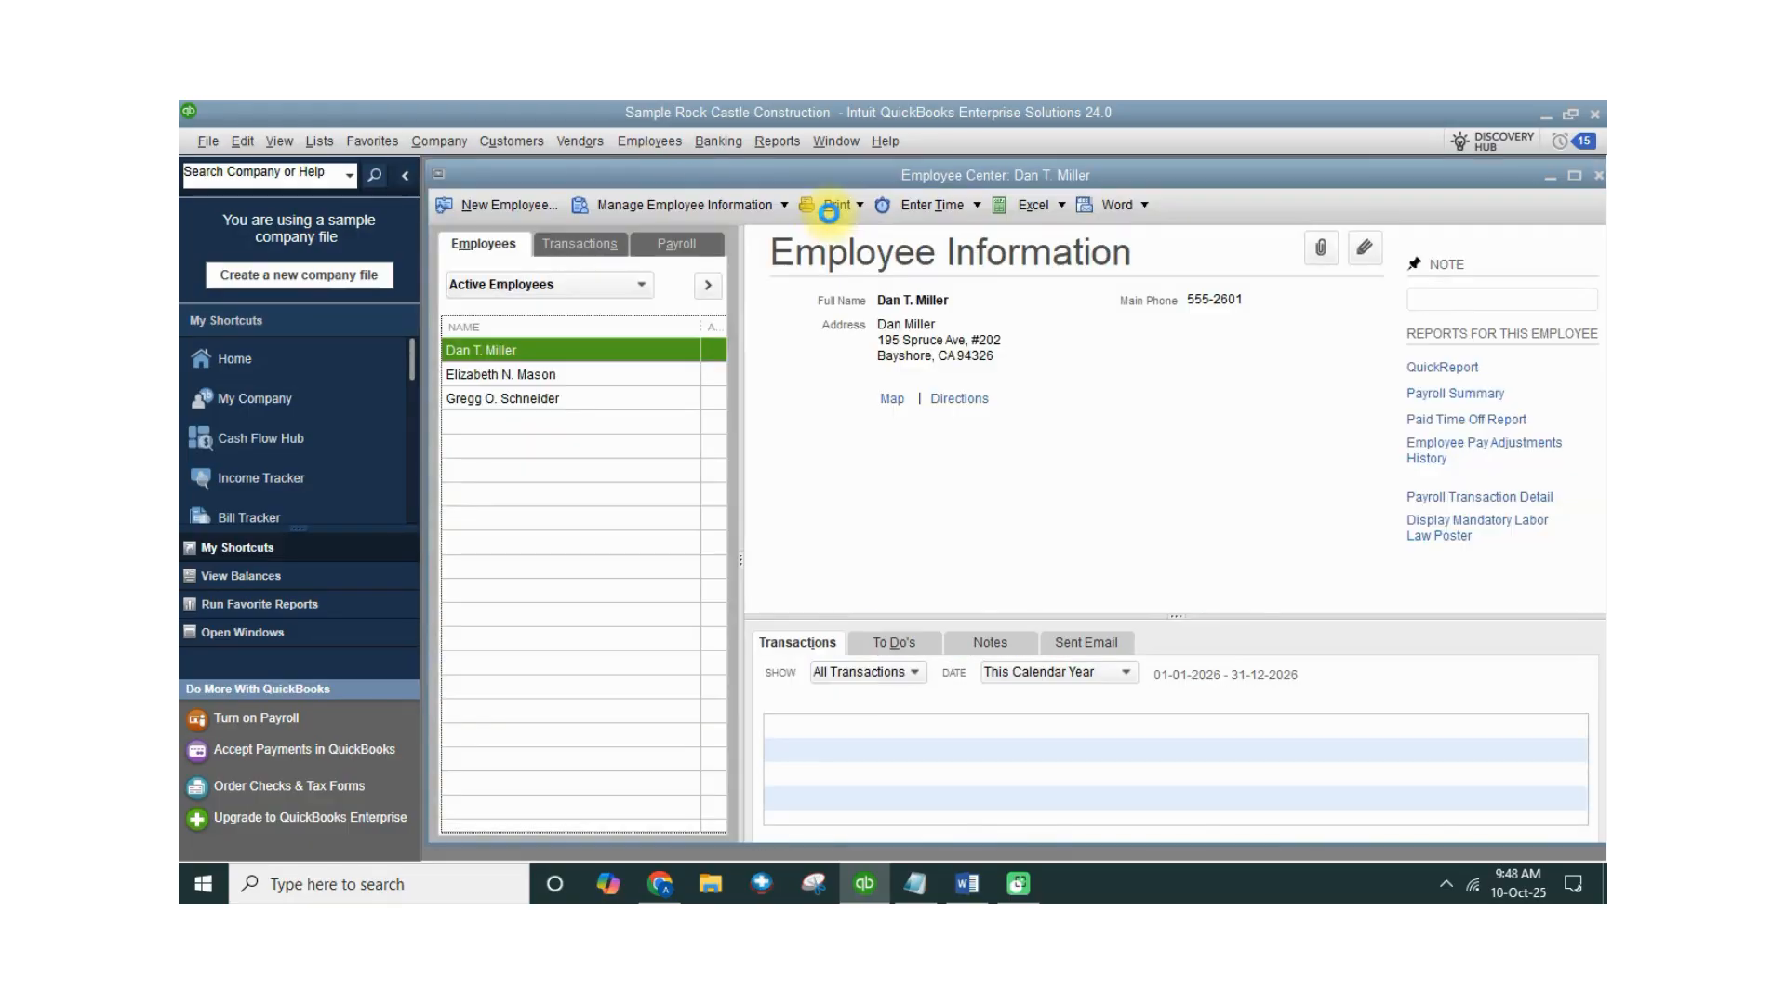
Step: Open the payroll updates window, run the update with the option to download the entire payroll update, and close the window
{"action": "left_click", "coordinate": [647, 143]}
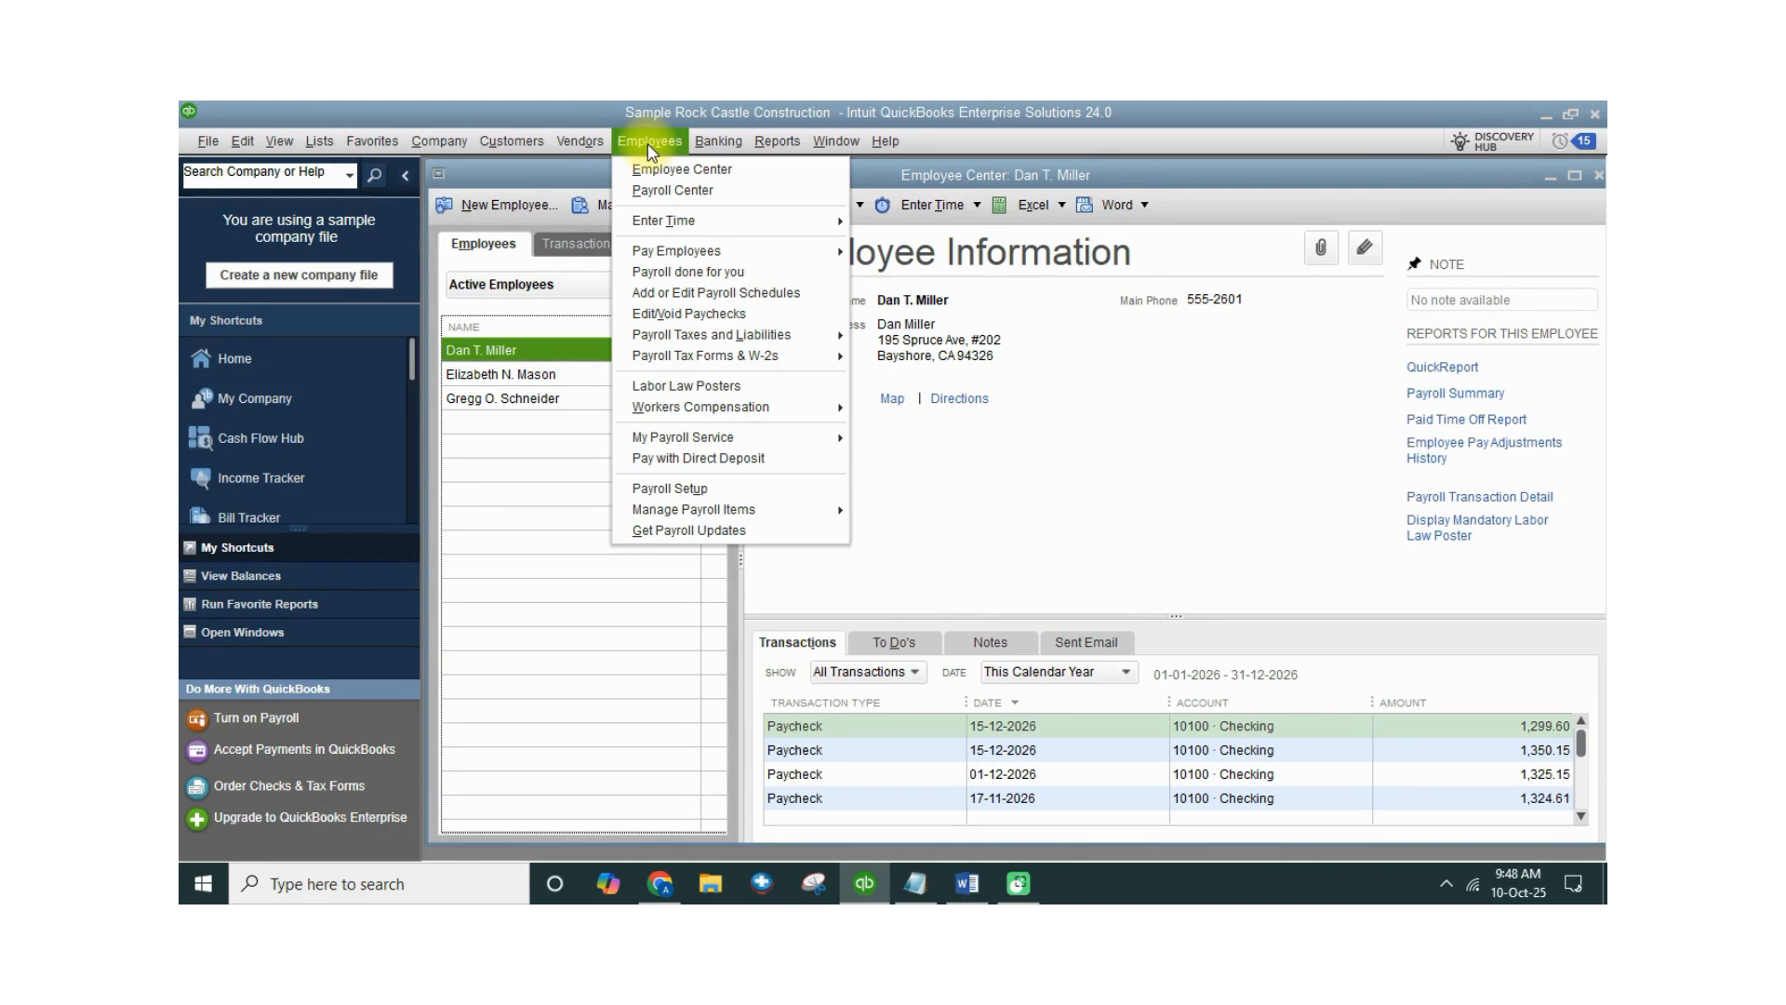
{"action": "left_click", "coordinate": [662, 532]}
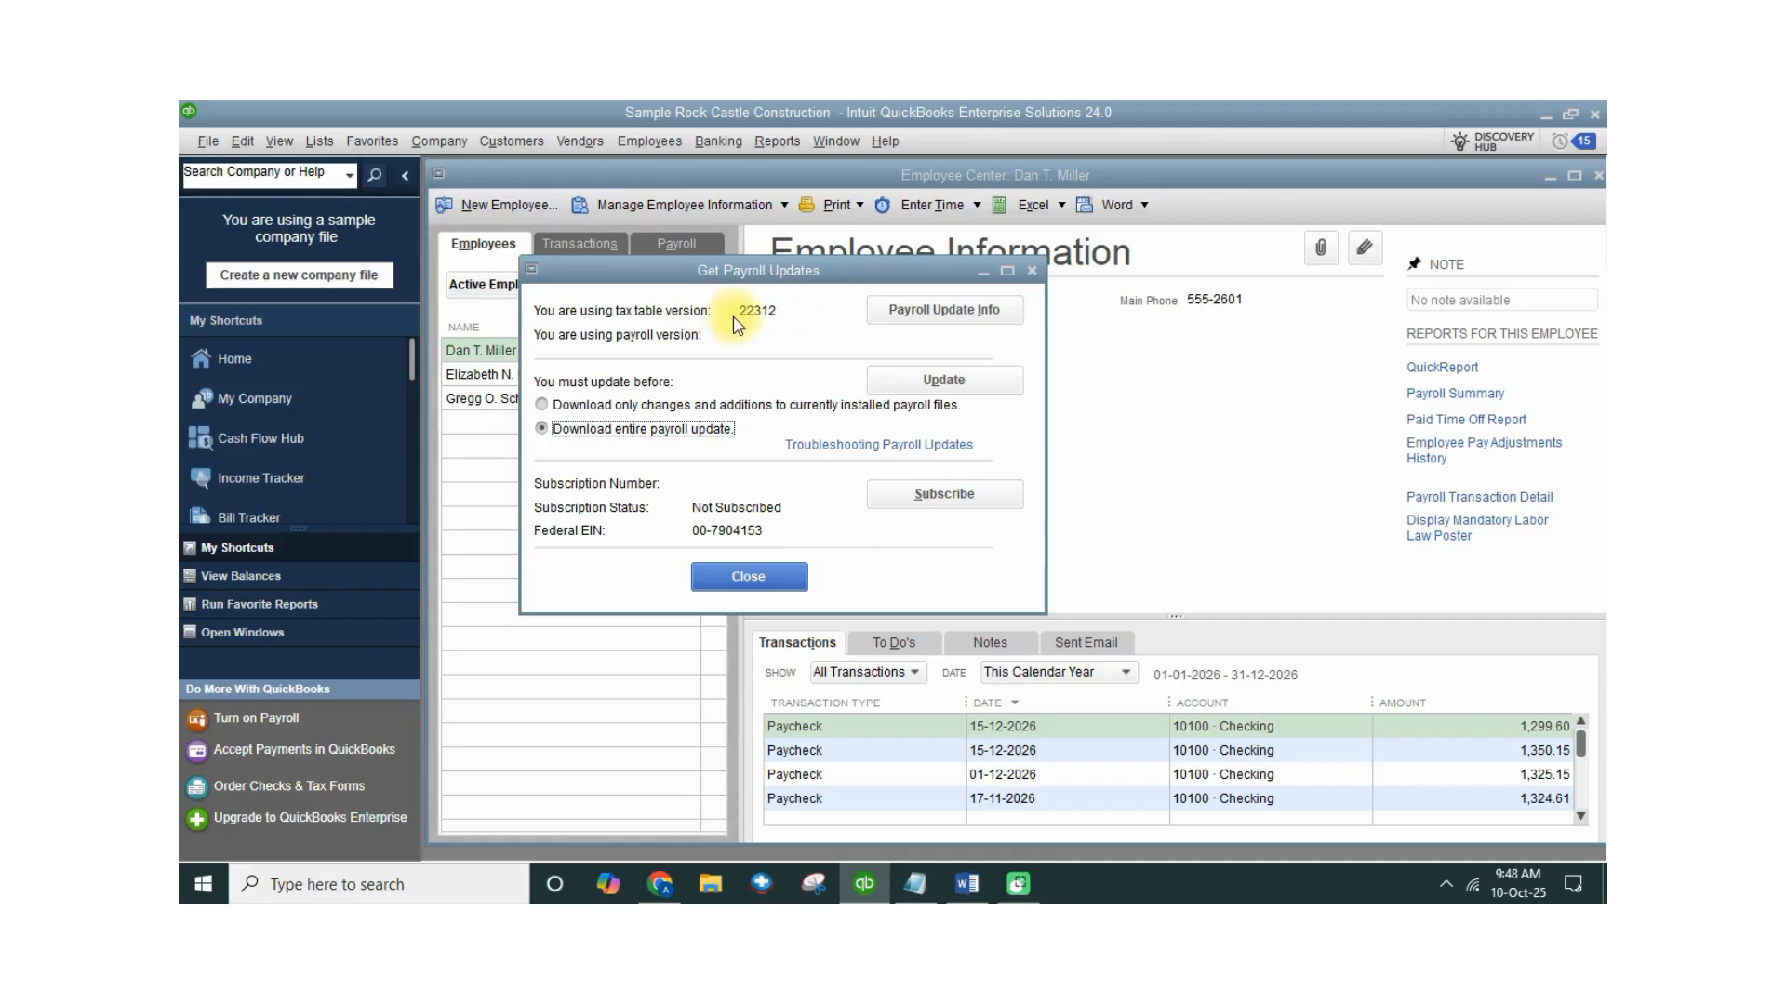
{"action": "left_click", "coordinate": [963, 386]}
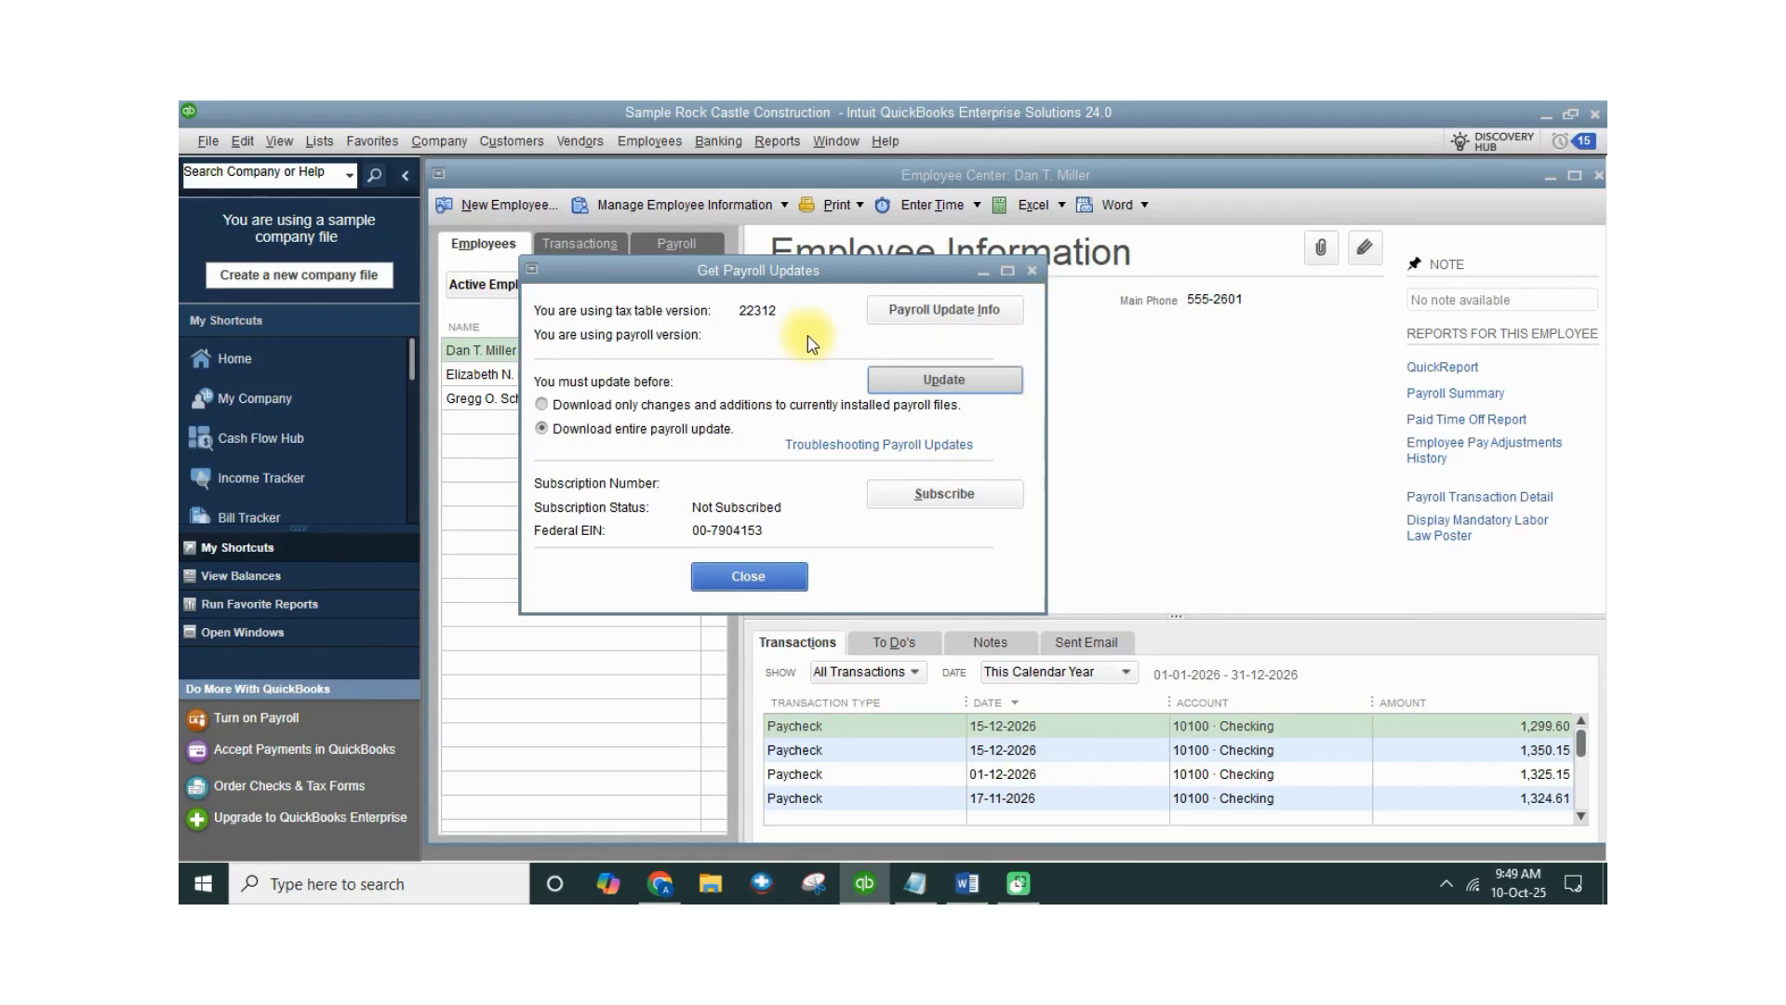
{"action": "key", "text": "Escape"}
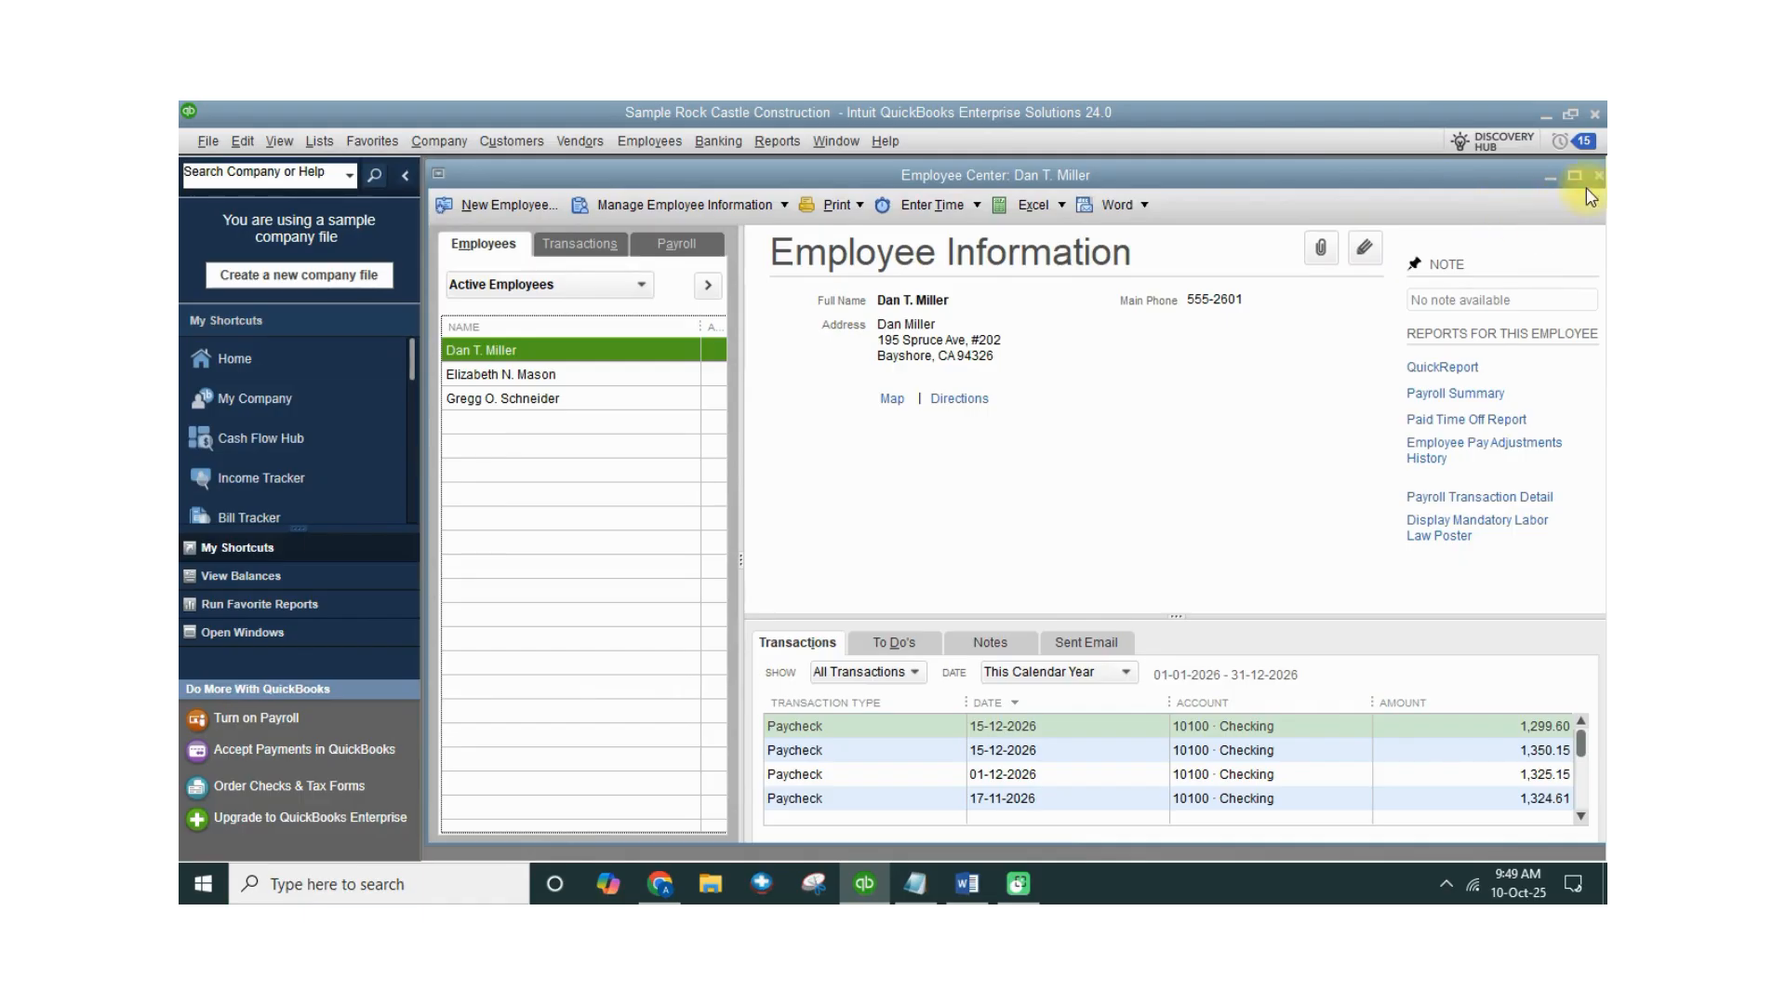
{"action": "left_click", "coordinate": [677, 248]}
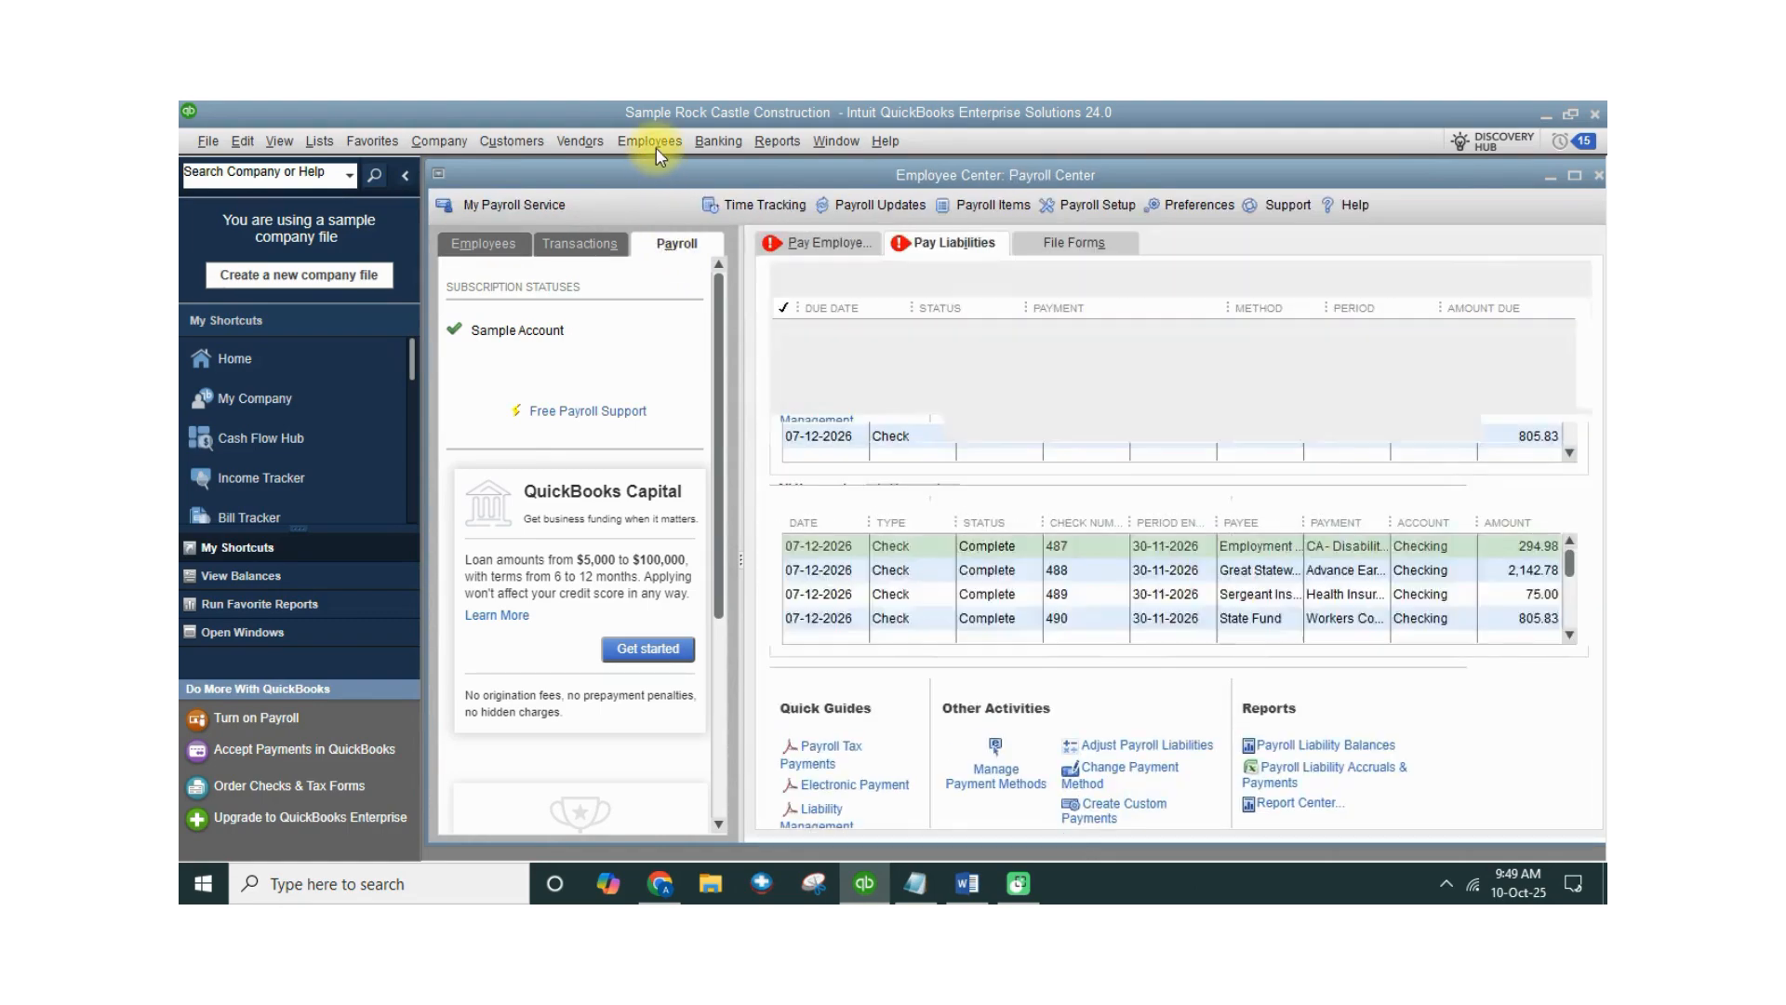
{"action": "left_click", "coordinate": [656, 147]}
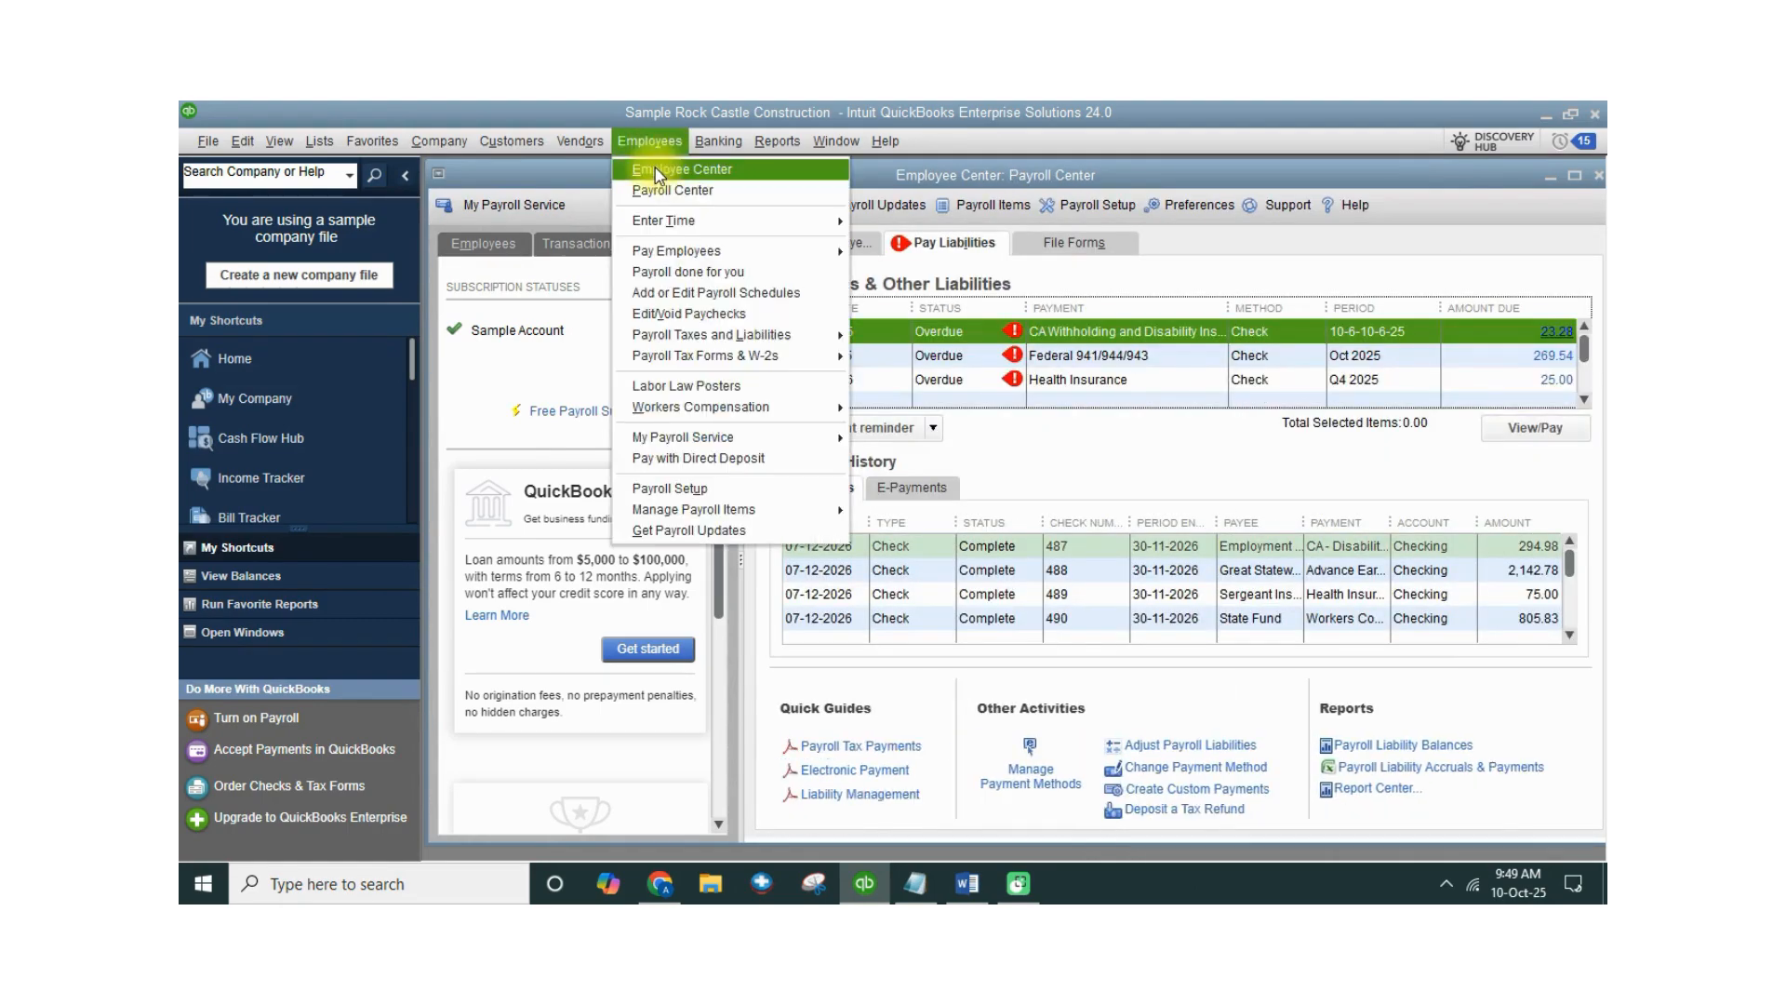
{"action": "left_click", "coordinate": [1599, 175]}
{"action": "left_click", "coordinate": [1599, 177]}
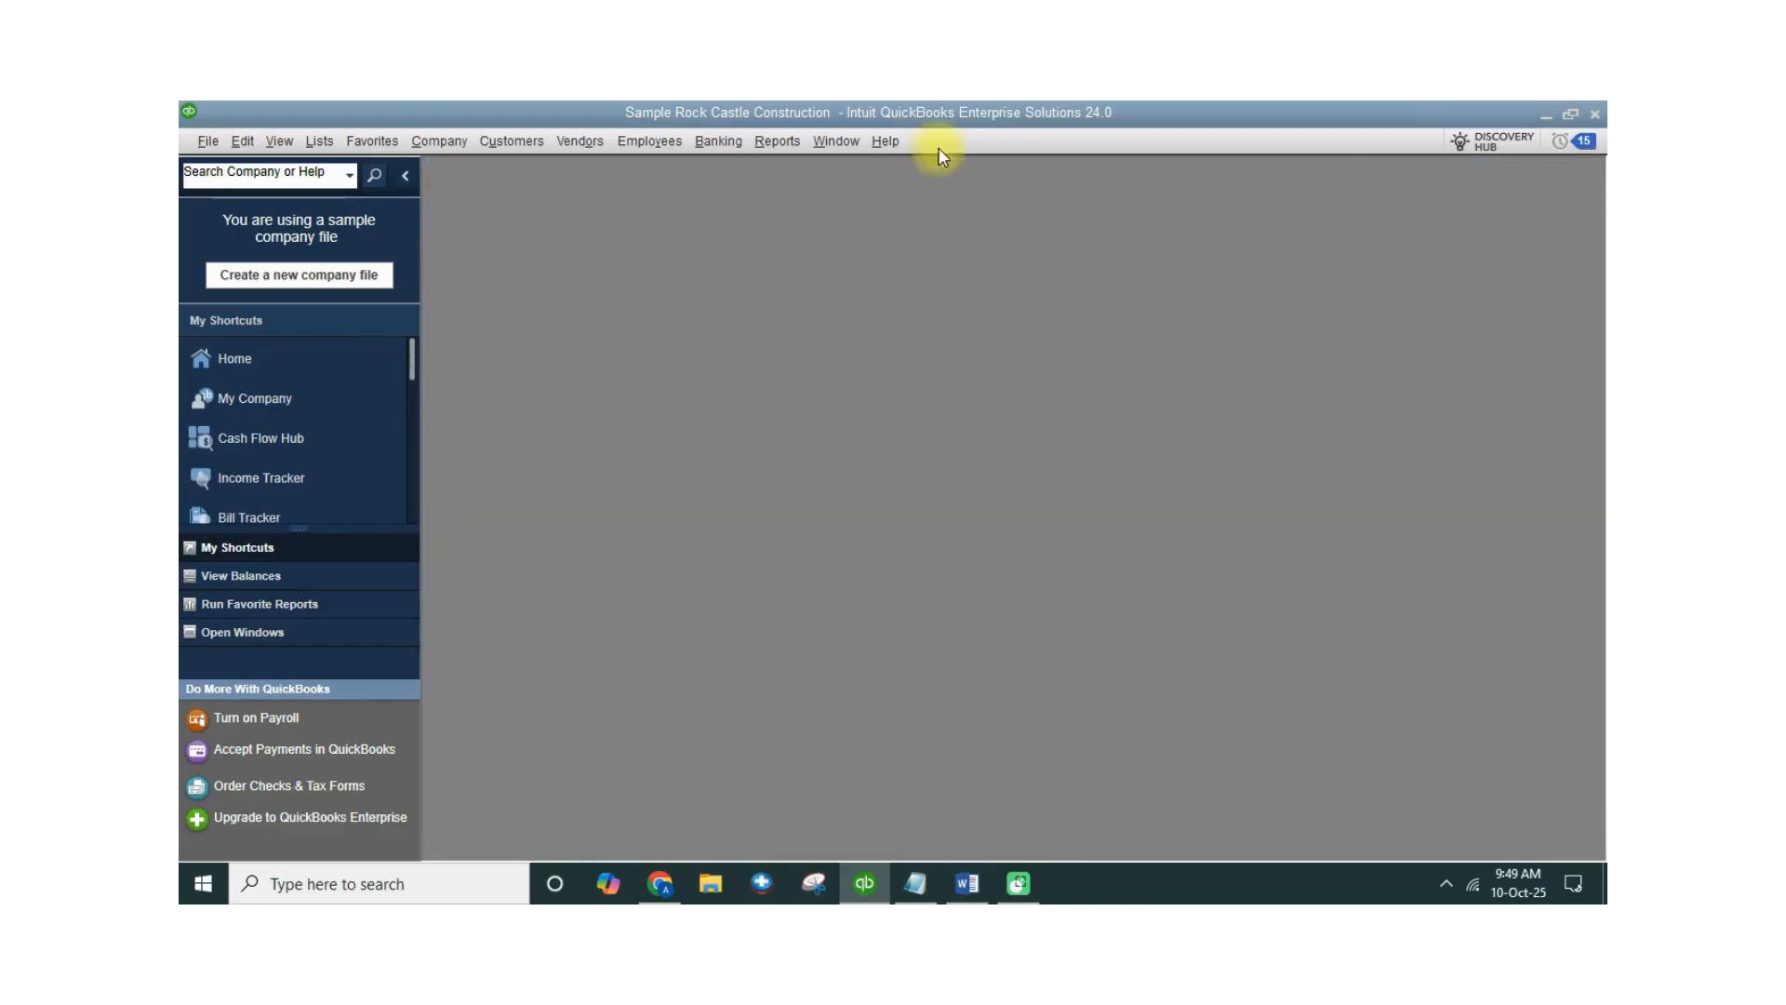
Step: Open the Employee Center and show its payroll page with the taxes and liabilities due
{"action": "left_click", "coordinate": [672, 141]}
{"action": "left_click", "coordinate": [757, 196]}
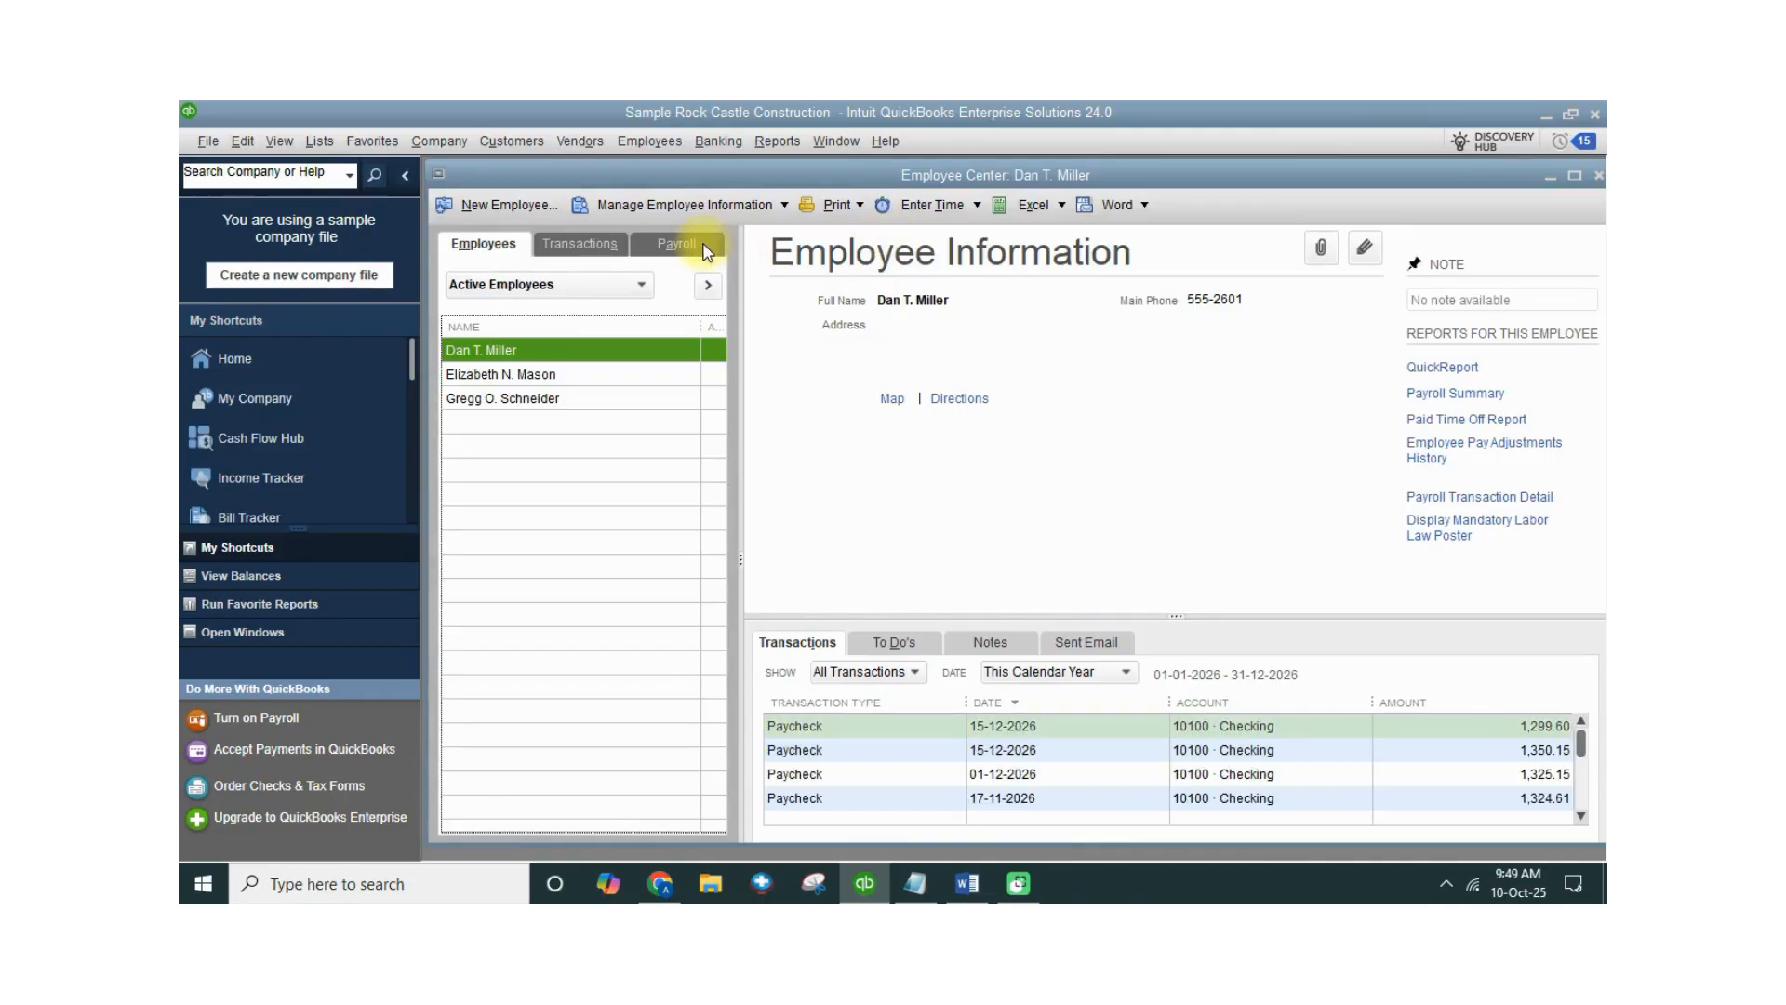
{"action": "left_click", "coordinate": [689, 243]}
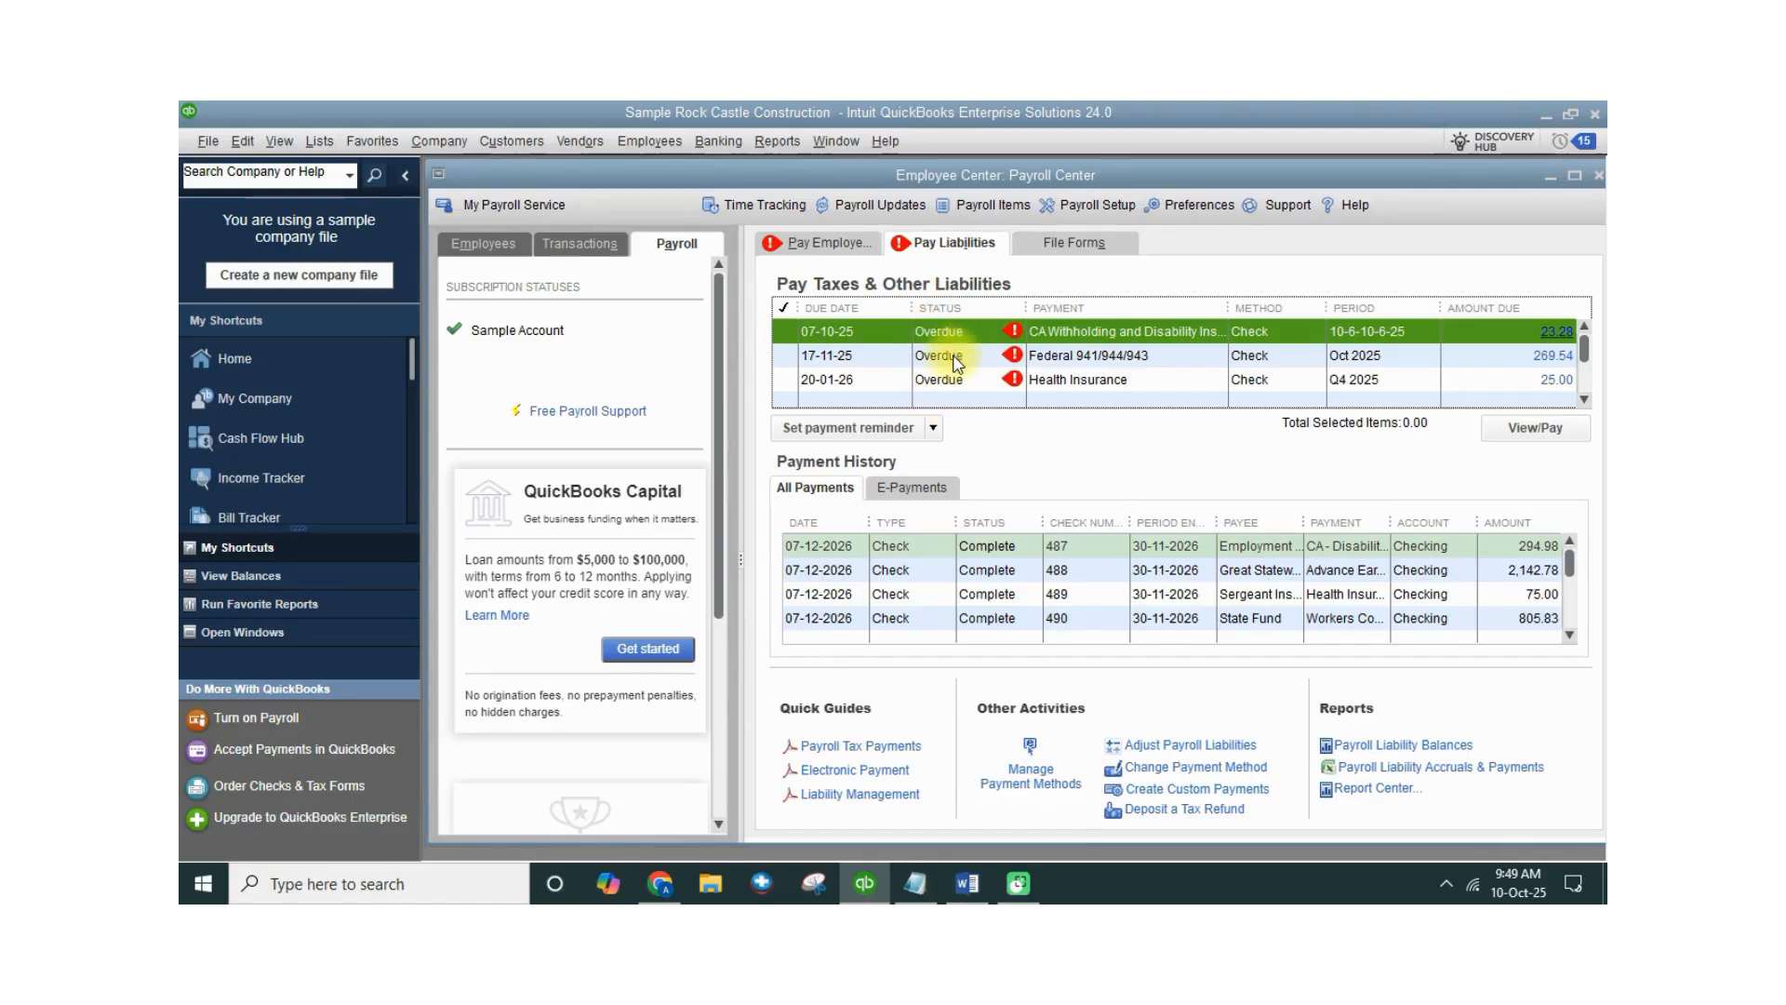
Step: Mark the overdue CA Withholding and Disability Insurance liability due 07-10-25 for payment and open its payment check
{"action": "scroll", "coordinate": [958, 363], "scroll_direction": "down", "scroll_amount": 5}
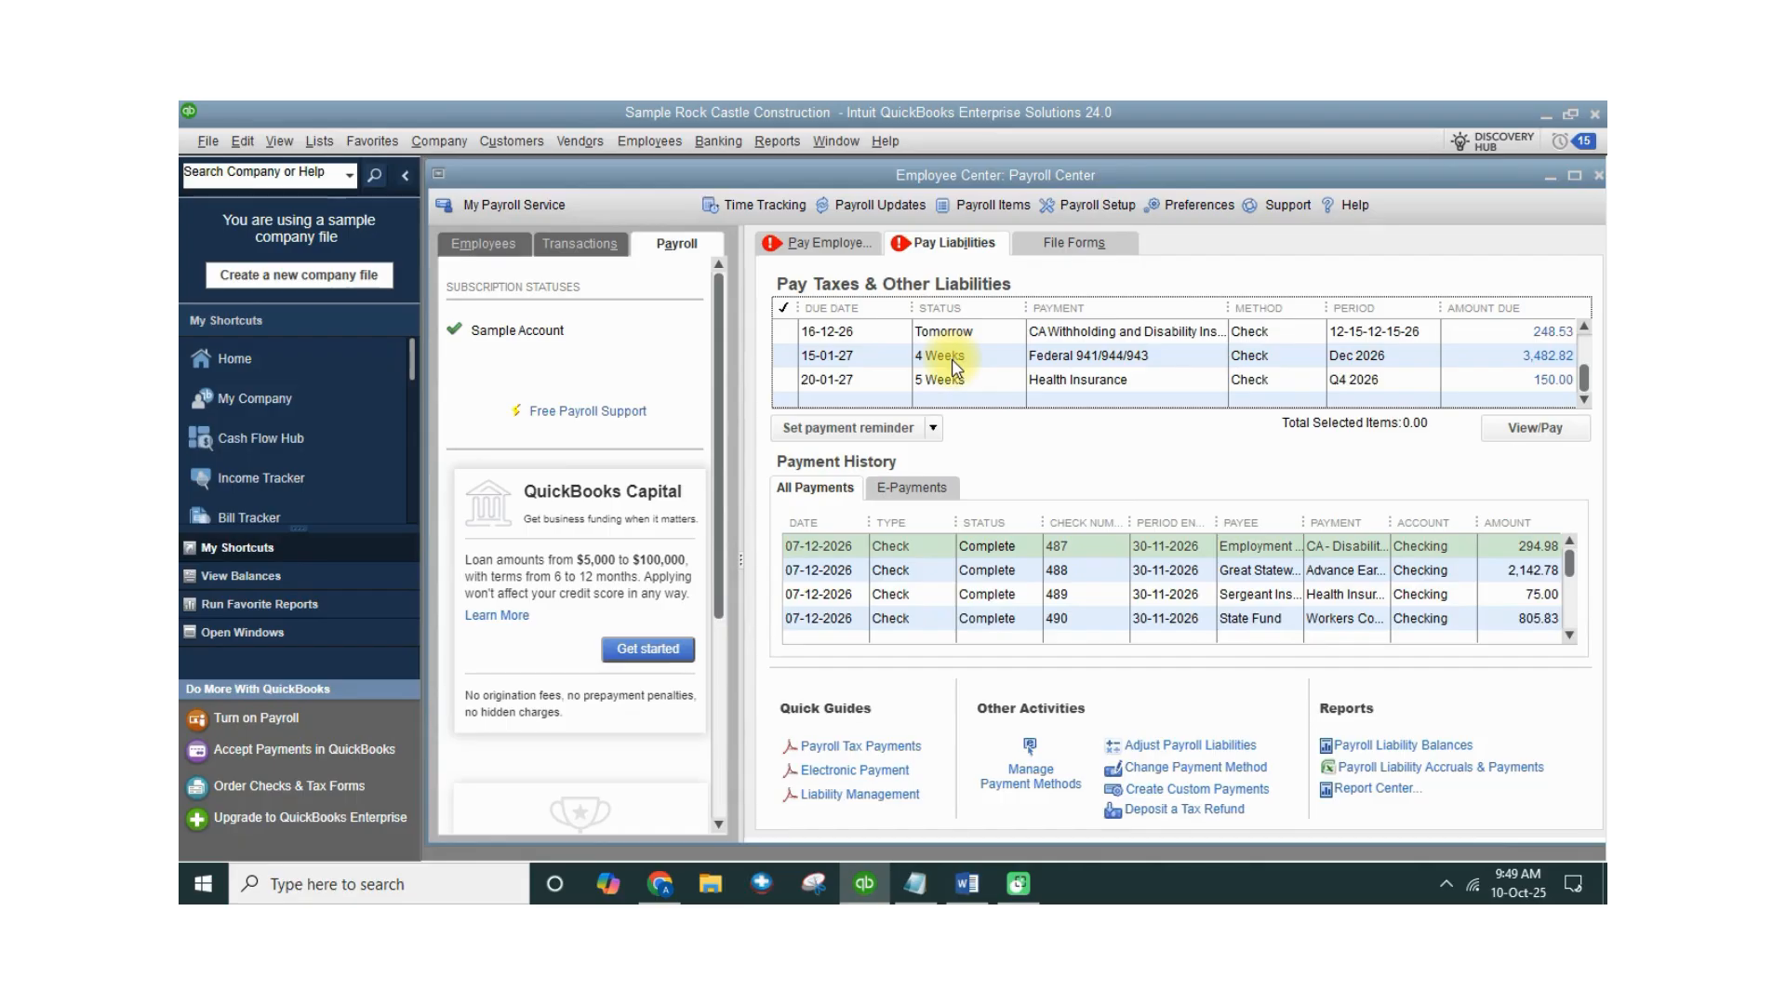
{"action": "scroll", "coordinate": [953, 364], "scroll_direction": "up", "scroll_amount": 5}
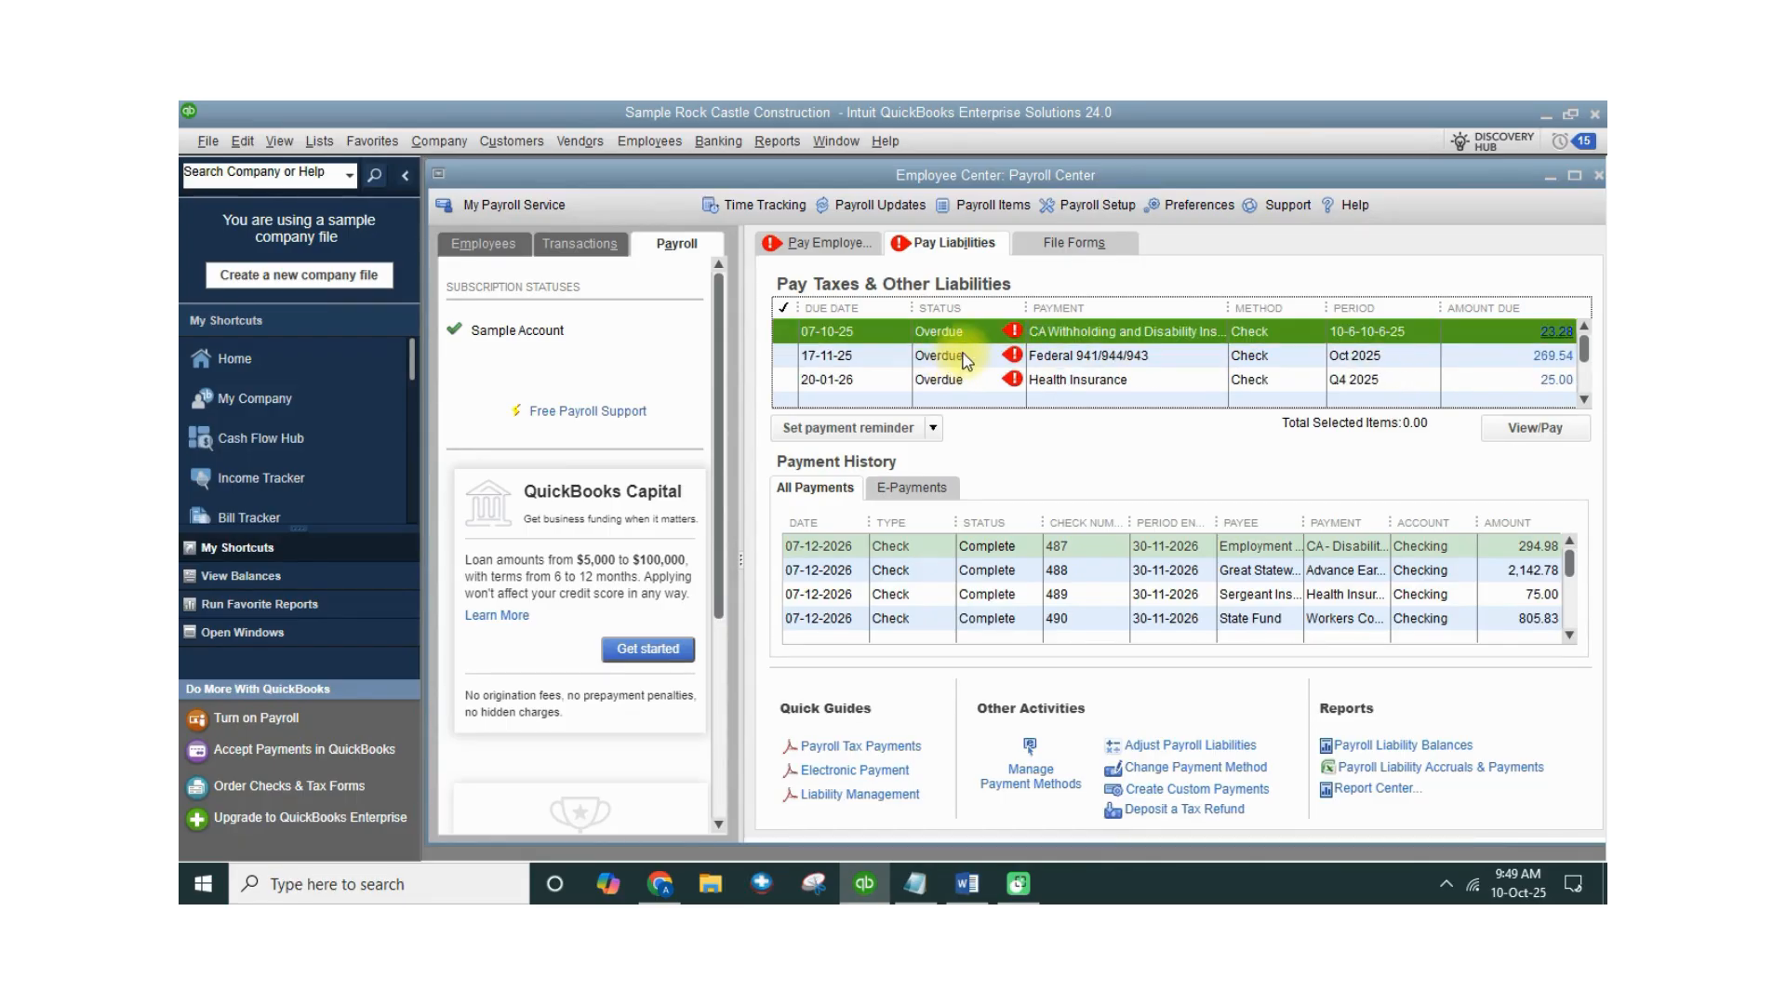
{"action": "left_click", "coordinate": [785, 335]}
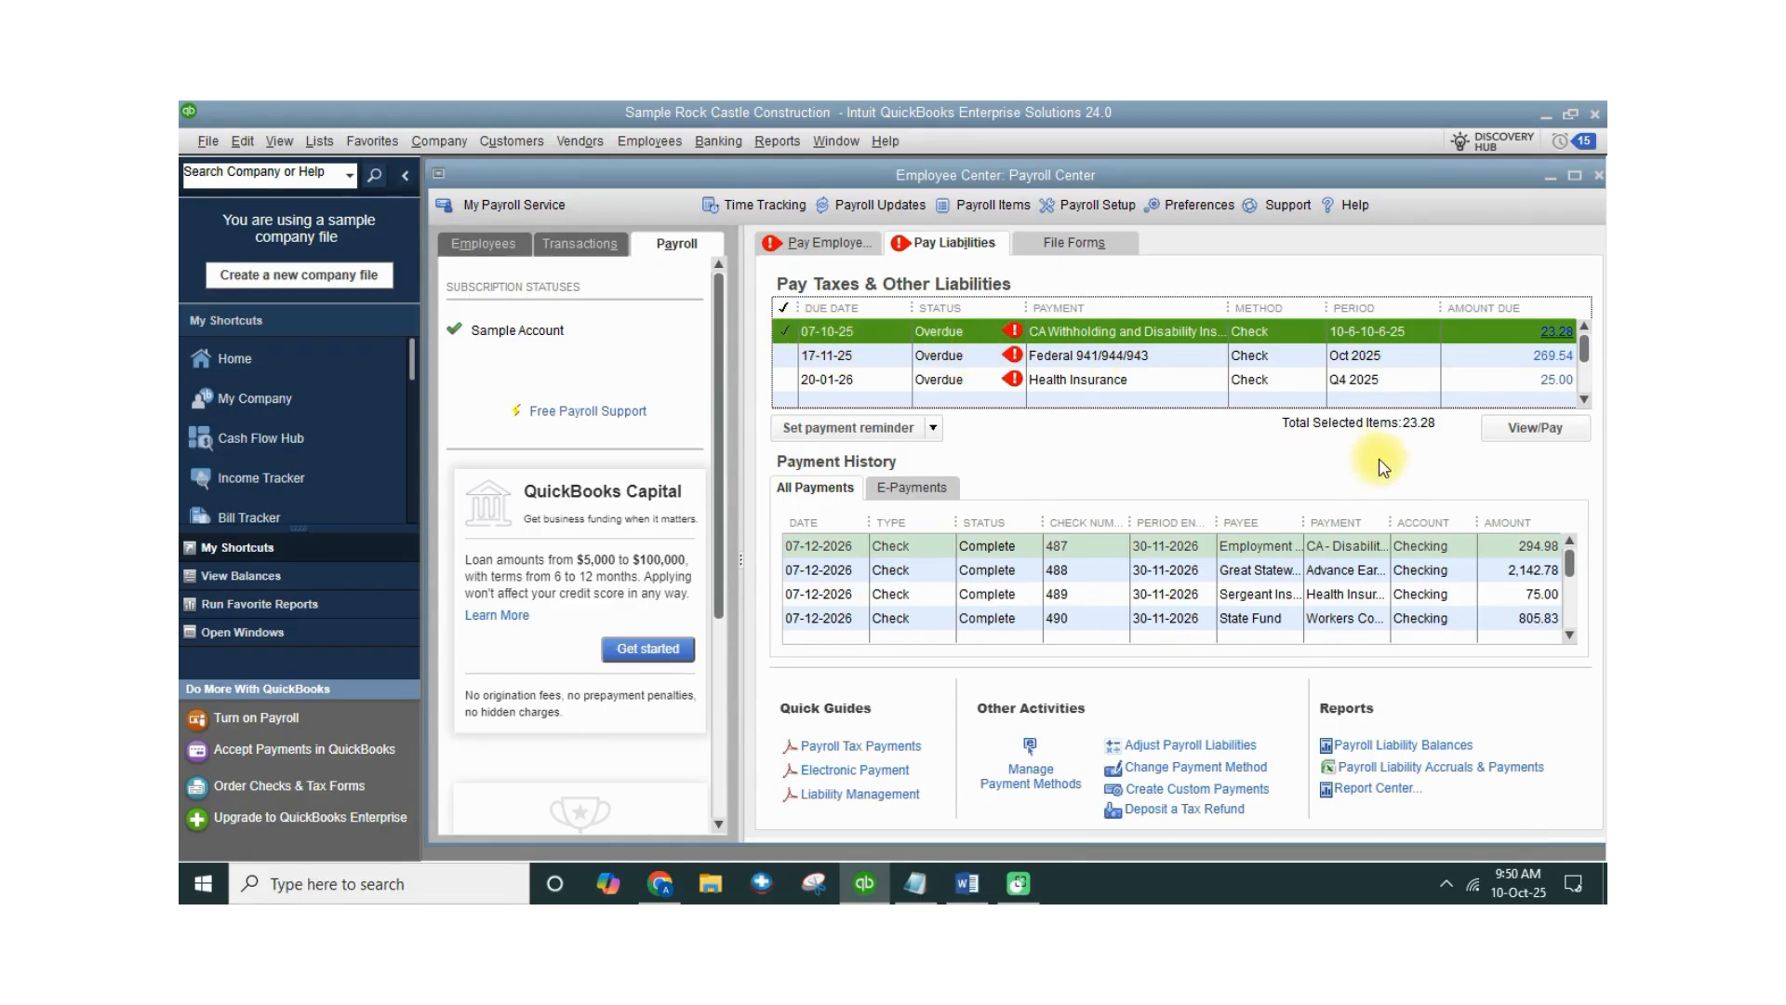
{"action": "left_click", "coordinate": [1552, 437]}
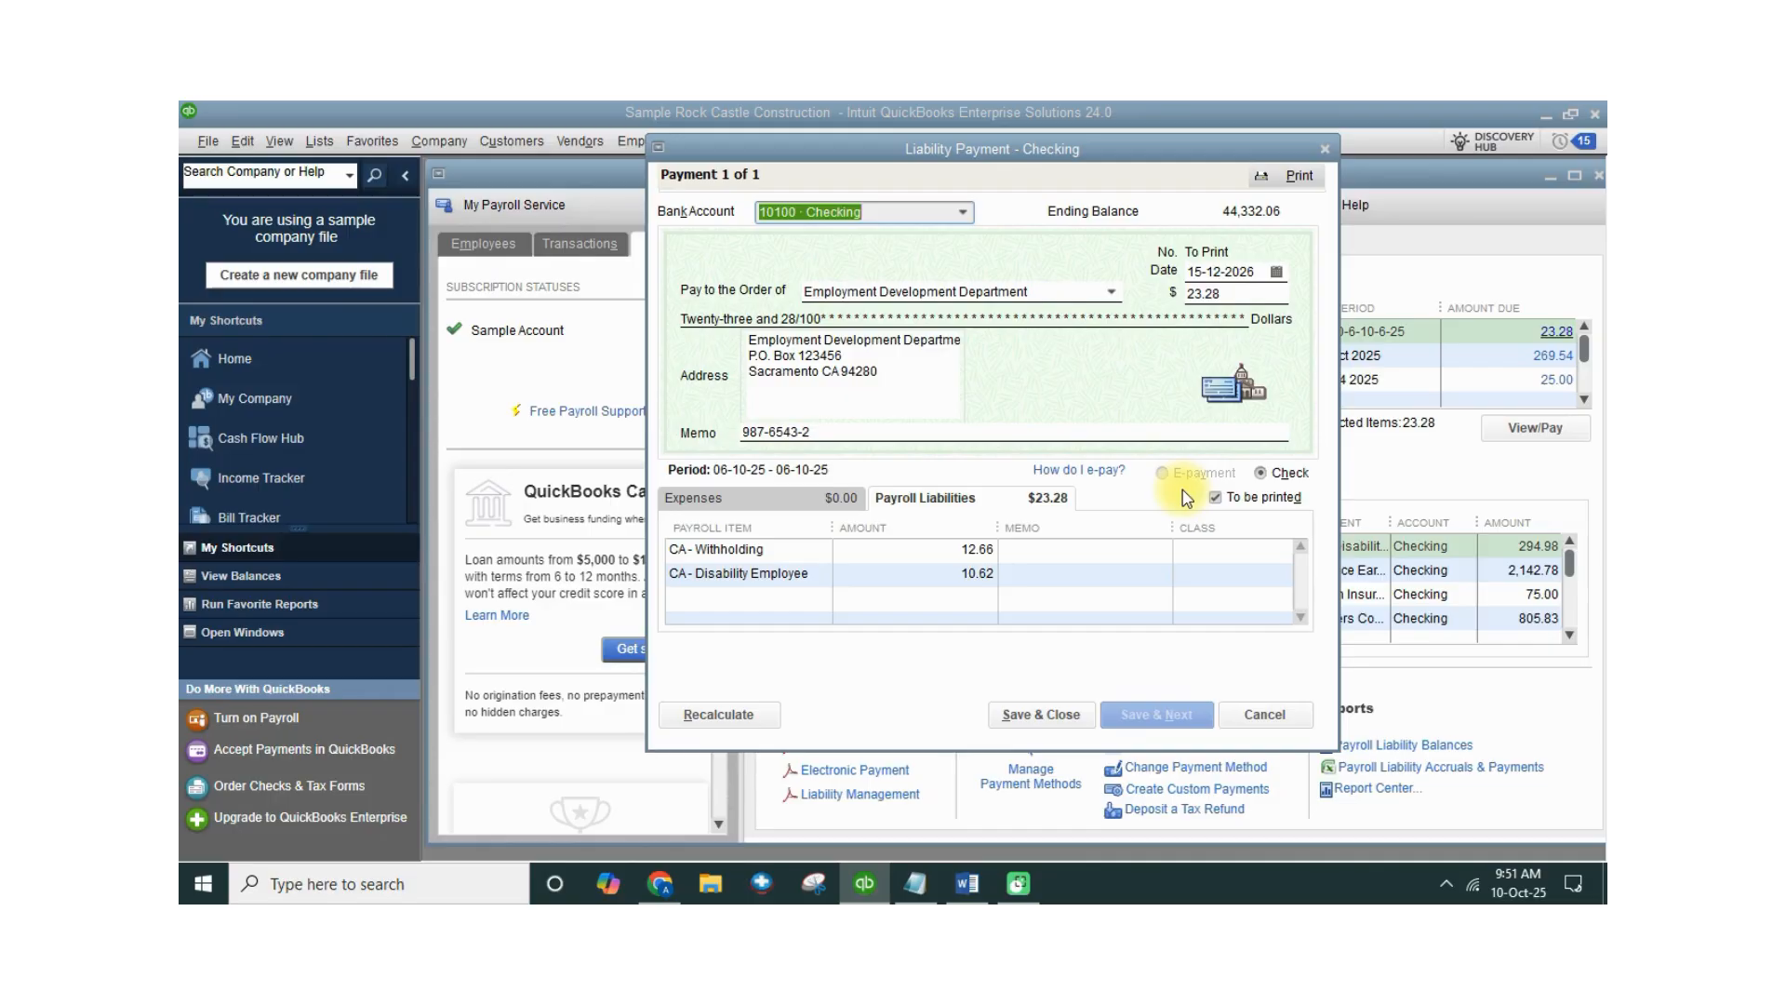
Step: Choose 10100 · Checking as the bank account and Employment Development Department as the payee of the liability check
{"action": "left_click", "coordinate": [900, 211]}
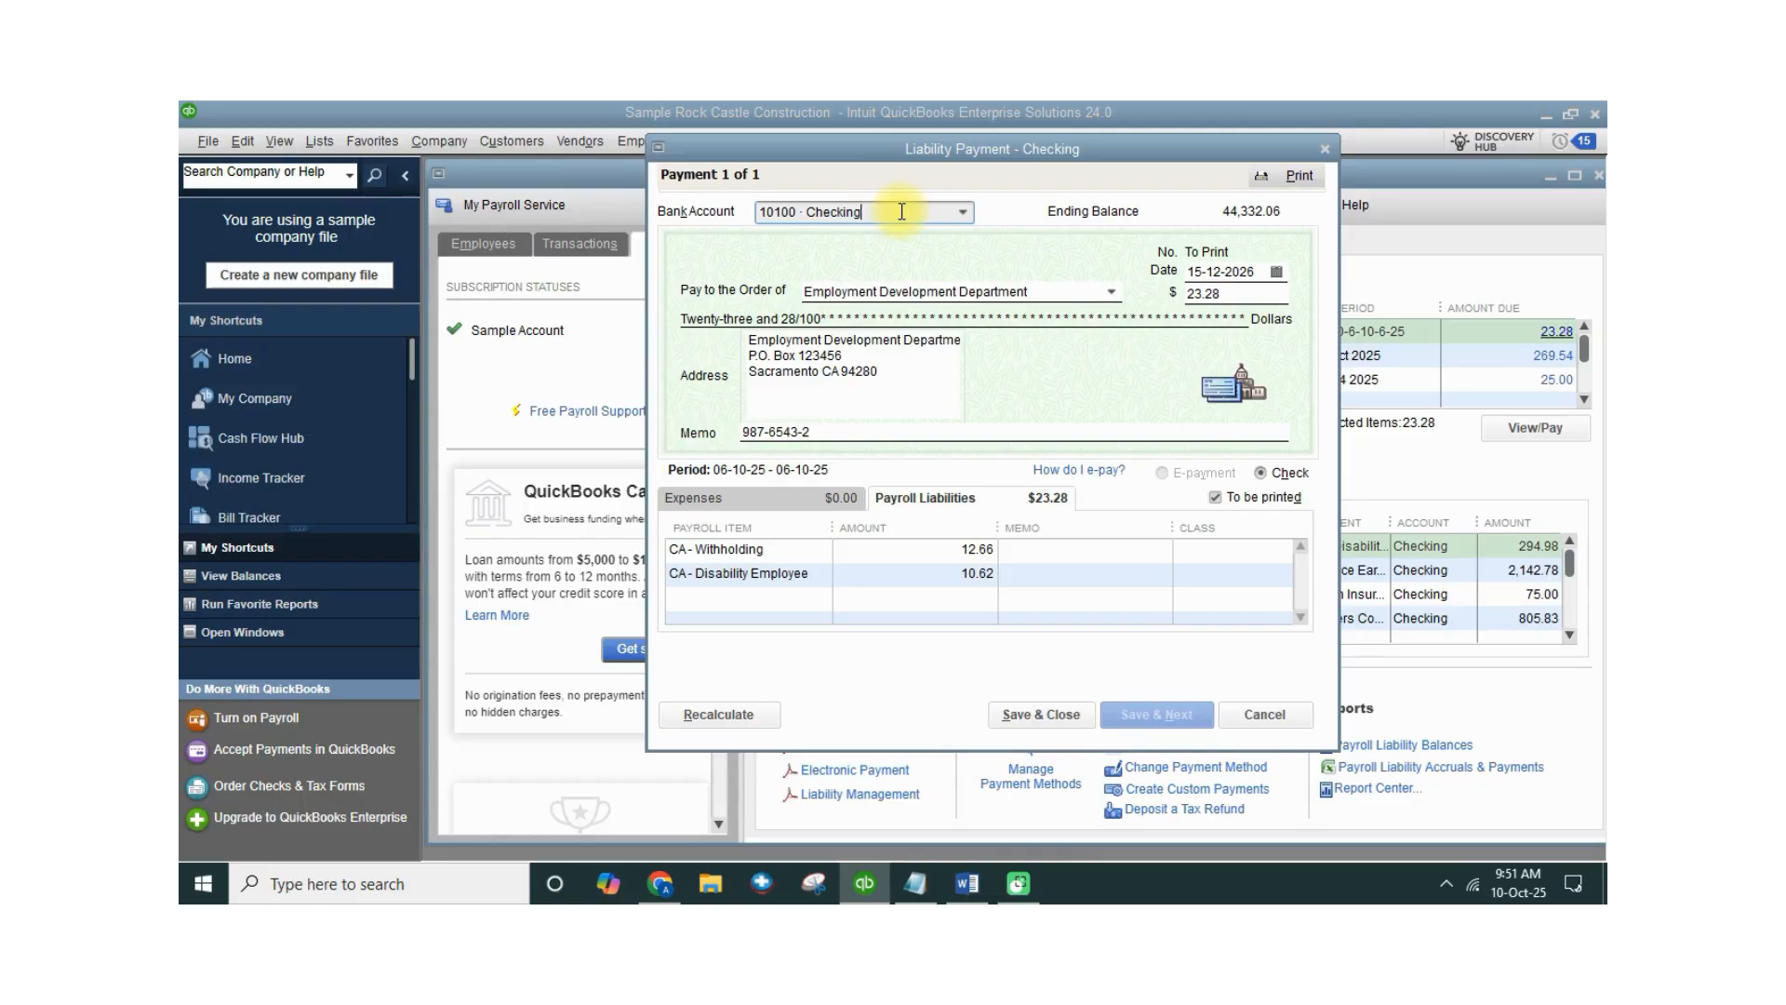
{"action": "left_click", "coordinate": [964, 213]}
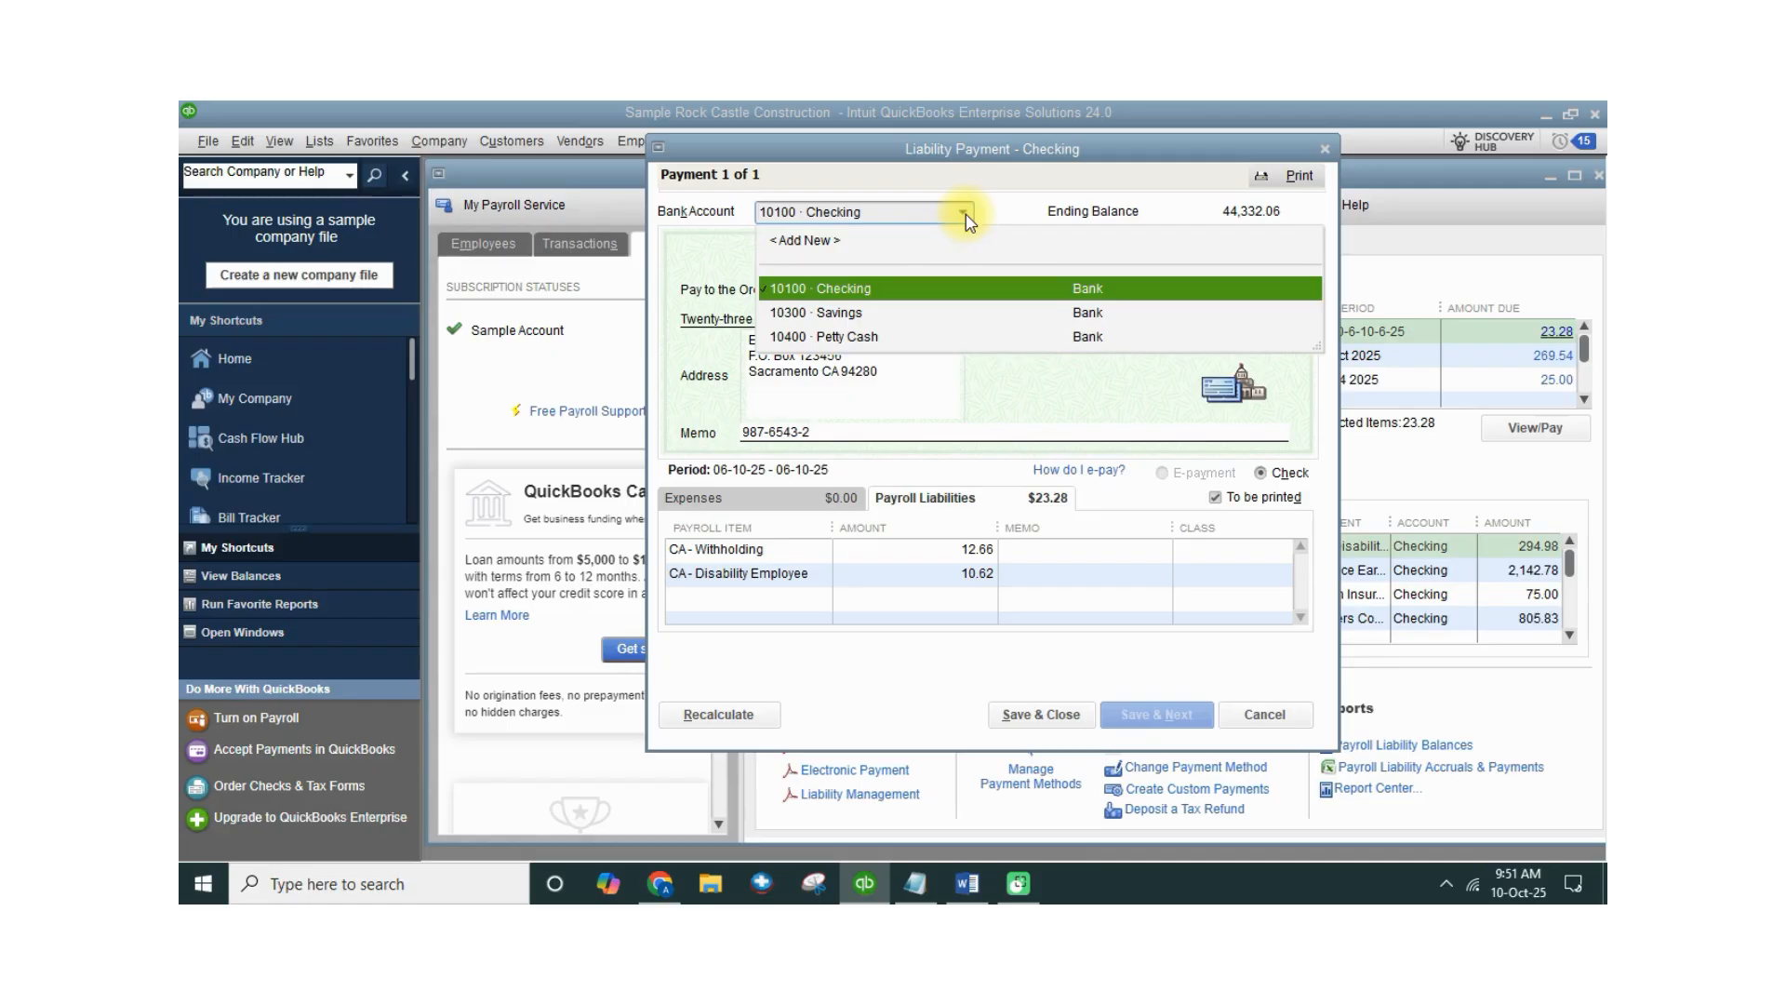
{"action": "left_click", "coordinate": [832, 296]}
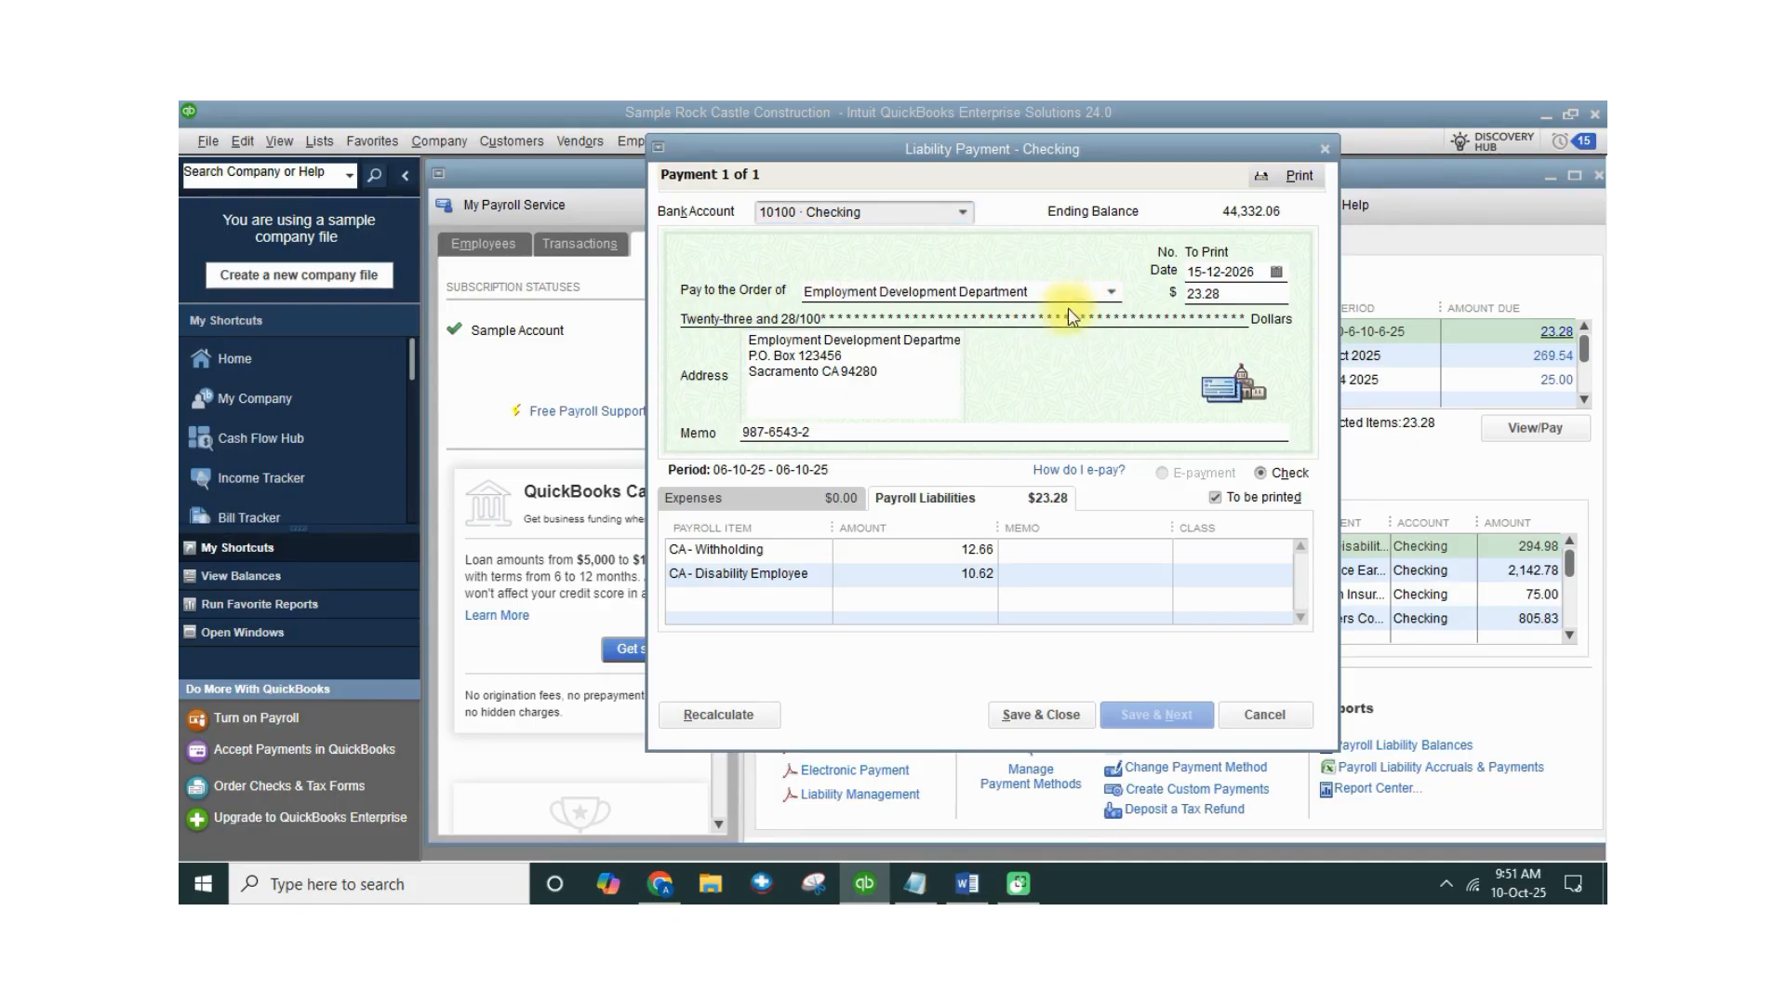
{"action": "left_click", "coordinate": [1109, 296]}
{"action": "left_click", "coordinate": [1111, 294]}
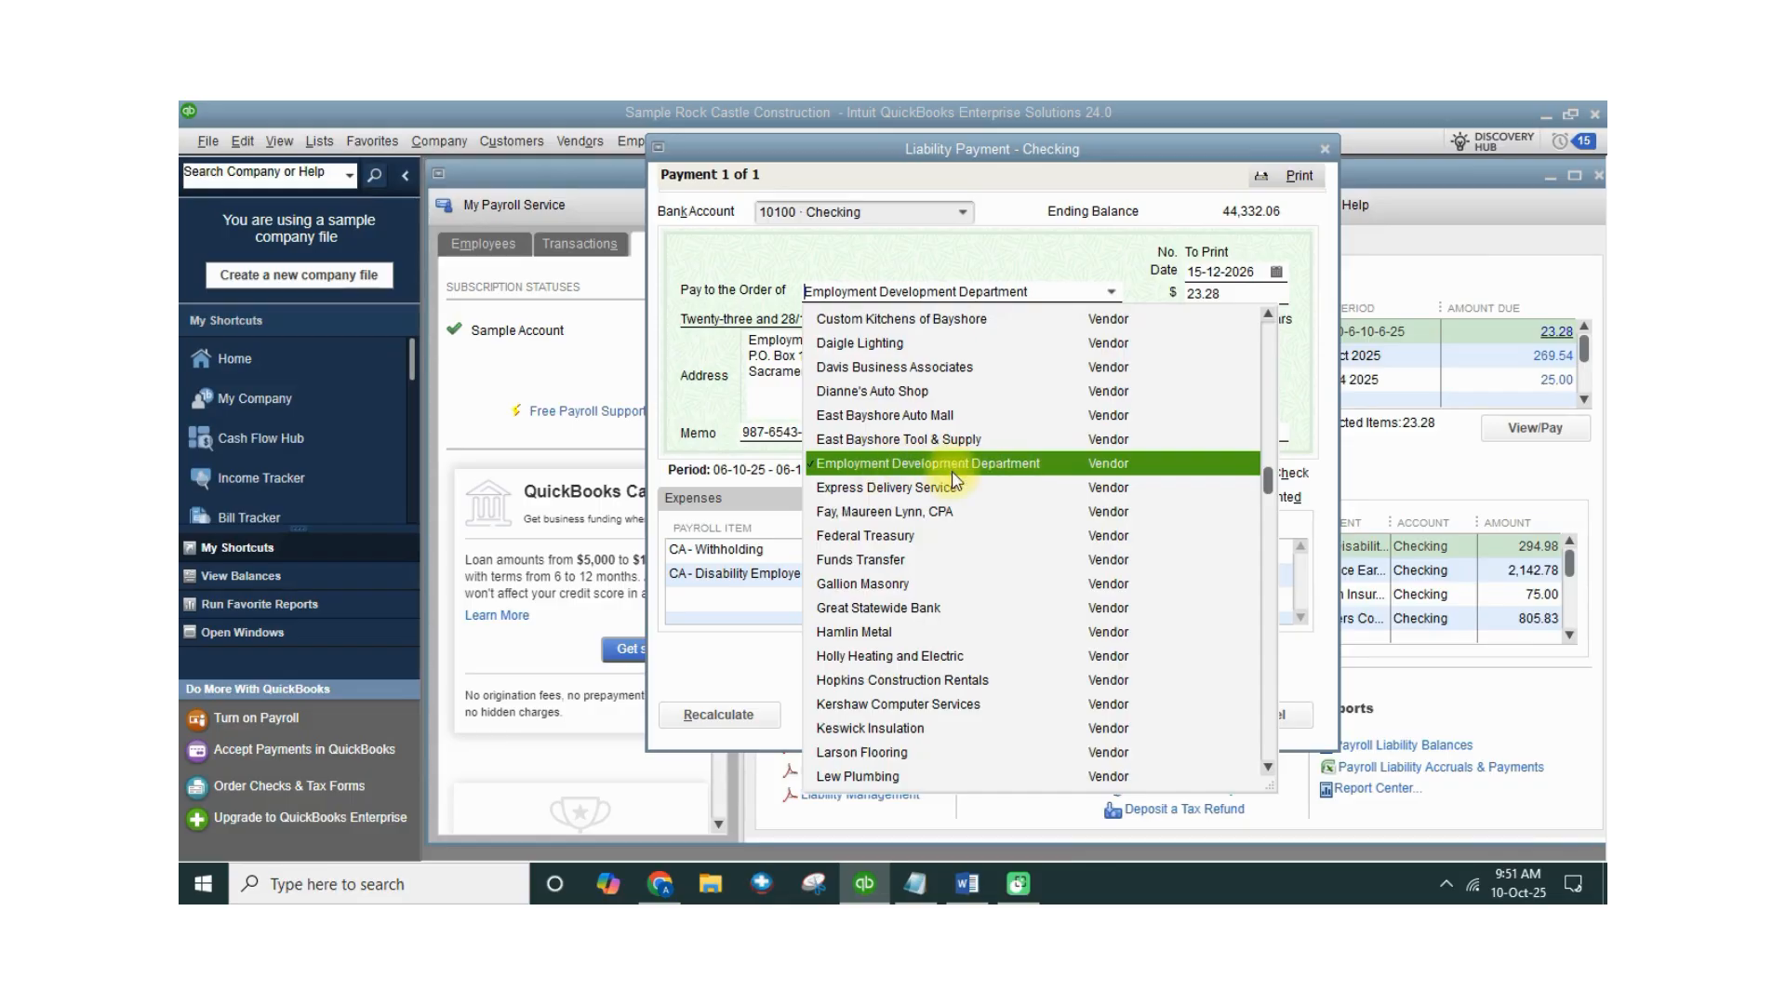
{"action": "left_click", "coordinate": [901, 462]}
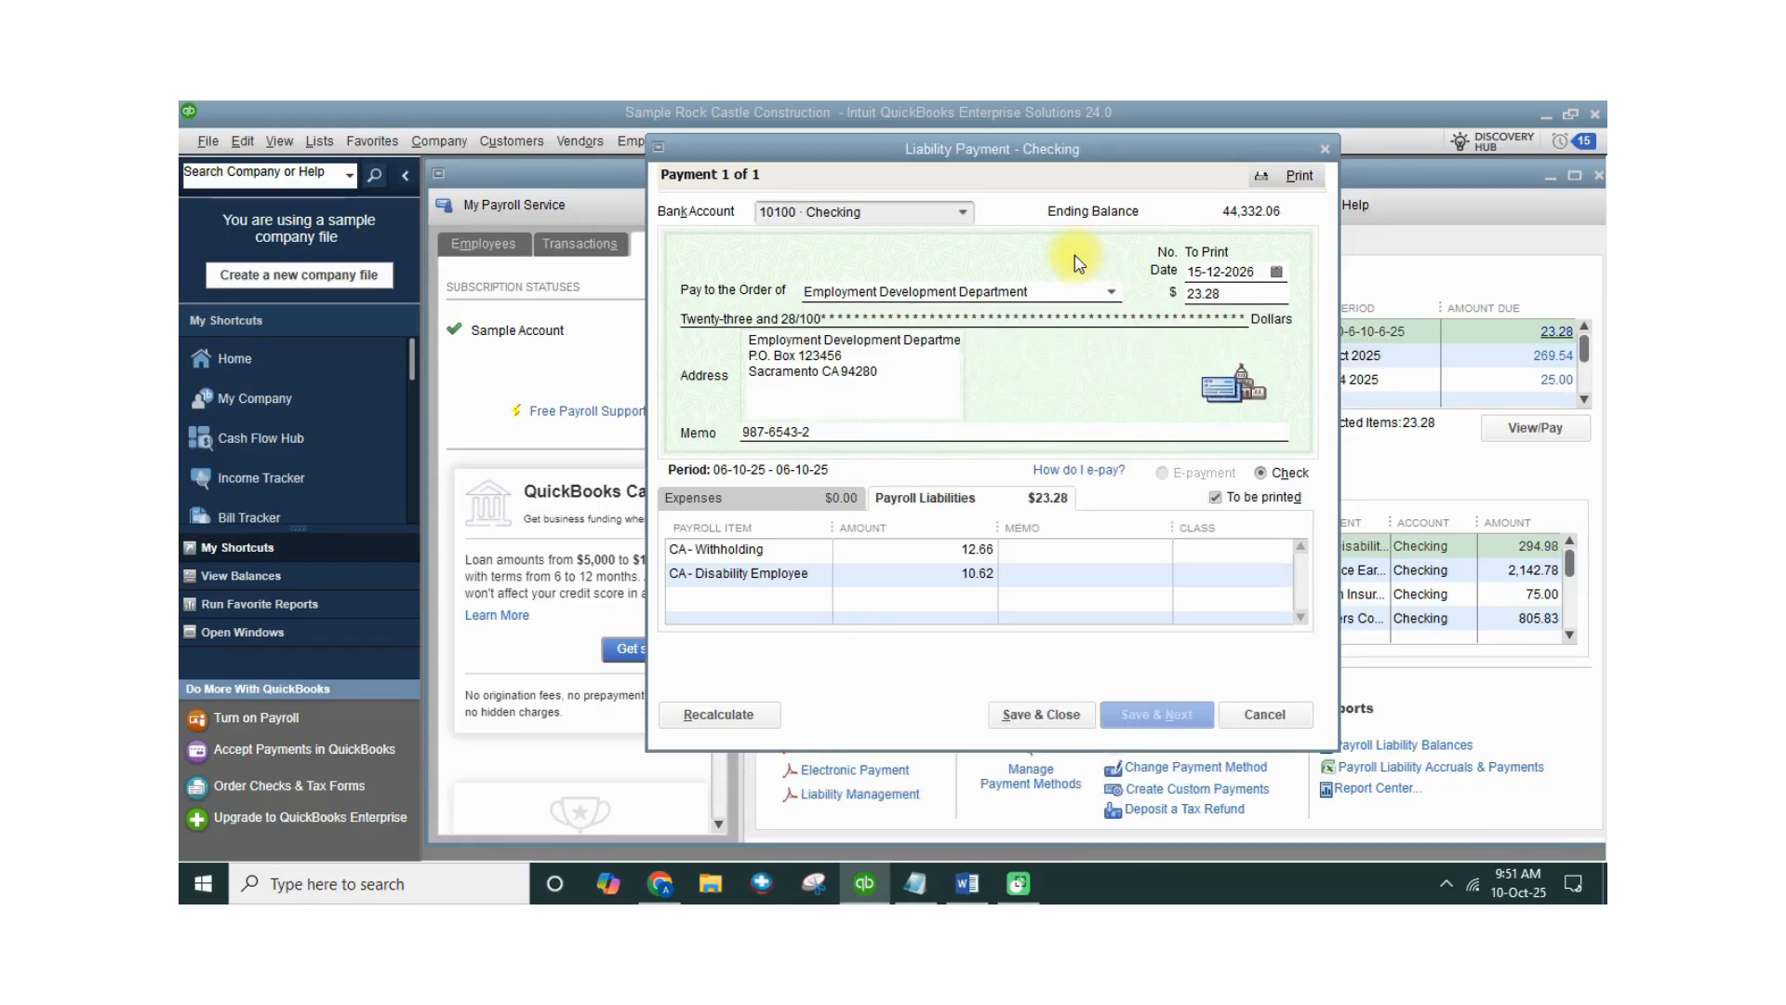
{"action": "left_click", "coordinate": [1112, 294]}
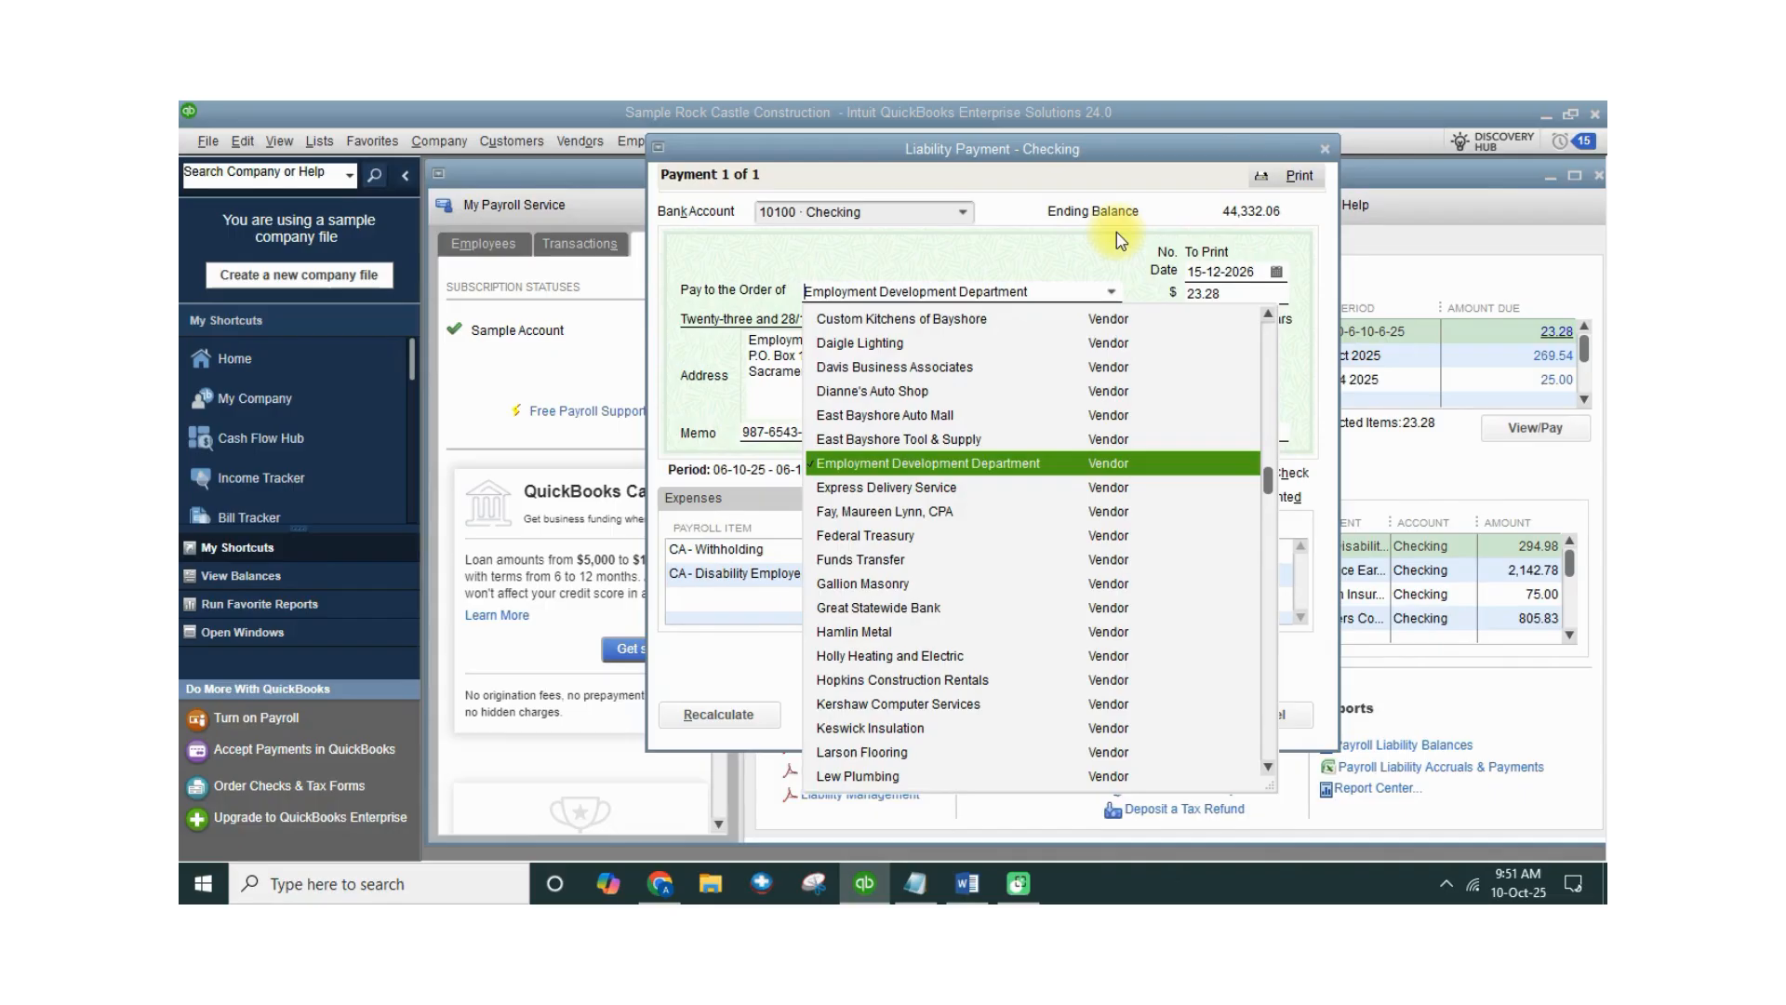
{"action": "left_click", "coordinate": [1113, 294]}
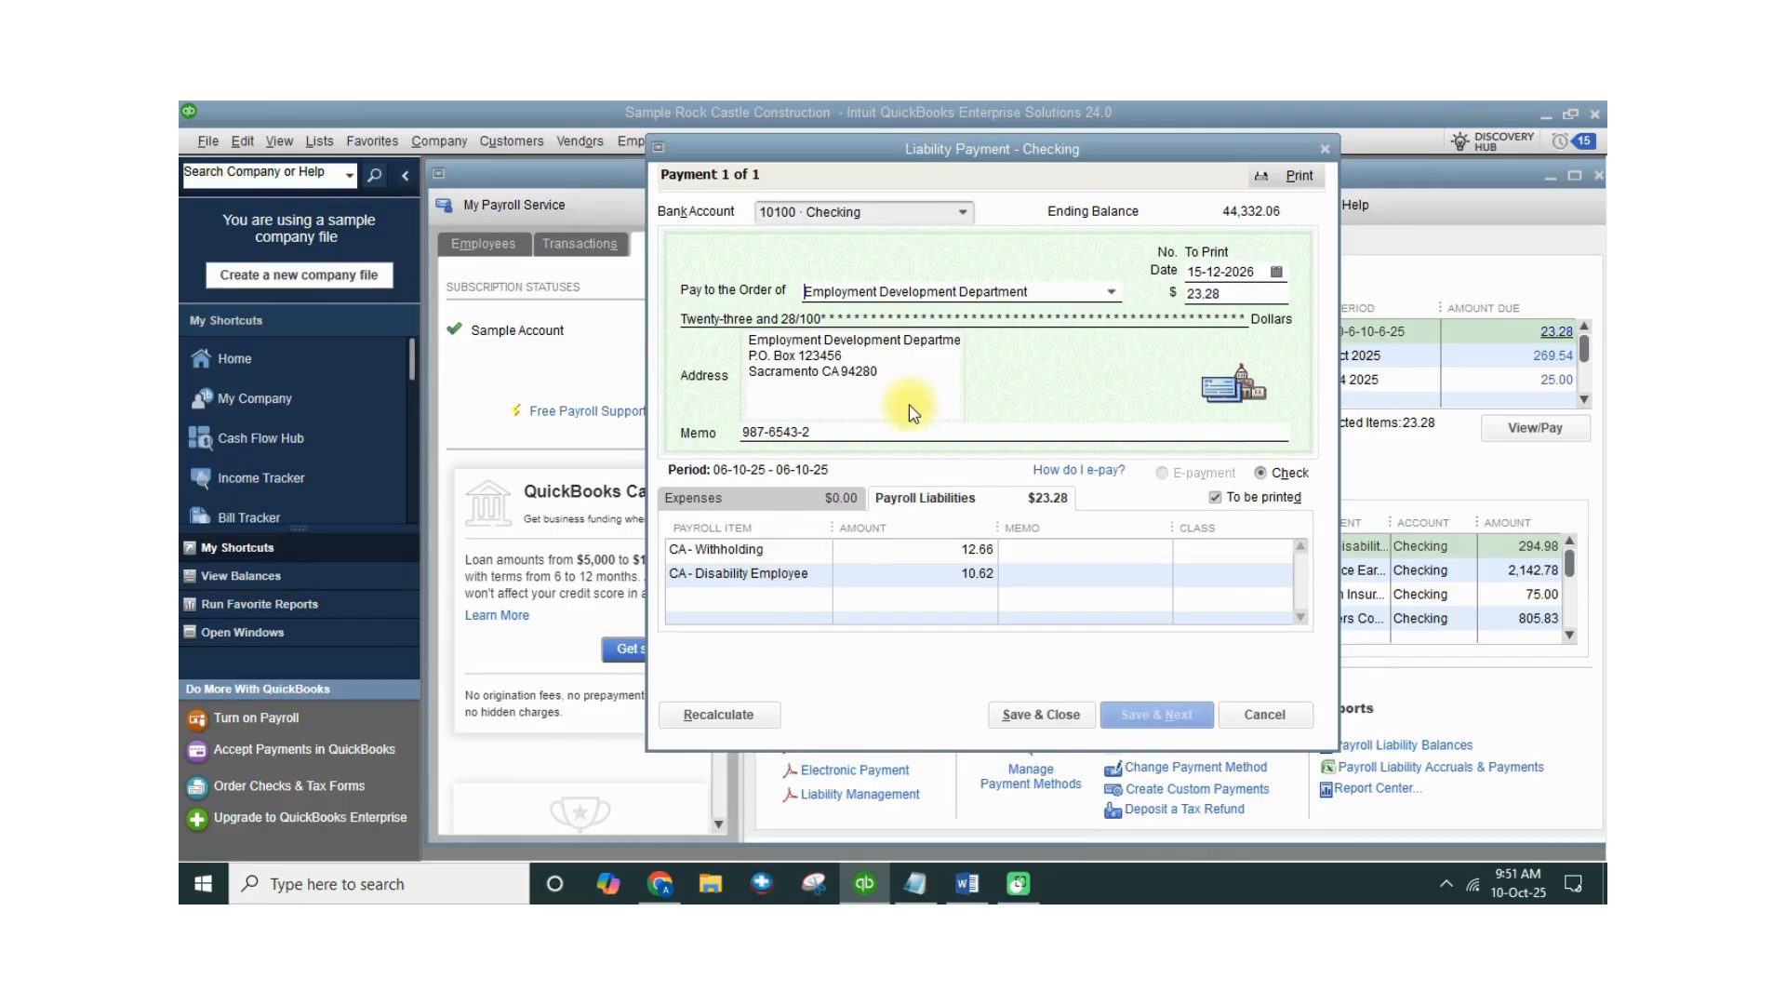
{"action": "left_click_drag", "start_coordinate": [749, 338], "coordinate": [887, 386]}
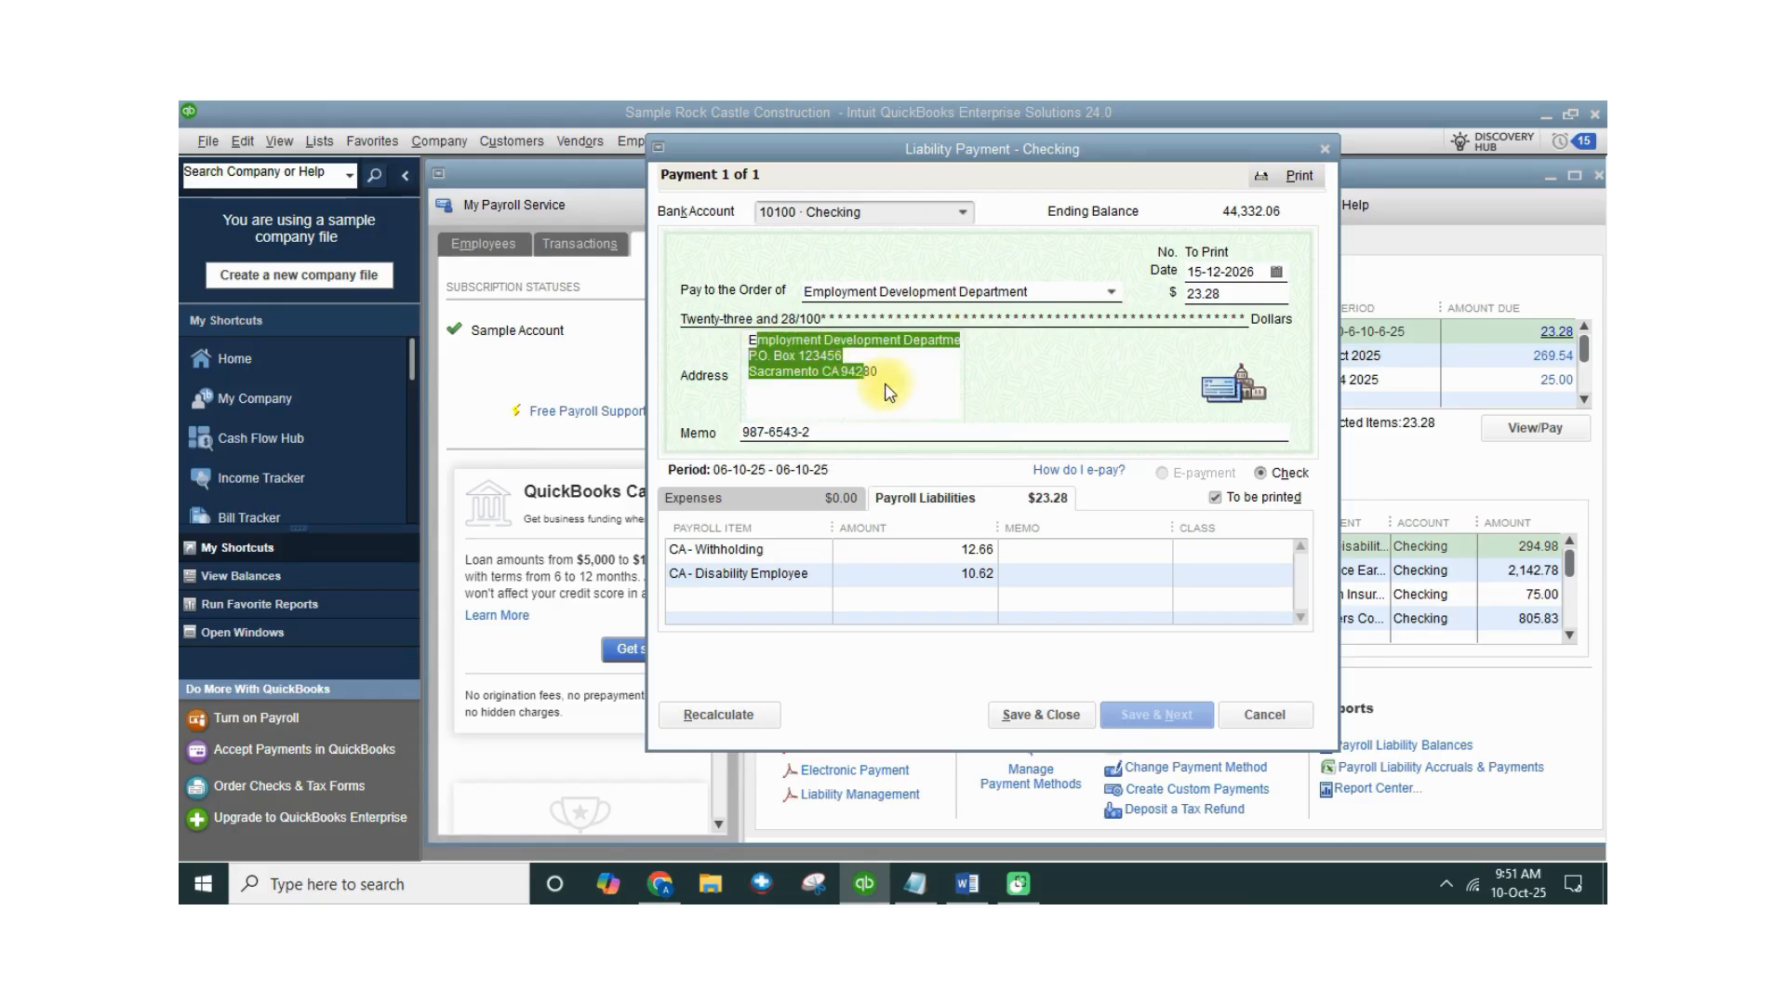
{"action": "left_click", "coordinate": [845, 433]}
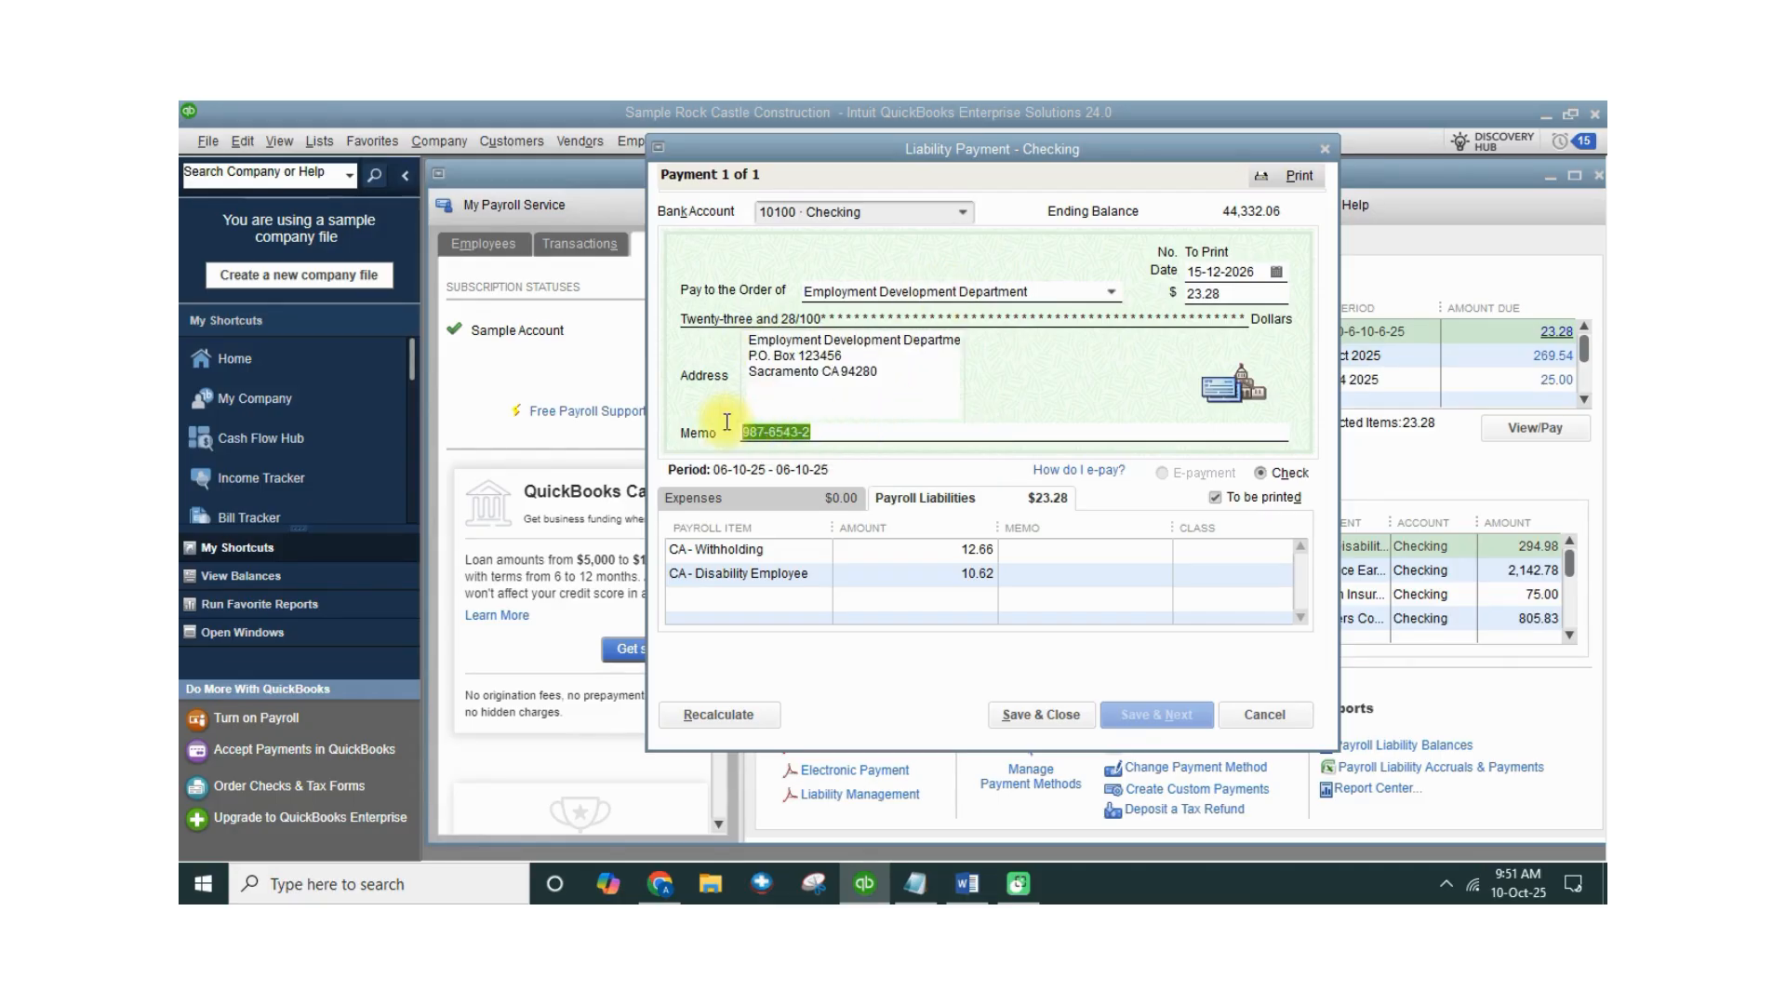
{"action": "left_click_drag", "start_coordinate": [732, 432], "coordinate": [839, 432]}
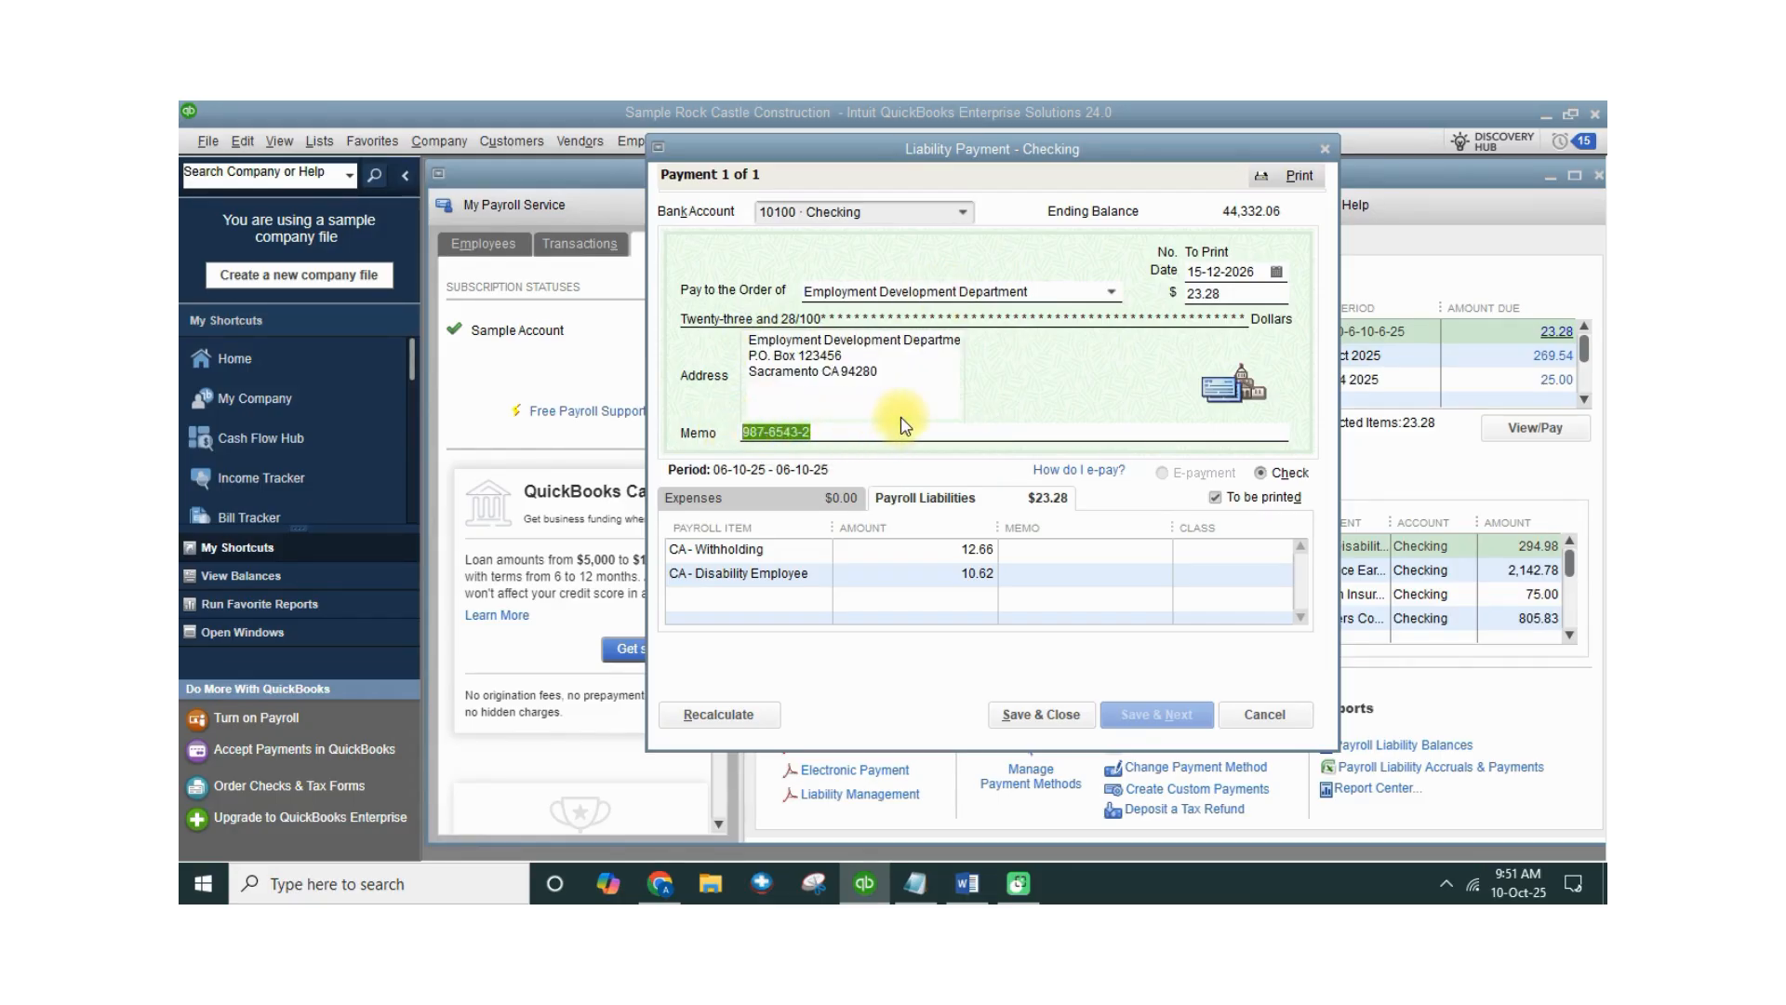
{"action": "left_click", "coordinate": [841, 435]}
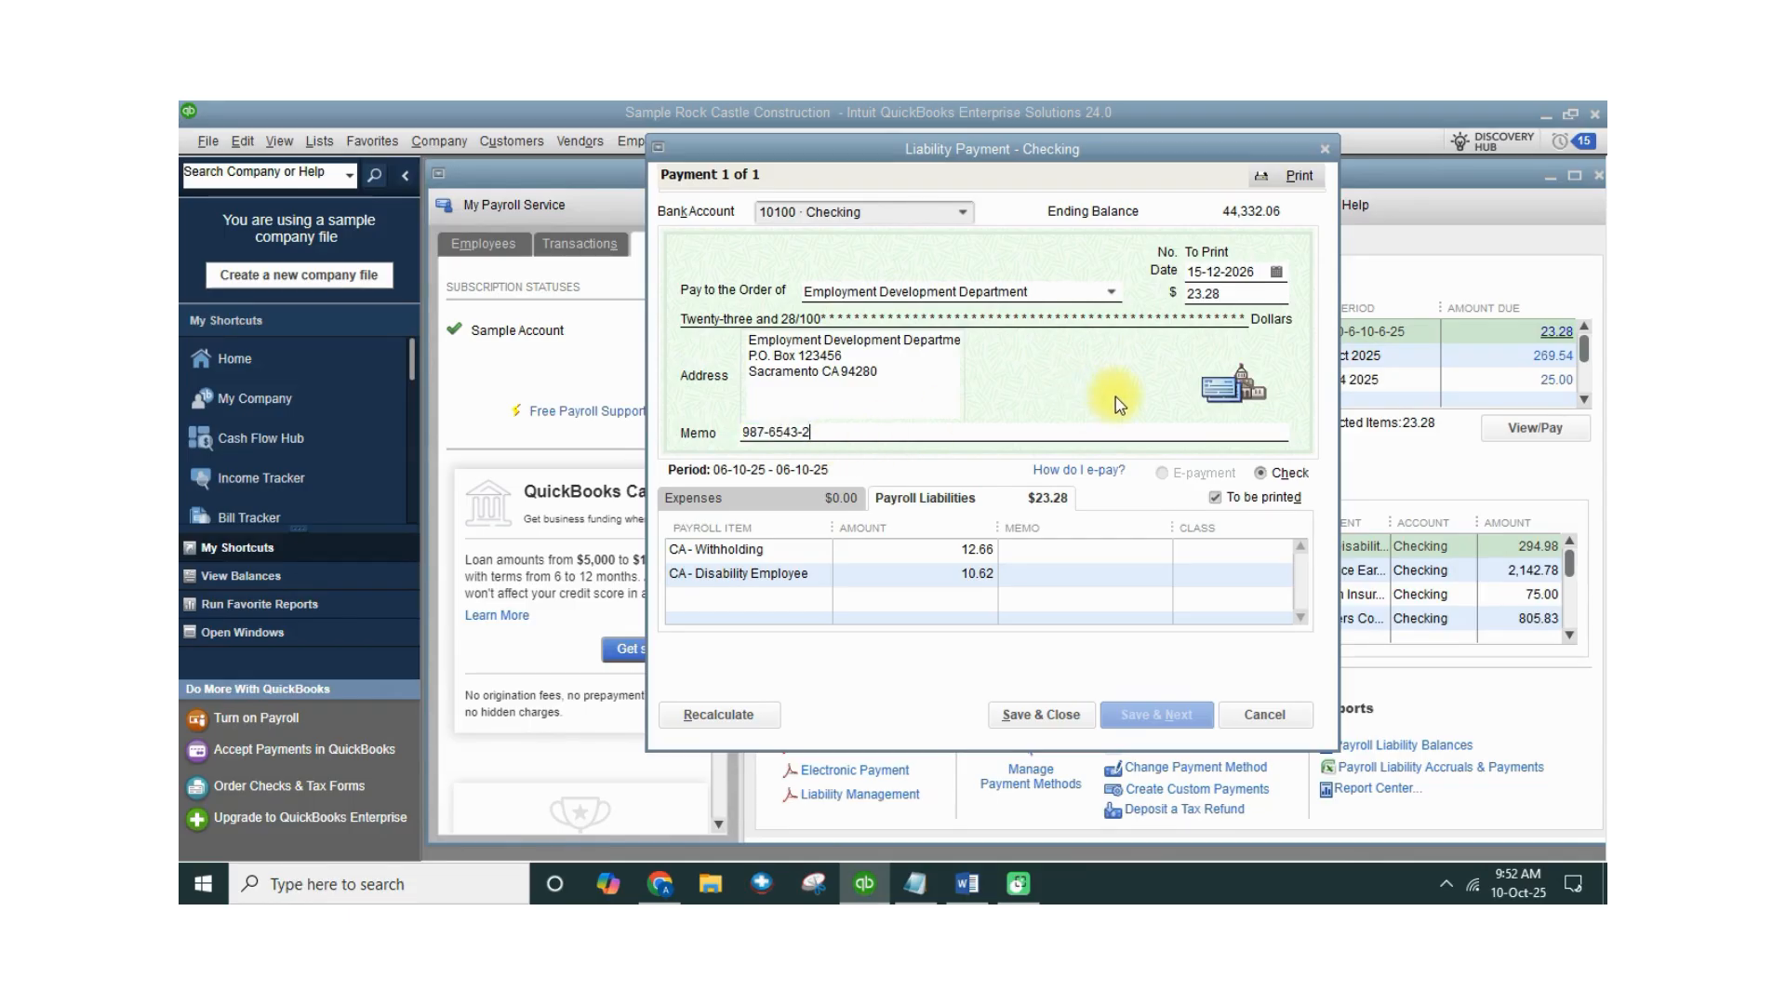
Step: Set the liability payment date to 10-10-2026 and turn off the option for the check to be printed
{"action": "left_click", "coordinate": [1276, 272]}
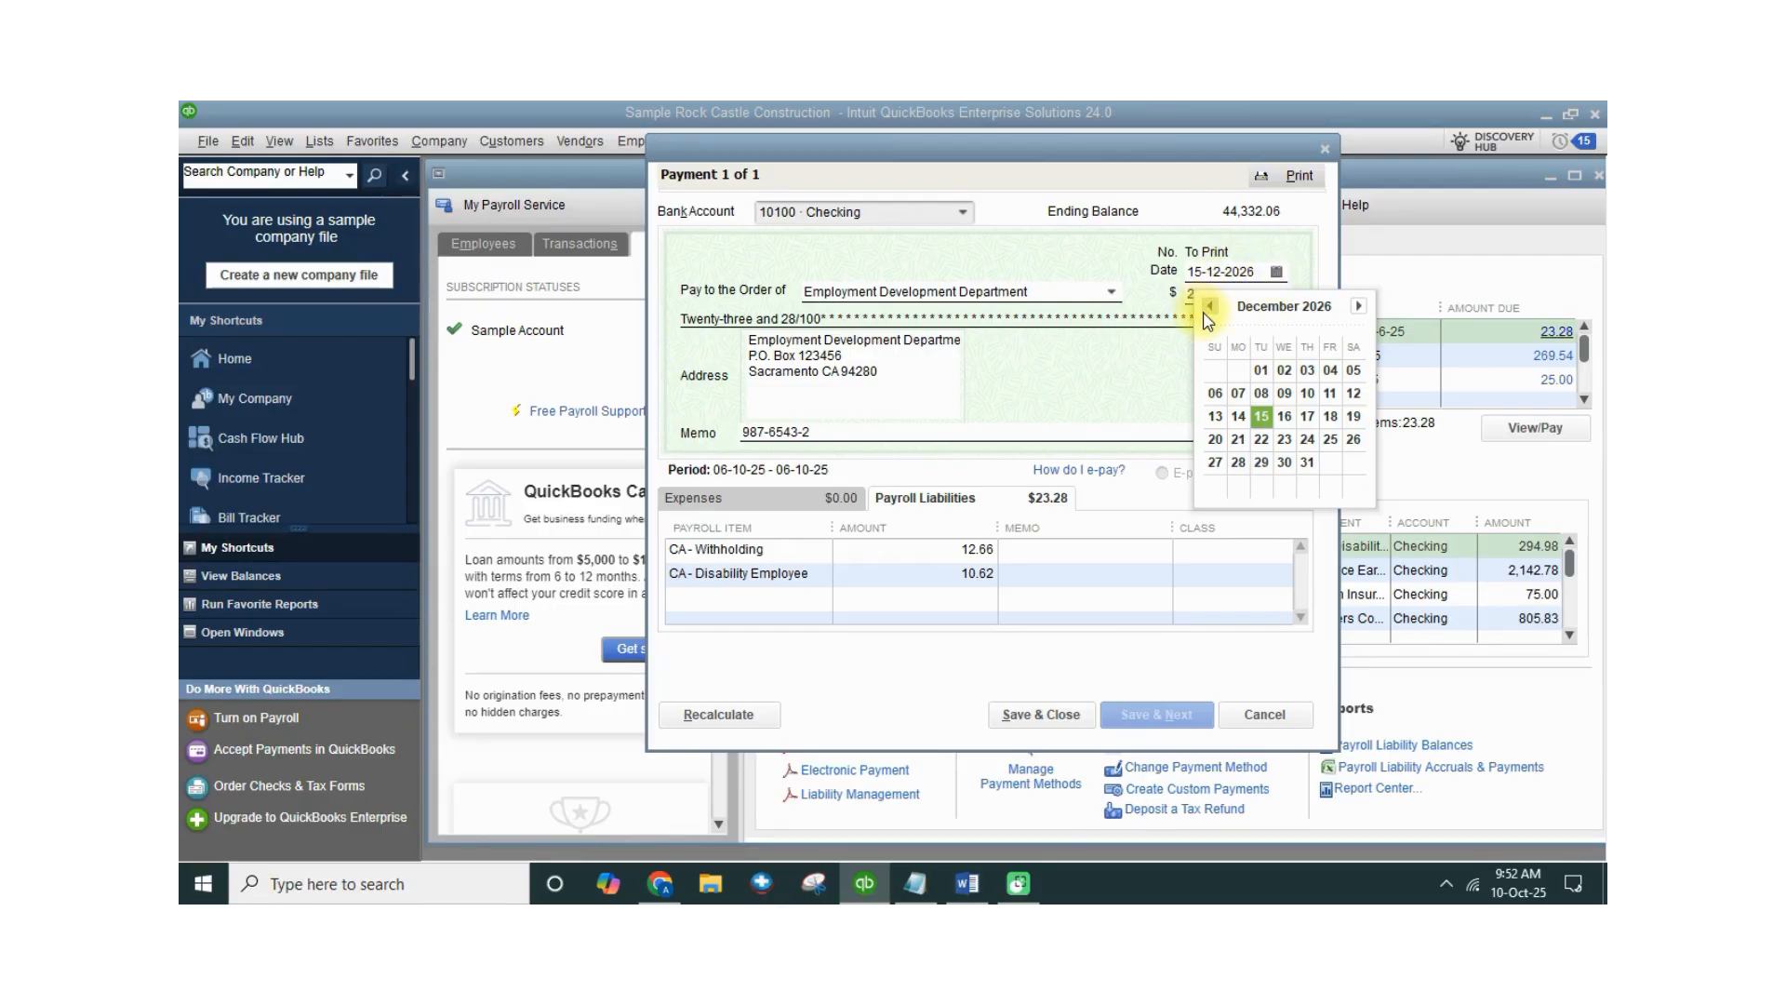
{"action": "left_click", "coordinate": [1208, 307]}
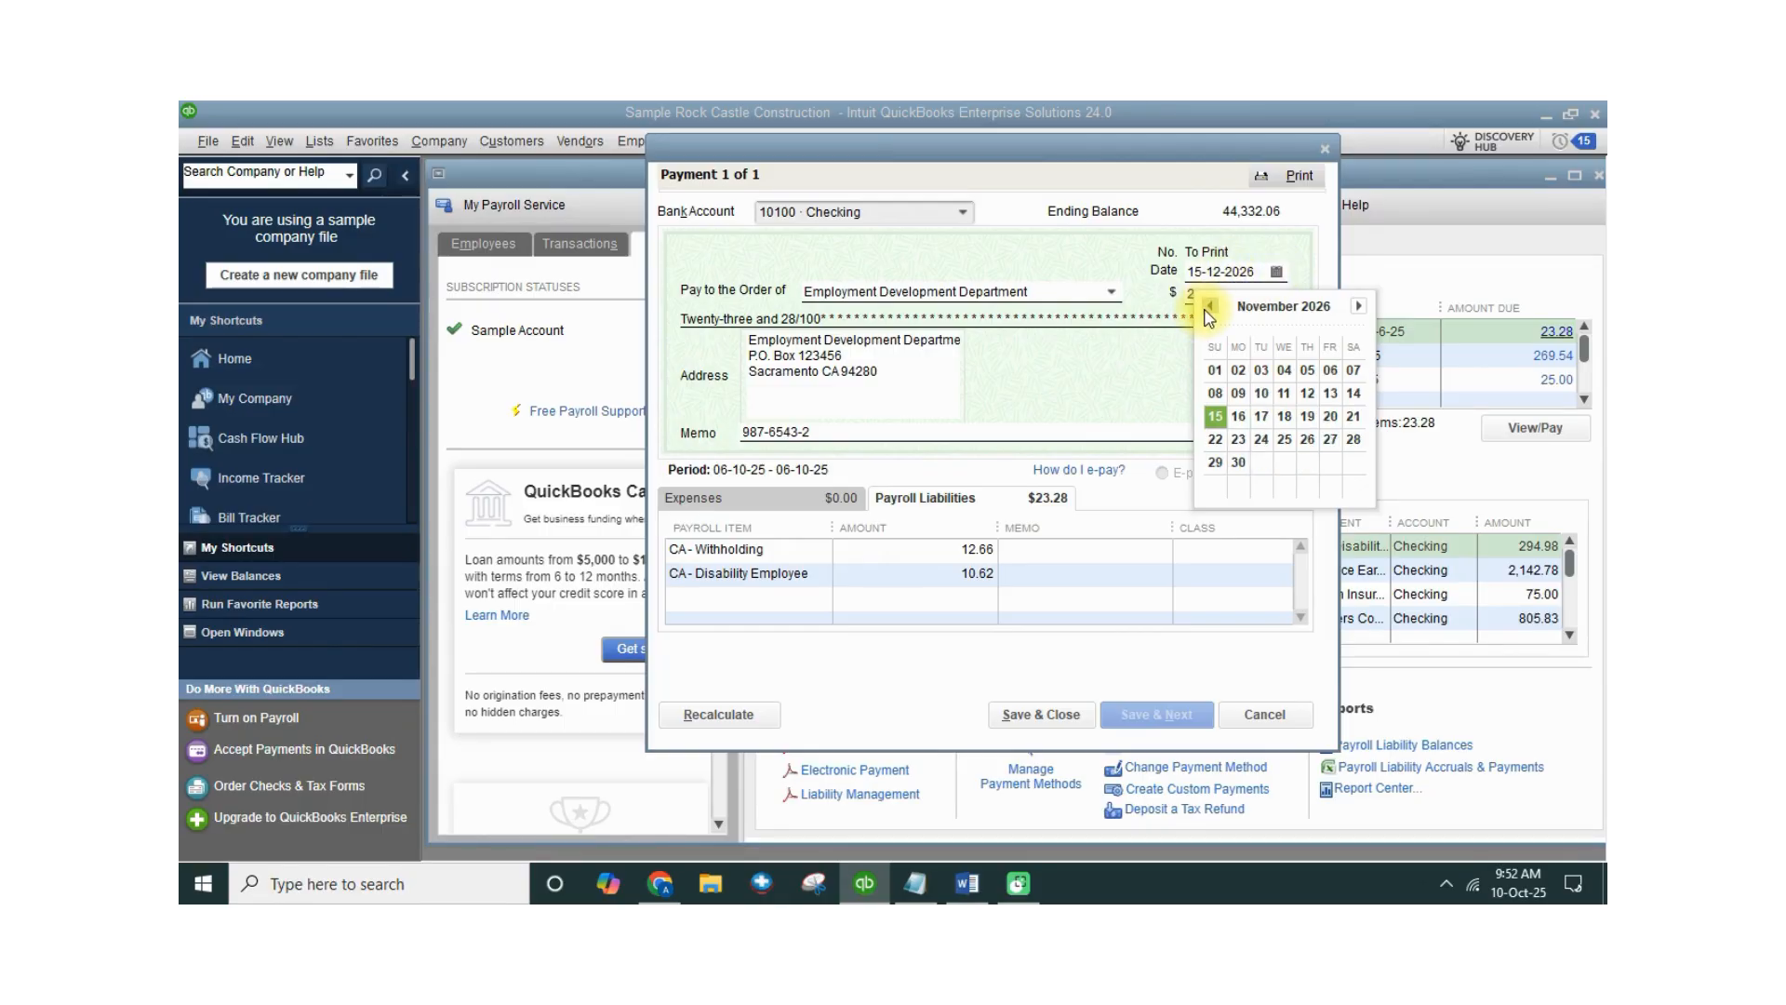
{"action": "left_click", "coordinate": [1208, 307]}
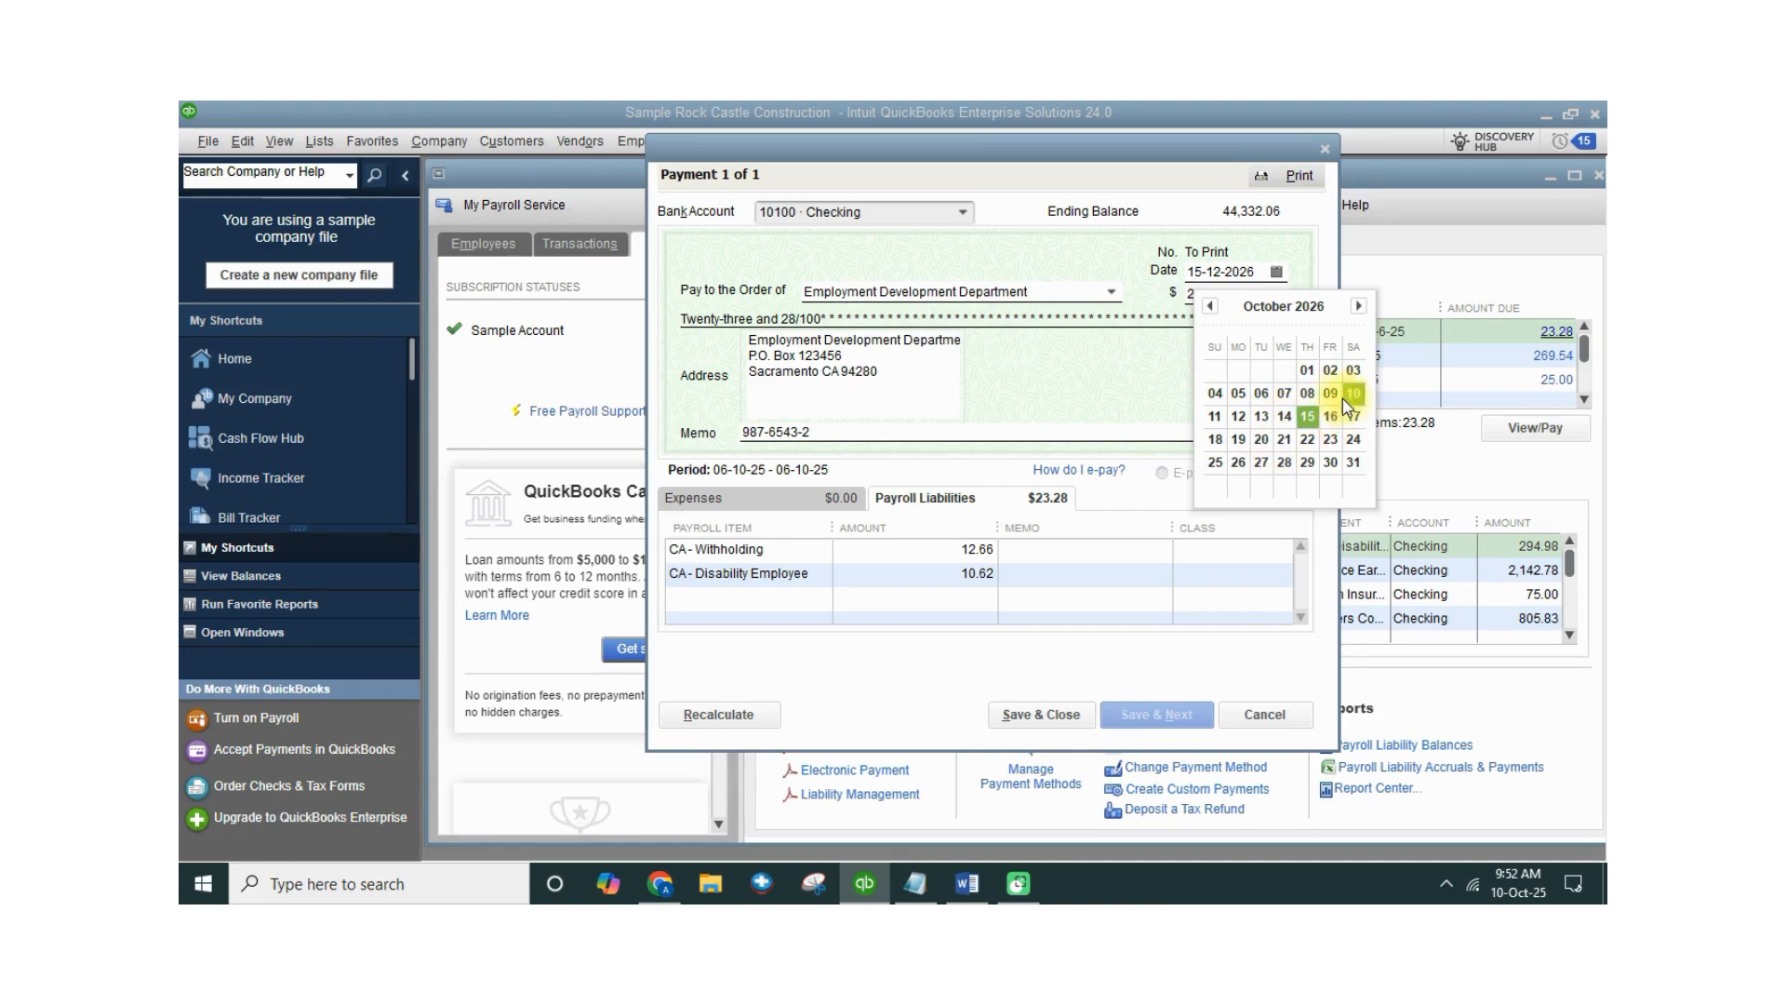
{"action": "left_click", "coordinate": [1353, 394]}
{"action": "left_click", "coordinate": [1224, 296]}
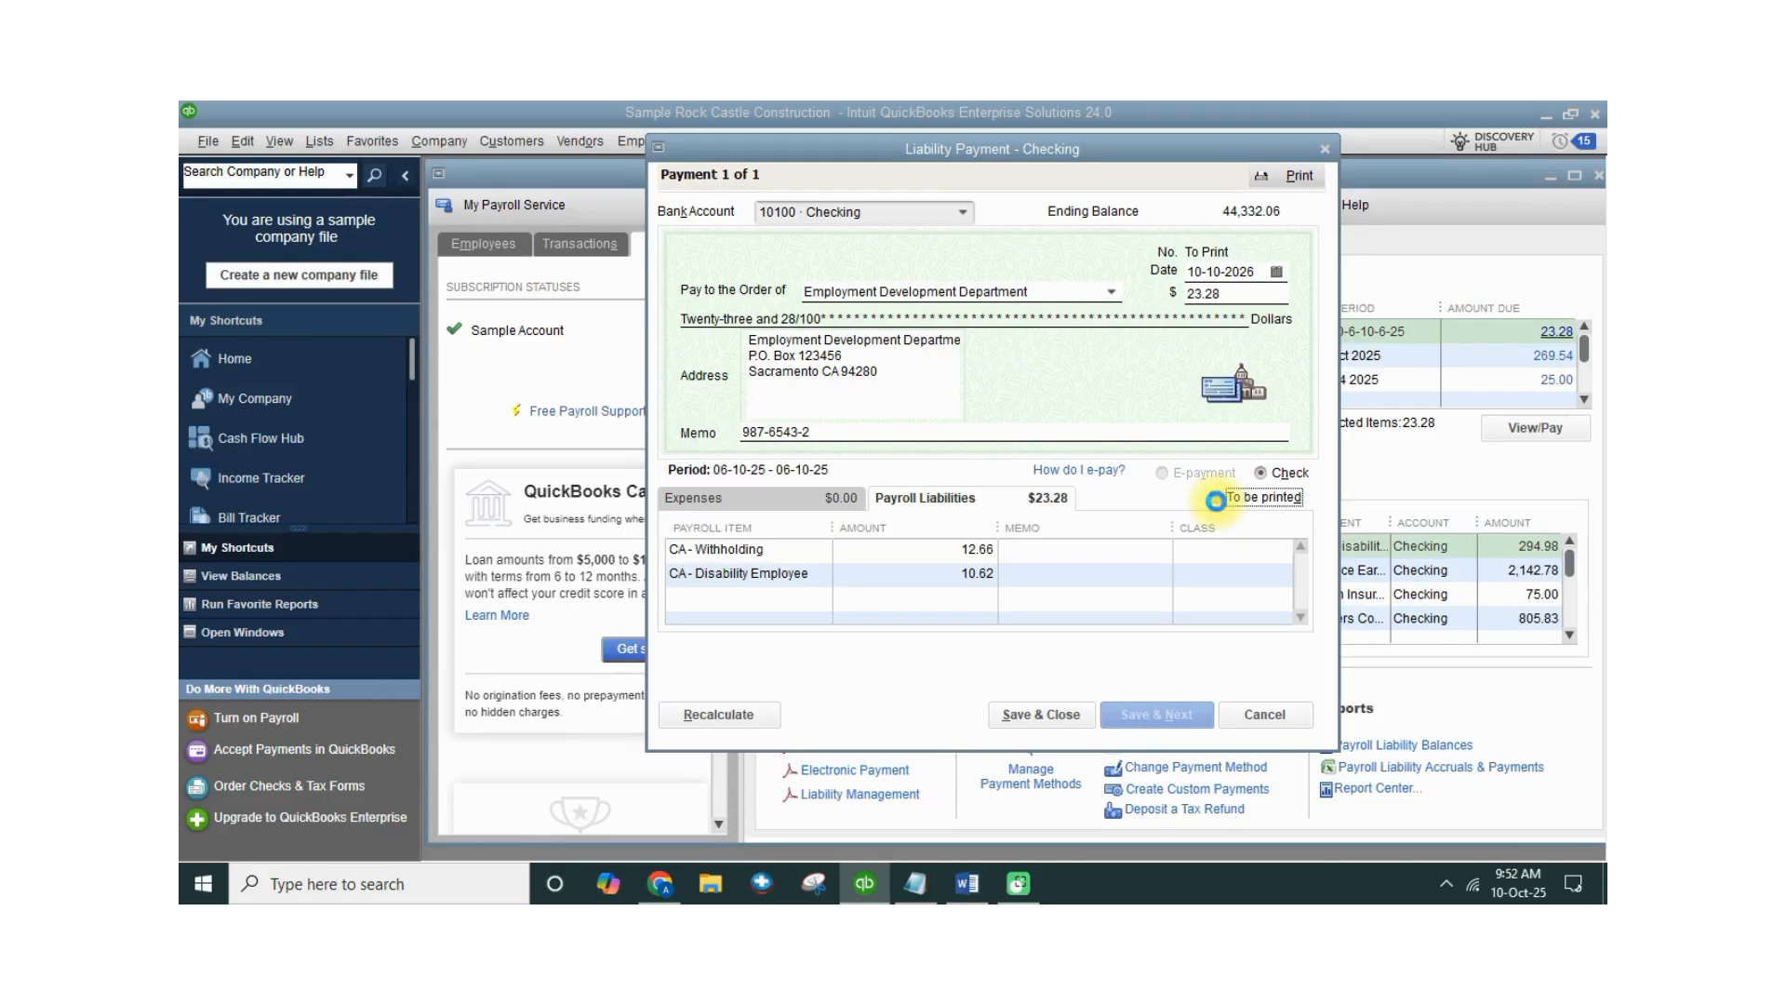
{"action": "left_click", "coordinate": [1216, 501]}
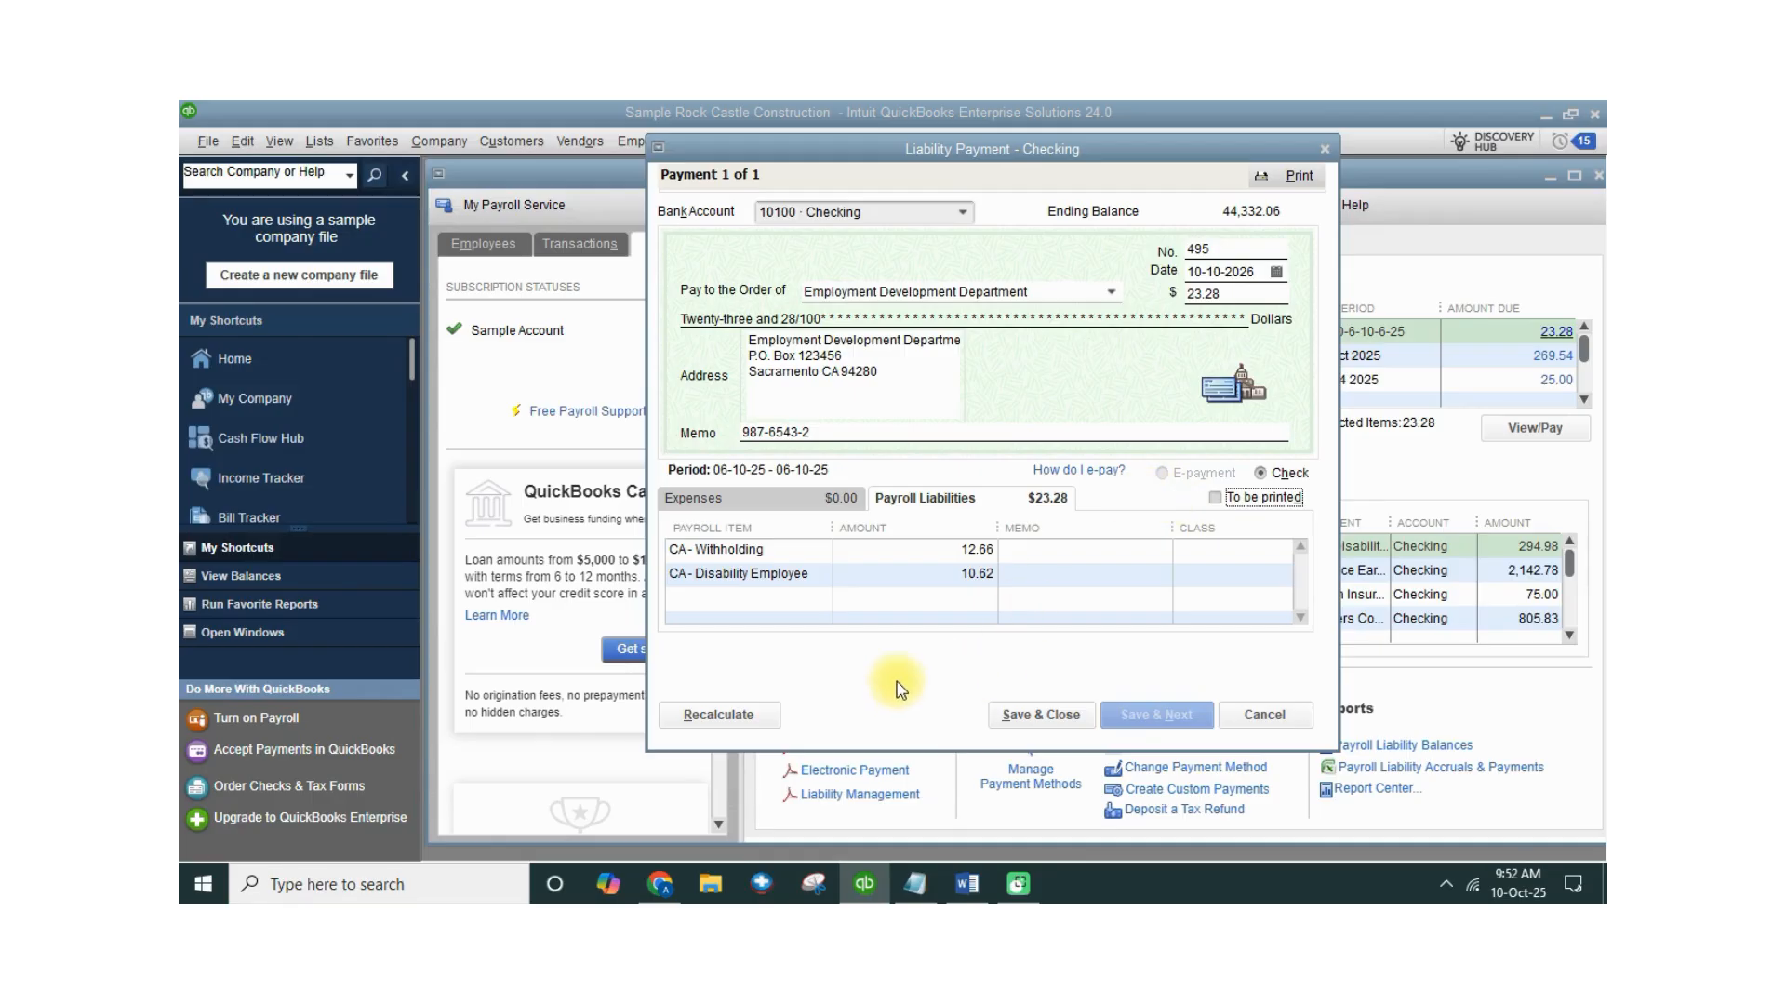
Step: Choose CA - Withholding as the payroll item on the first payroll liabilities line
{"action": "left_click", "coordinate": [771, 550]}
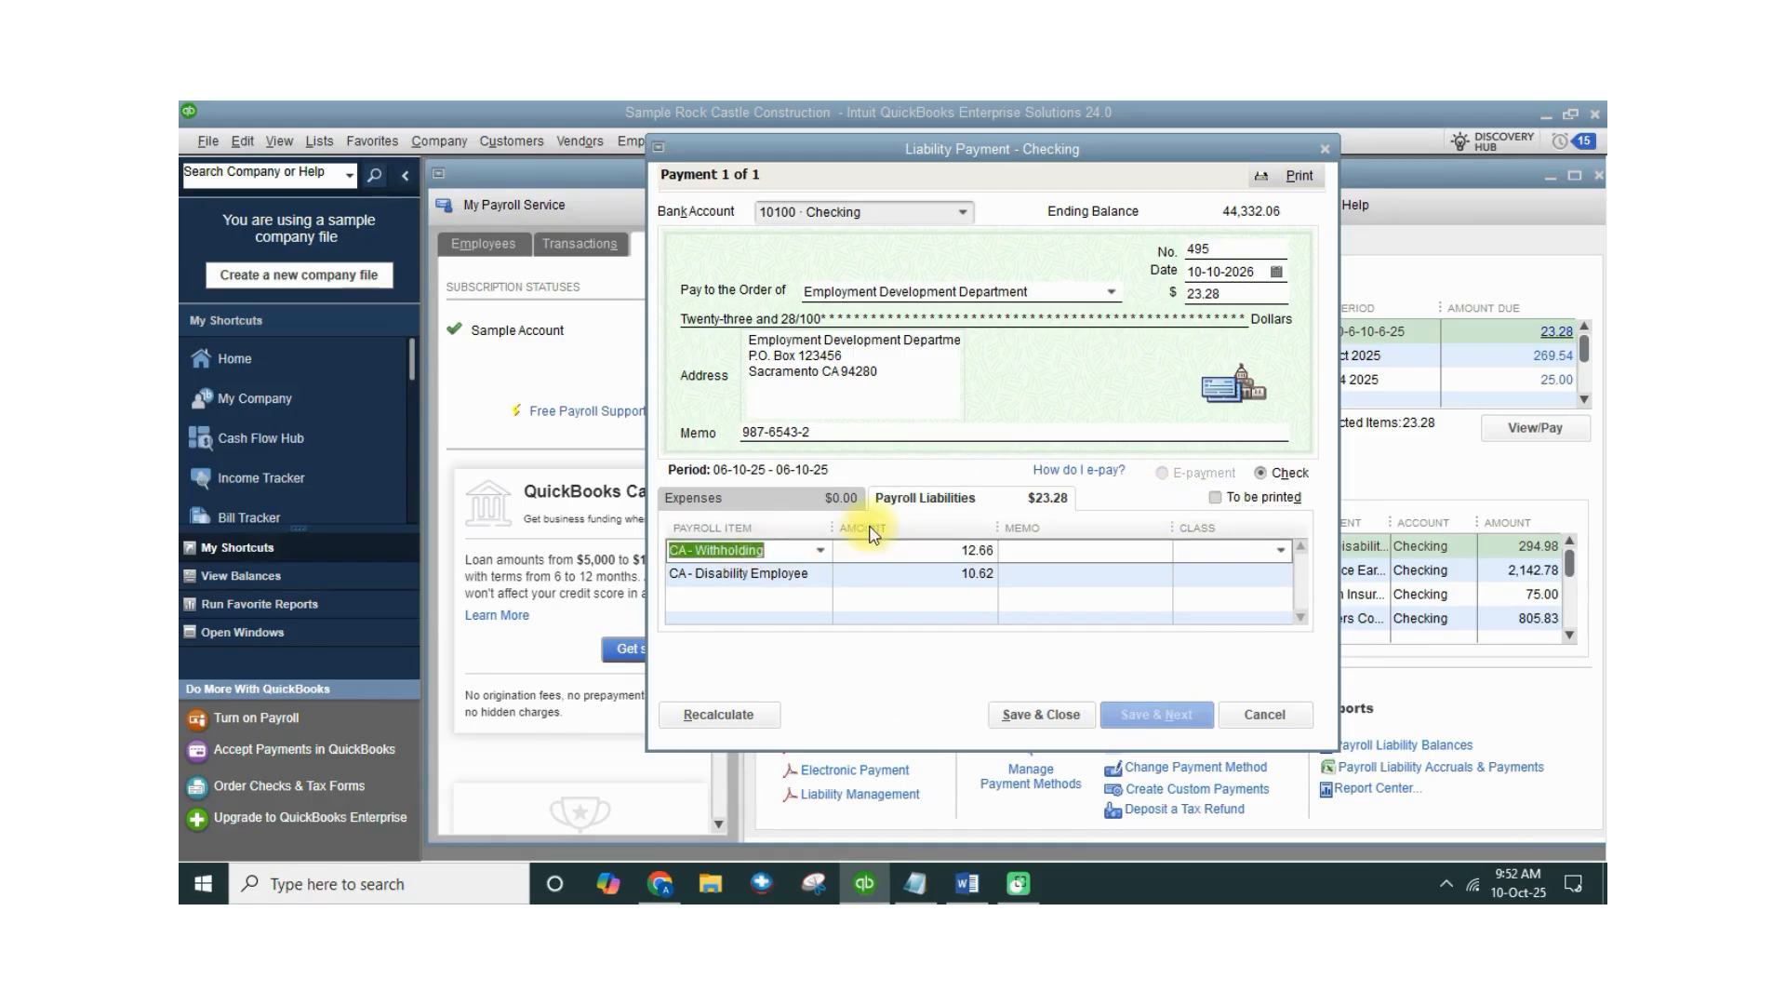
{"action": "left_click", "coordinate": [821, 551]}
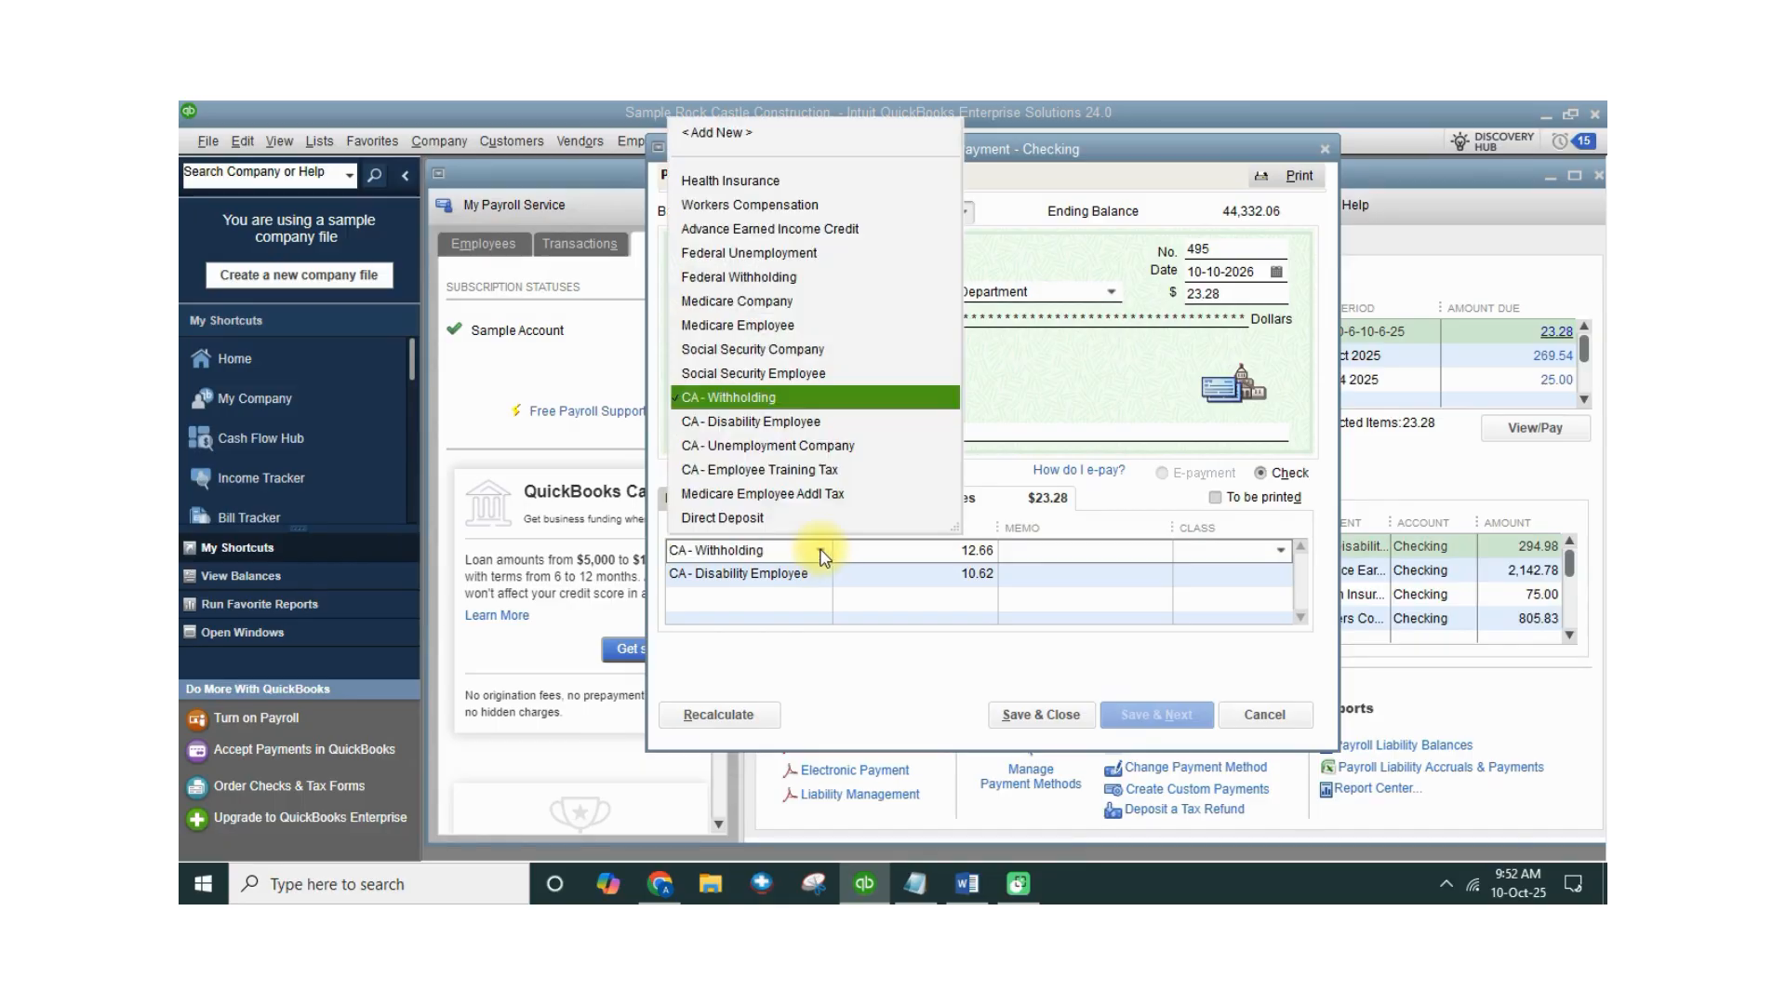
{"action": "left_click", "coordinate": [865, 405]}
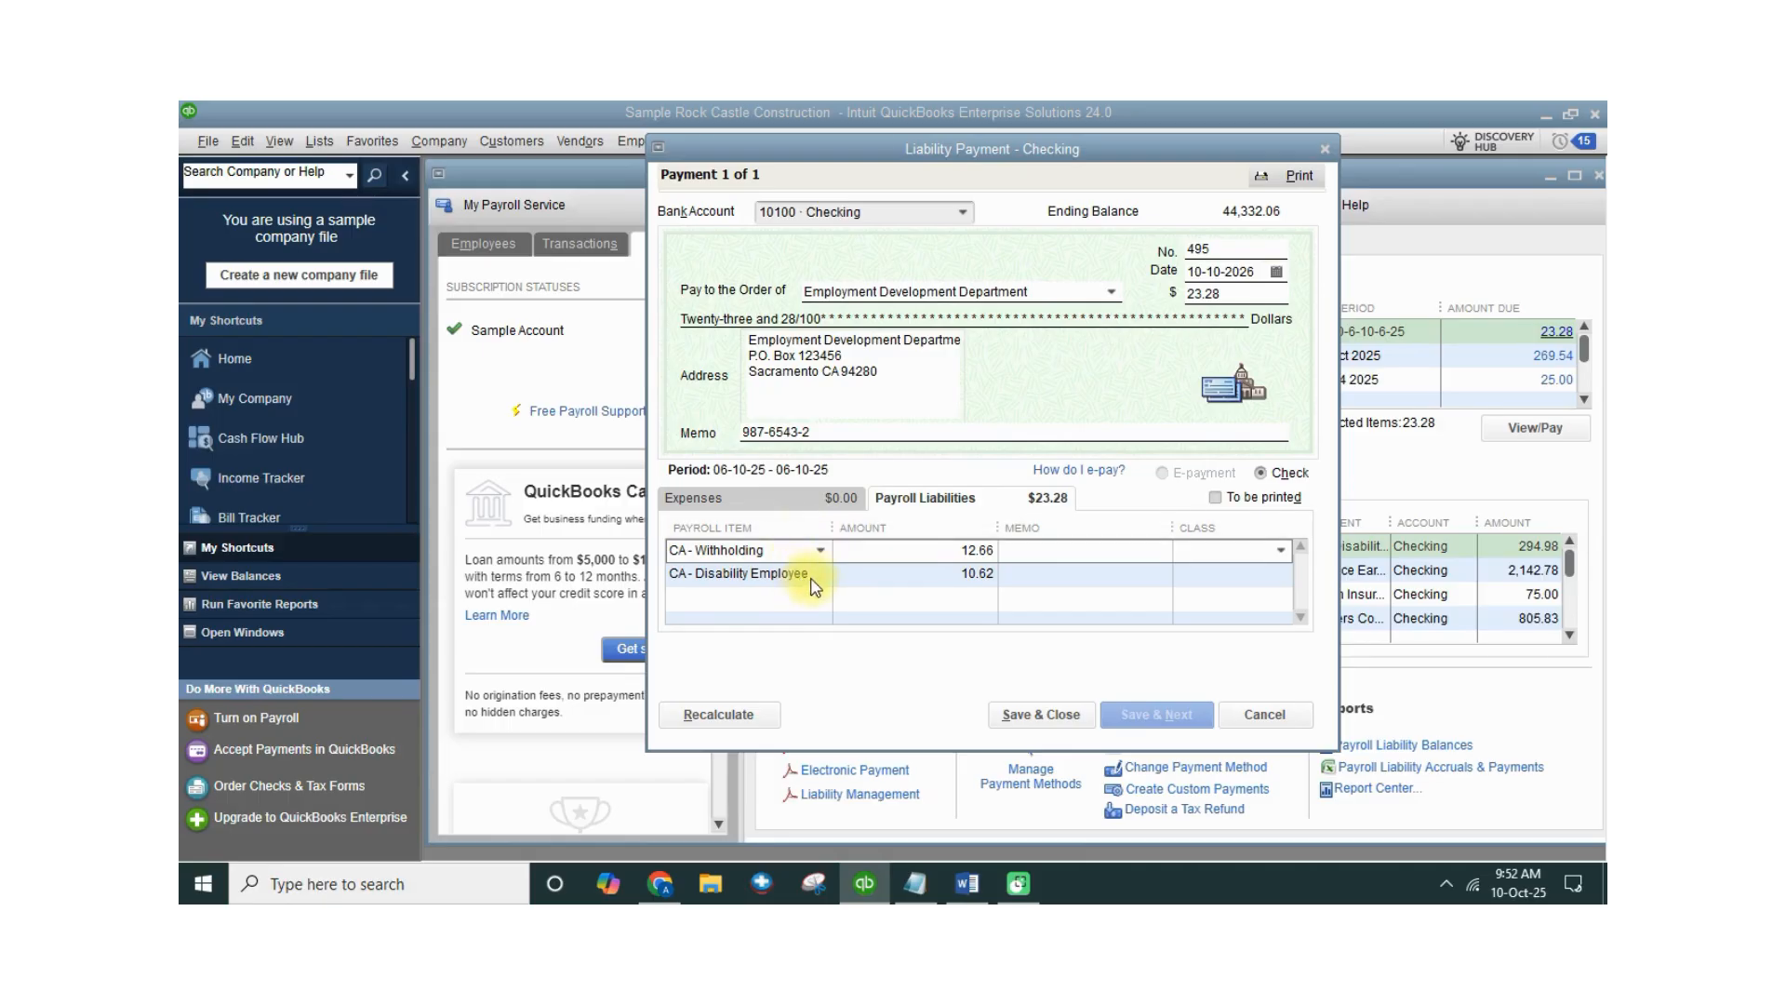
Step: Select the CA - Disability Employee line of the liability check, then save and close the payment
{"action": "left_click", "coordinate": [716, 575]}
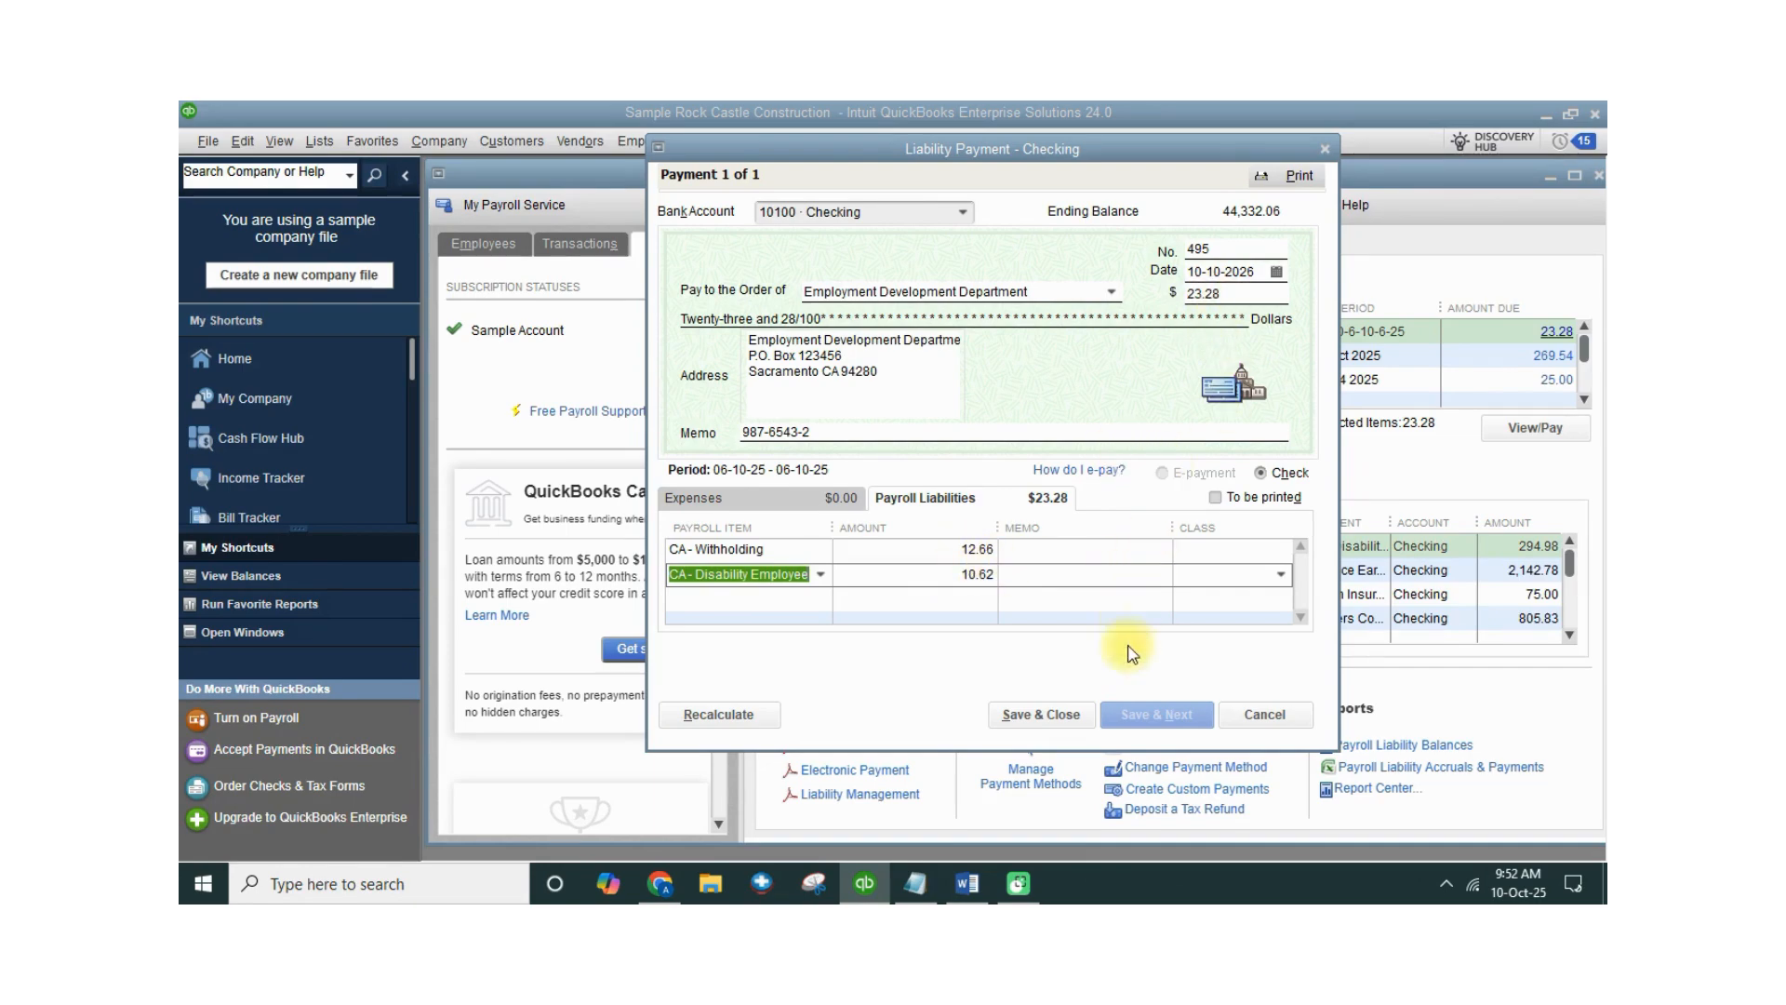
{"action": "left_click", "coordinate": [1027, 724]}
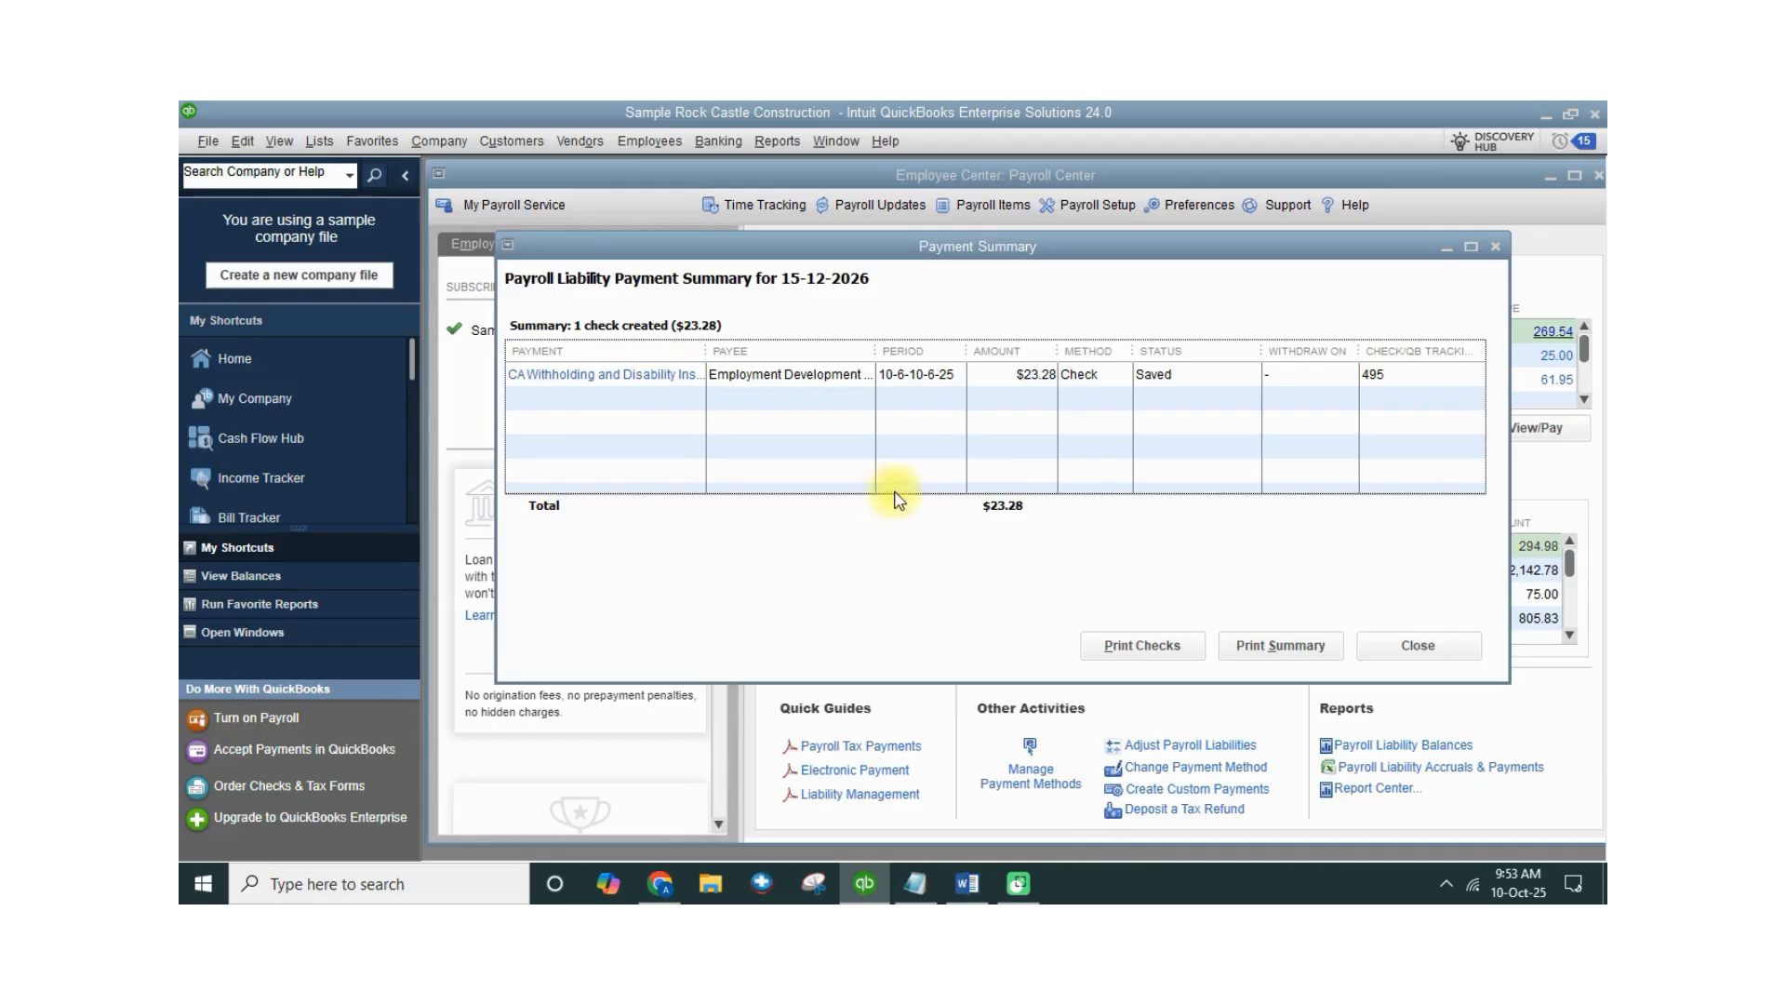
Step: View the checks available for printing from the payment summary, cancel without printing and close the summary
{"action": "left_click", "coordinate": [1141, 649]}
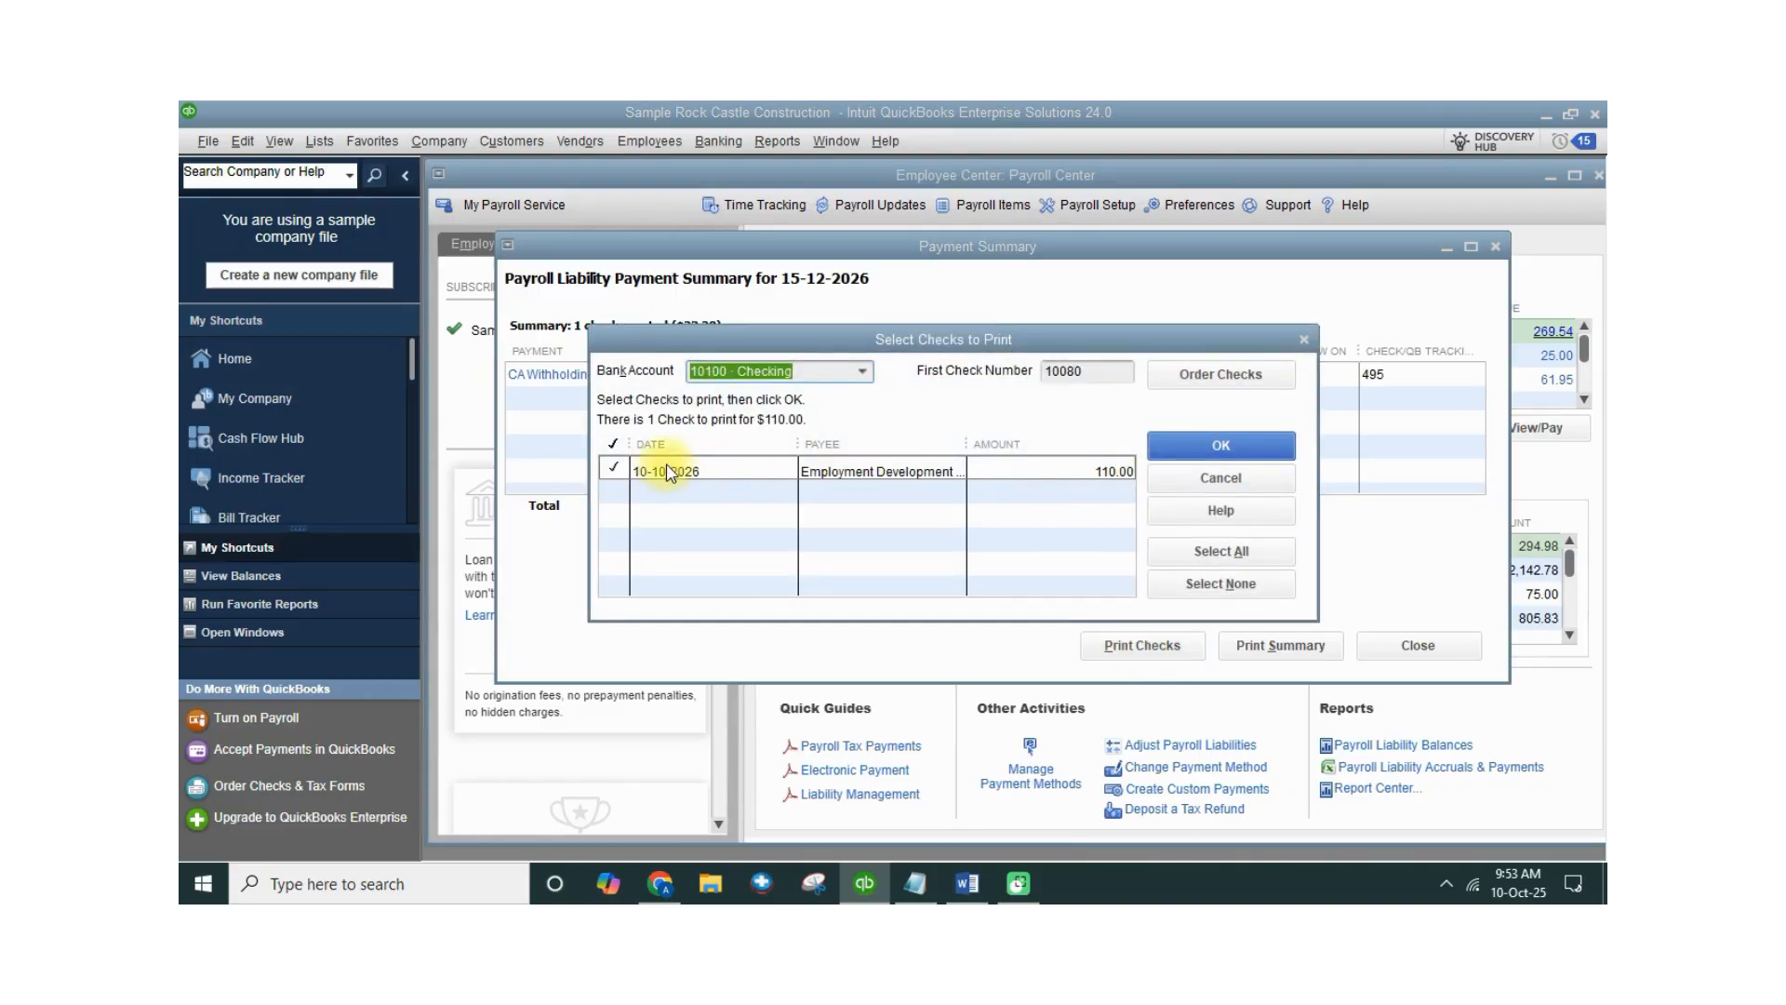
{"action": "left_click", "coordinate": [1246, 480]}
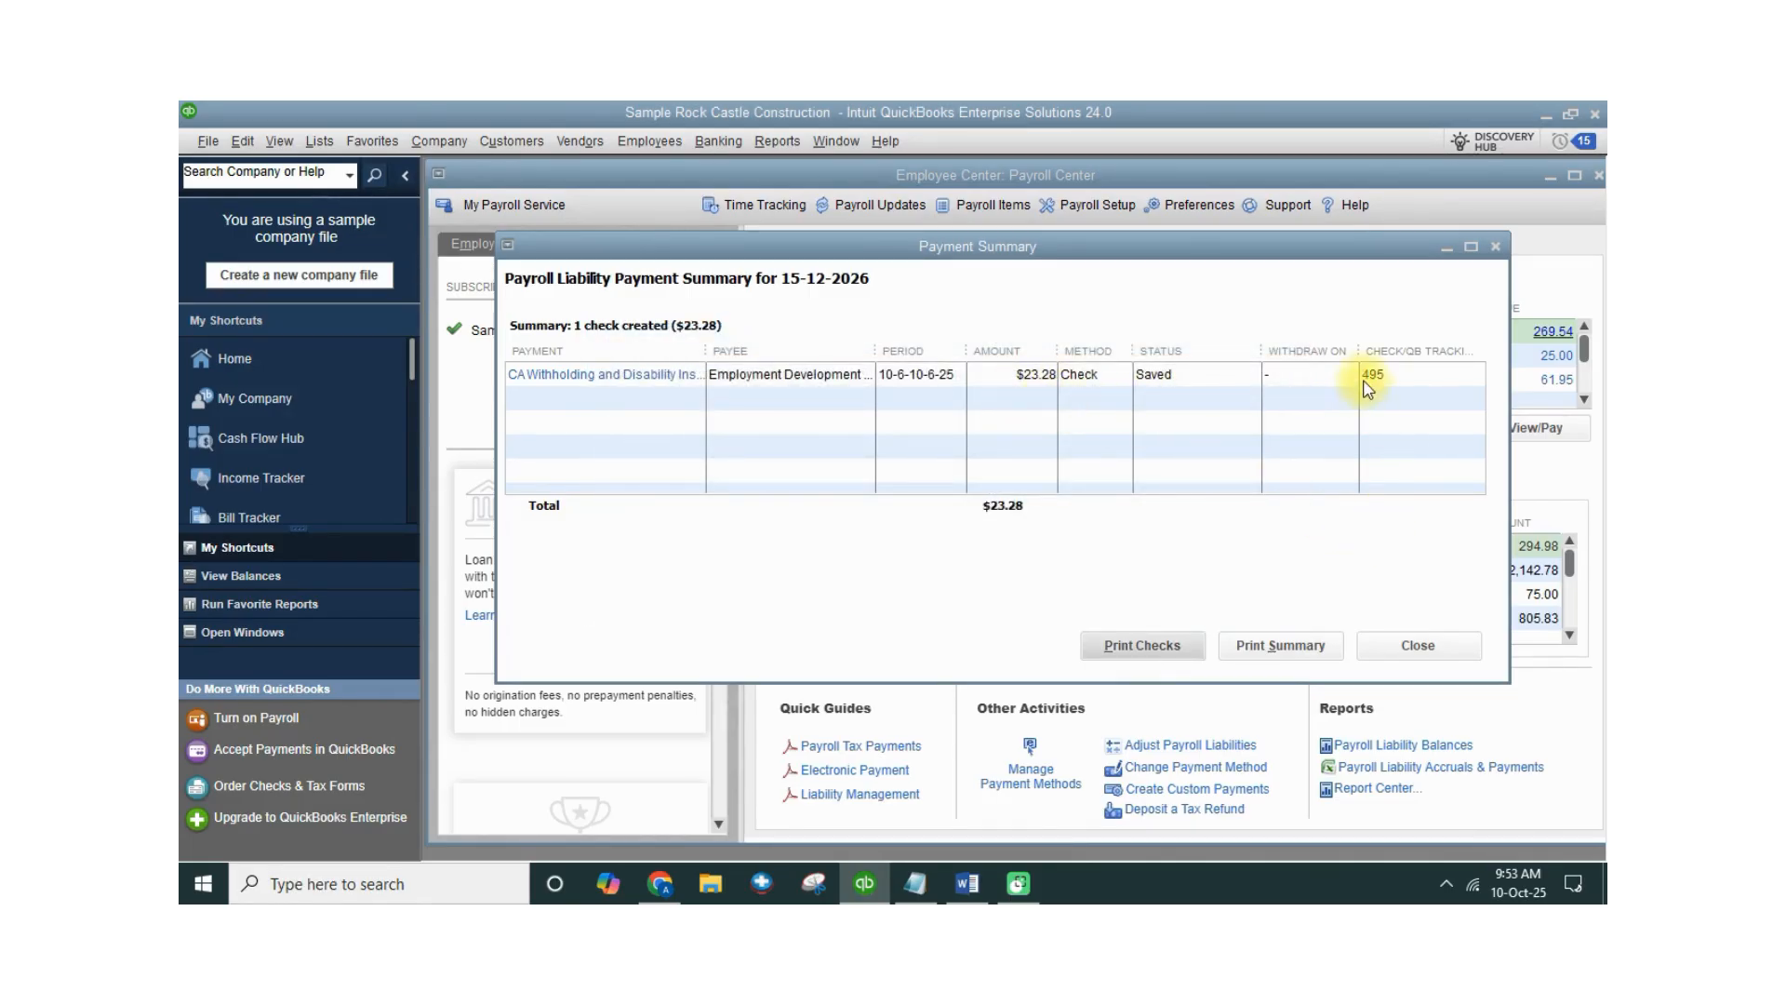
{"action": "left_click", "coordinate": [1426, 651]}
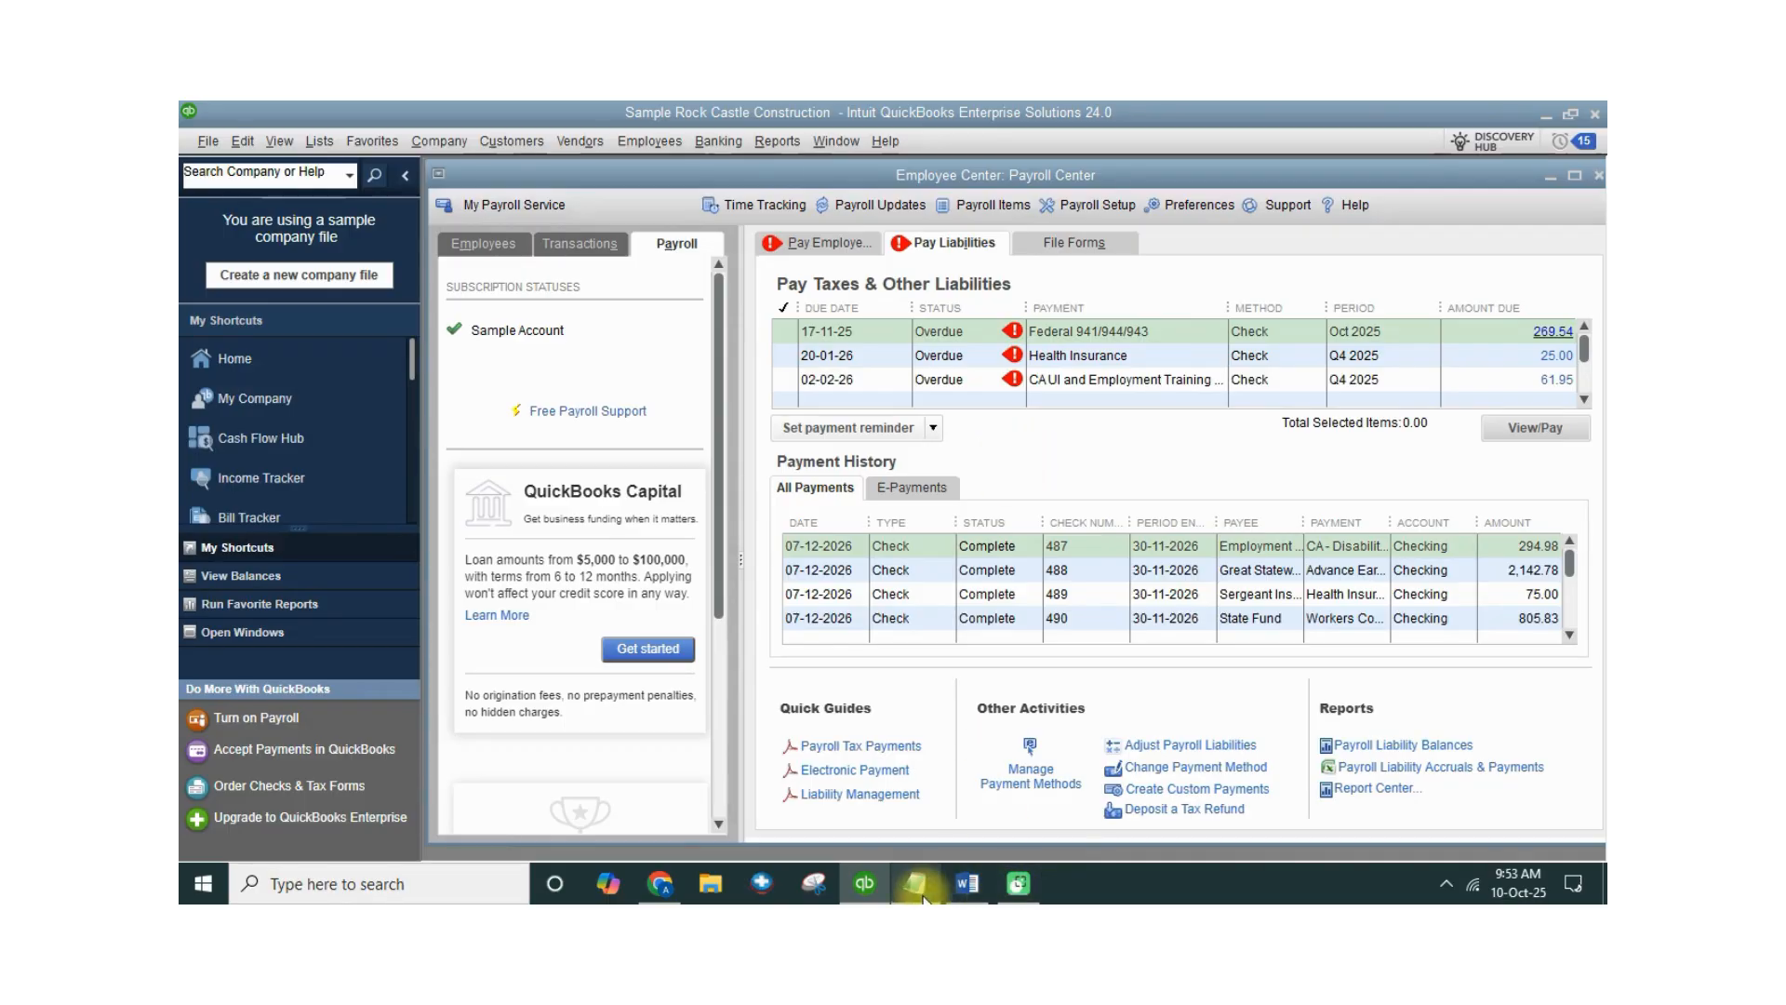
Step: Switch to the Word document and examine the definition of an IRS payroll liability and its listed examples
{"action": "left_click", "coordinate": [964, 885]}
{"action": "scroll", "coordinate": [800, 456], "scroll_direction": "up", "scroll_amount": 2}
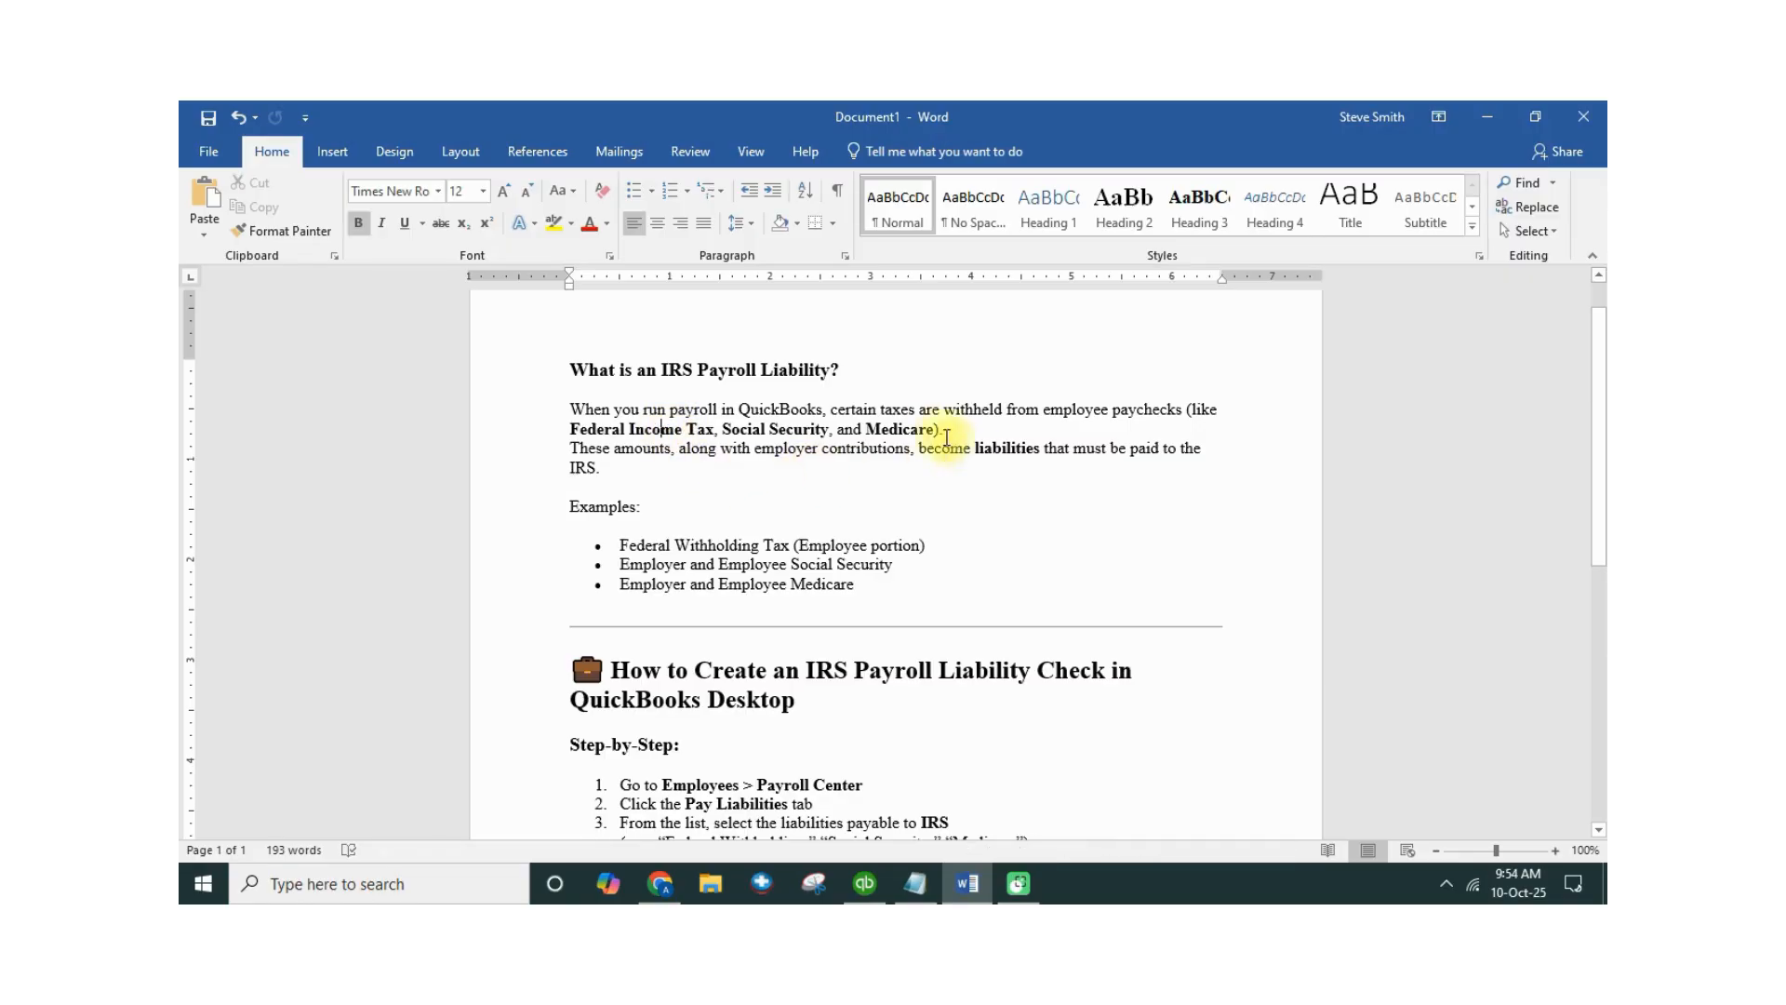
{"action": "left_click_drag", "start_coordinate": [944, 410], "coordinate": [997, 437]}
{"action": "left_click", "coordinate": [967, 474]}
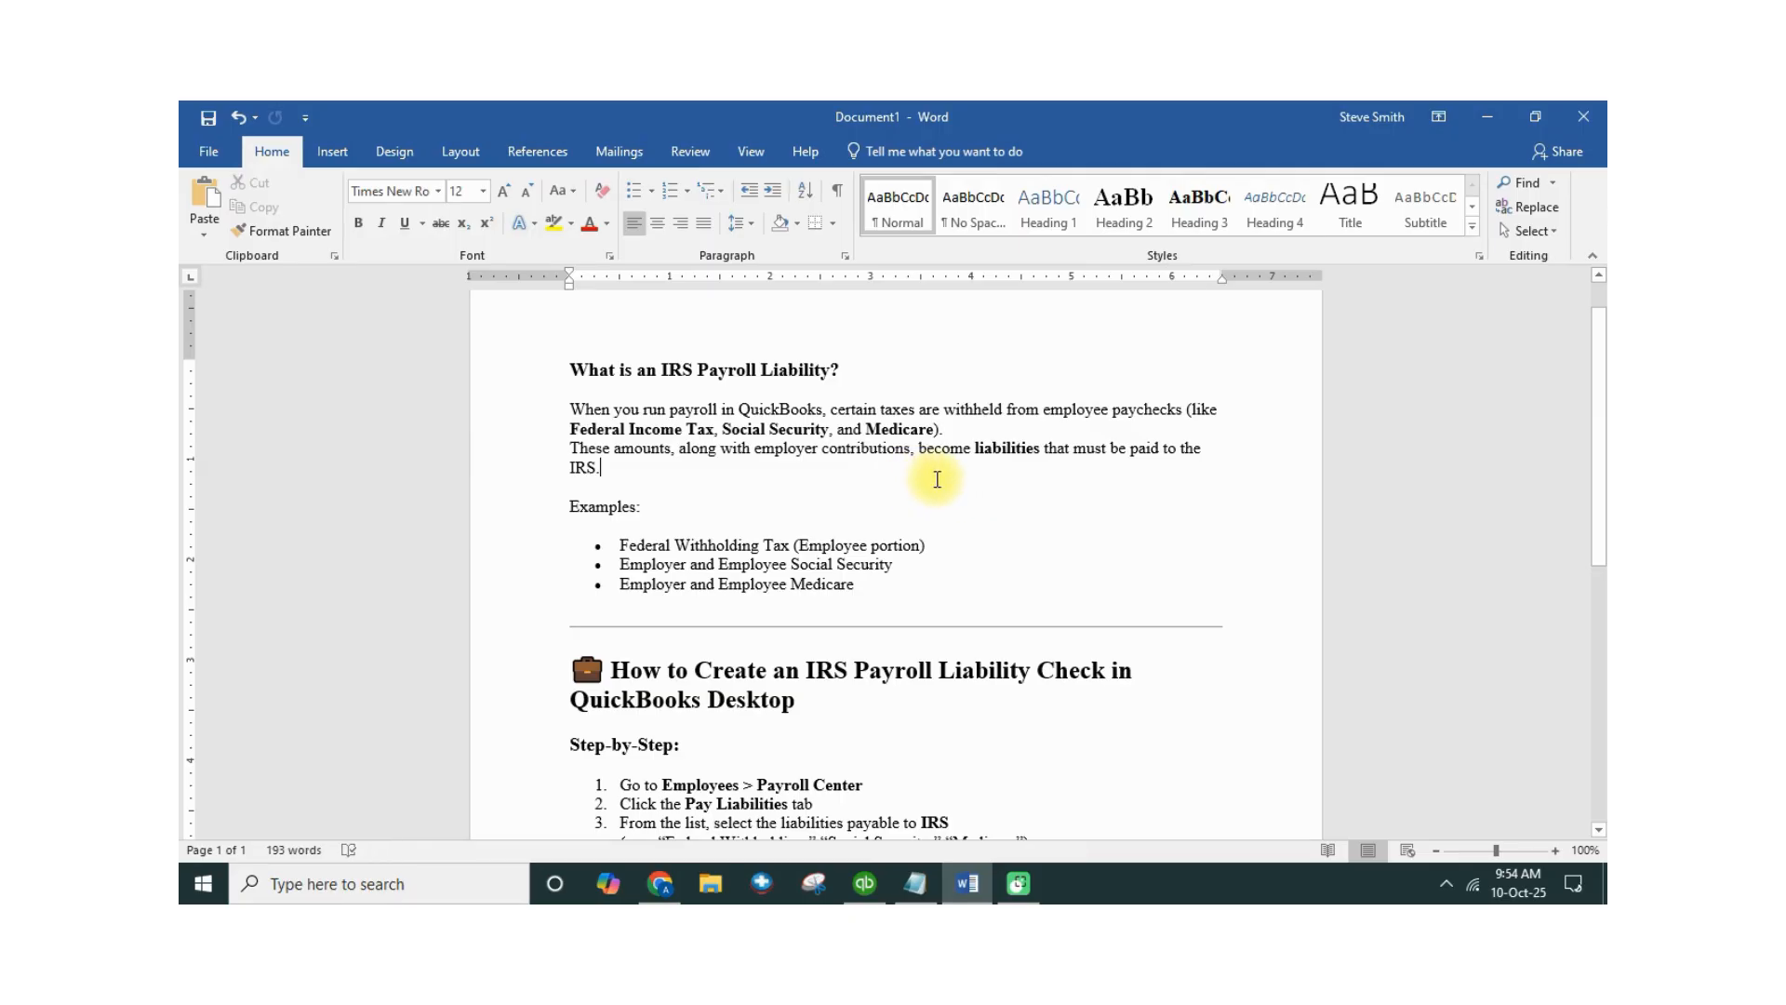
{"action": "scroll", "coordinate": [940, 479], "scroll_direction": "down", "scroll_amount": 1}
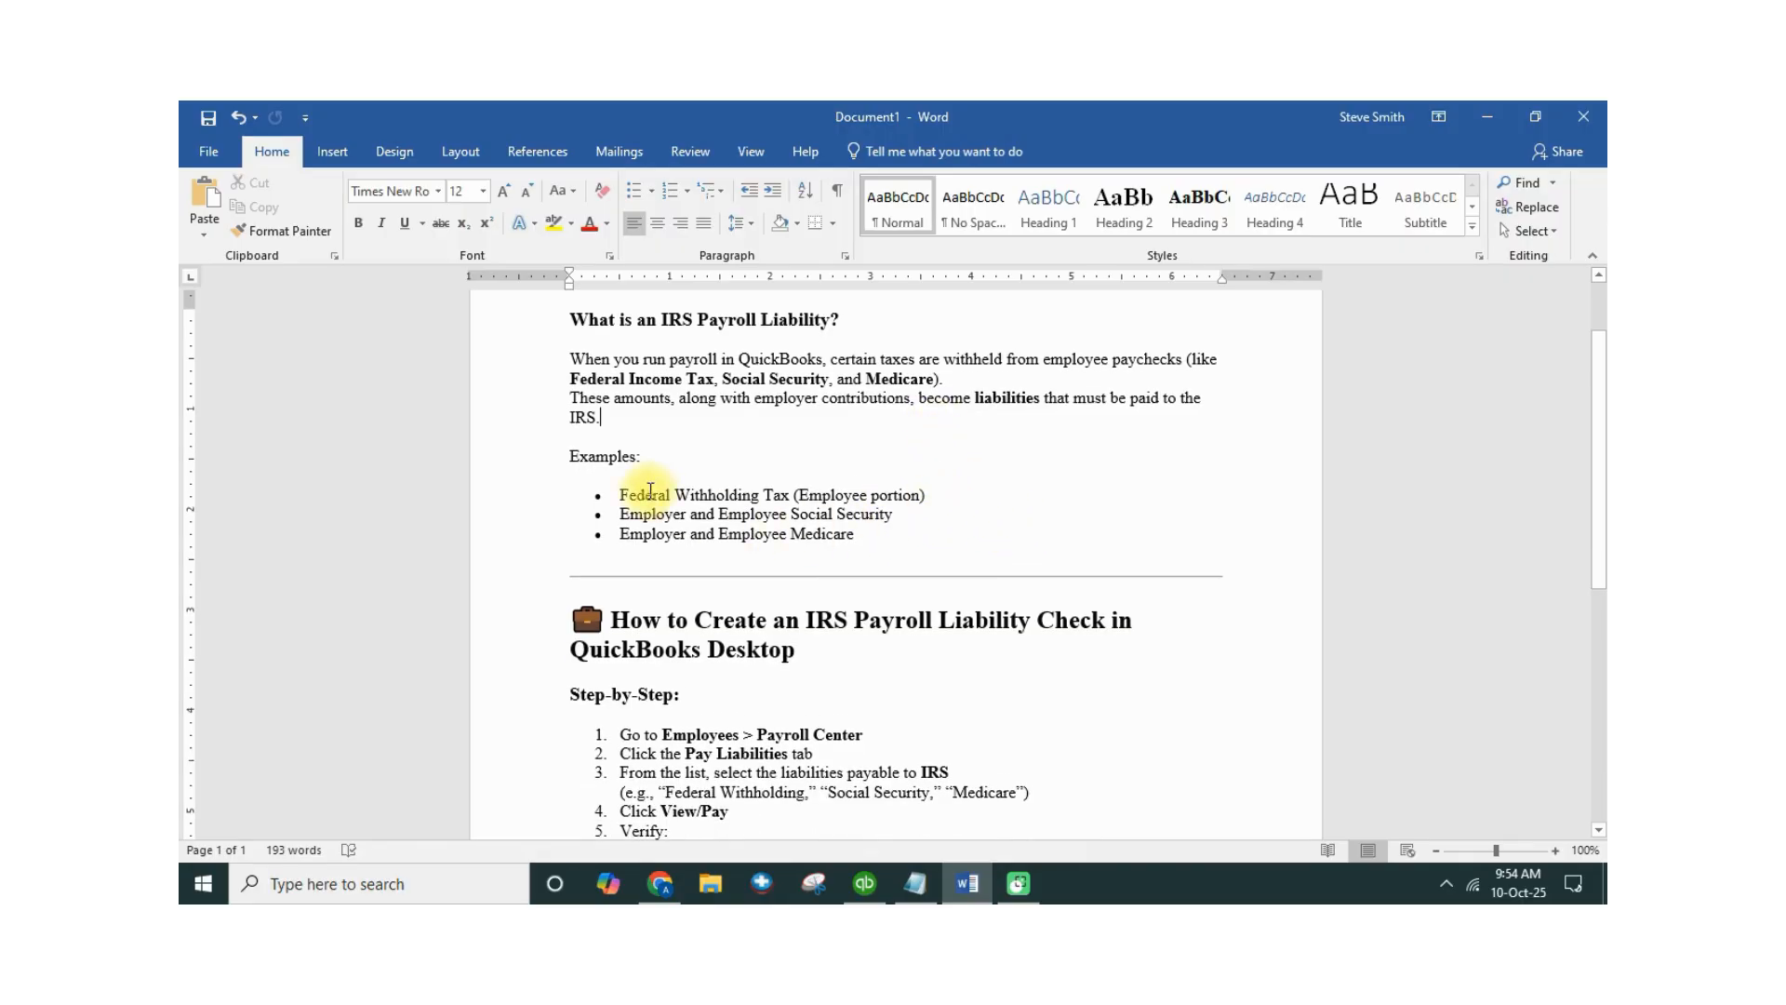
{"action": "left_click", "coordinate": [625, 495]}
{"action": "left_click_drag", "start_coordinate": [704, 507], "coordinate": [893, 539]}
{"action": "left_click", "coordinate": [921, 529]}
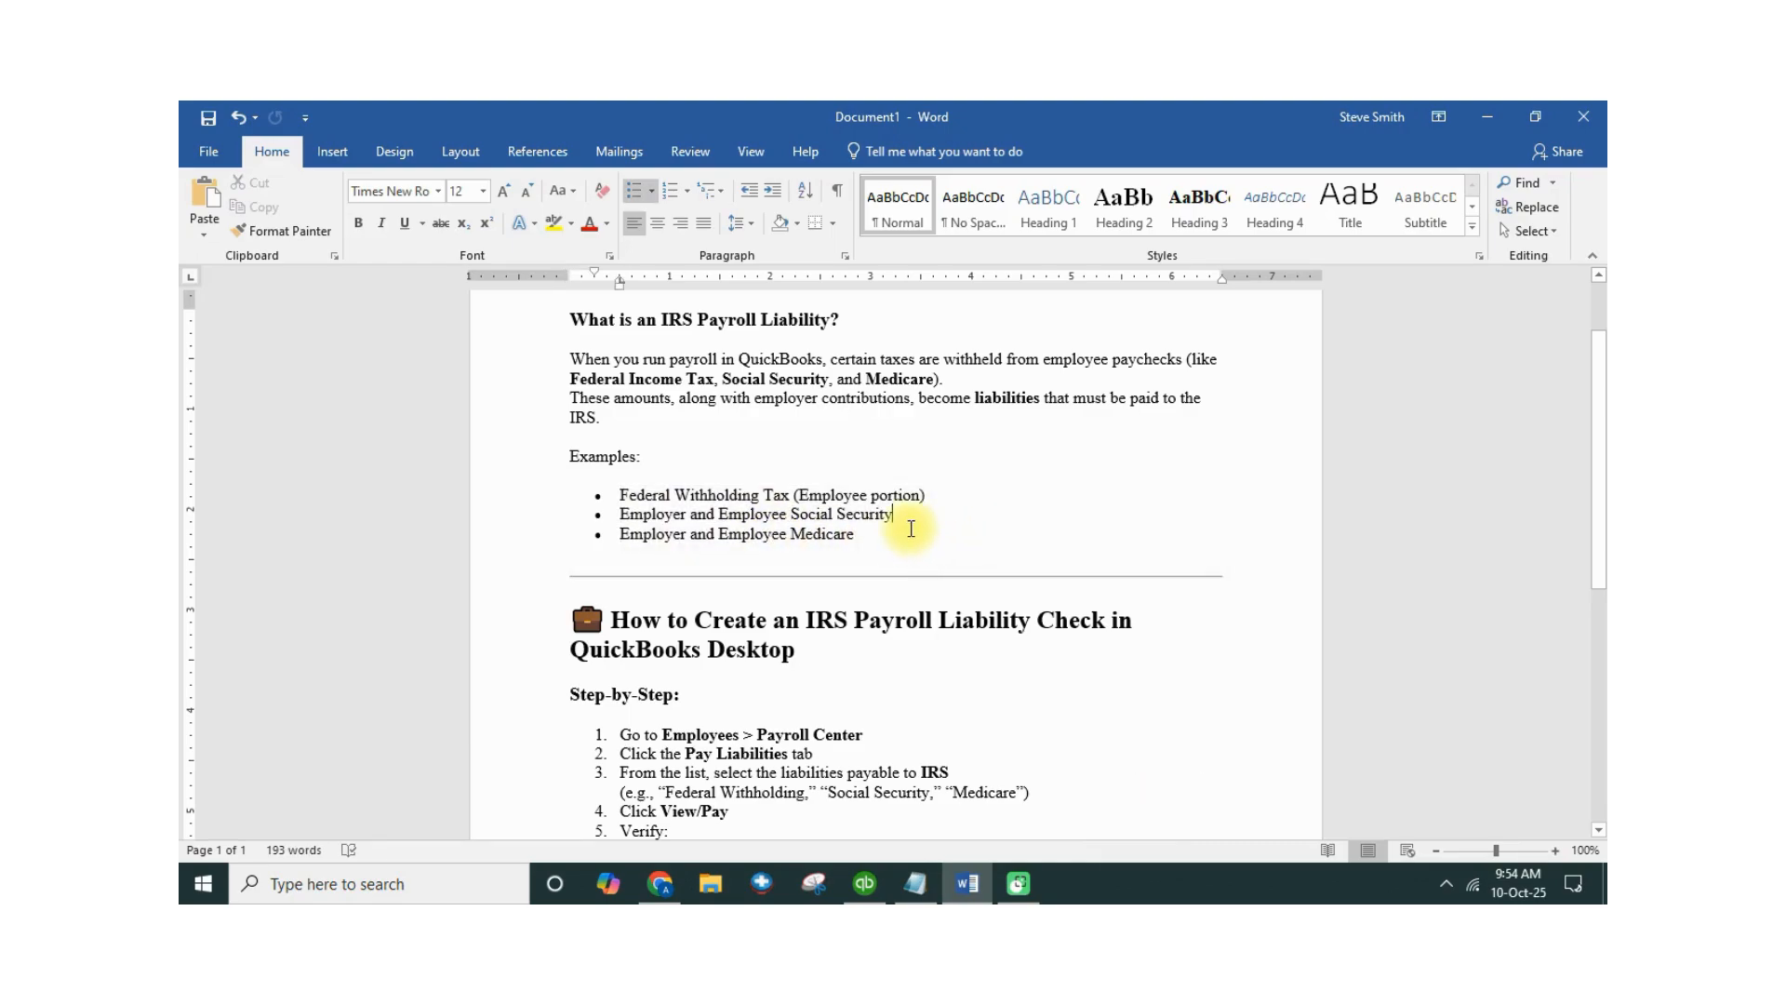
{"action": "scroll", "coordinate": [911, 528], "scroll_direction": "down", "scroll_amount": 1}
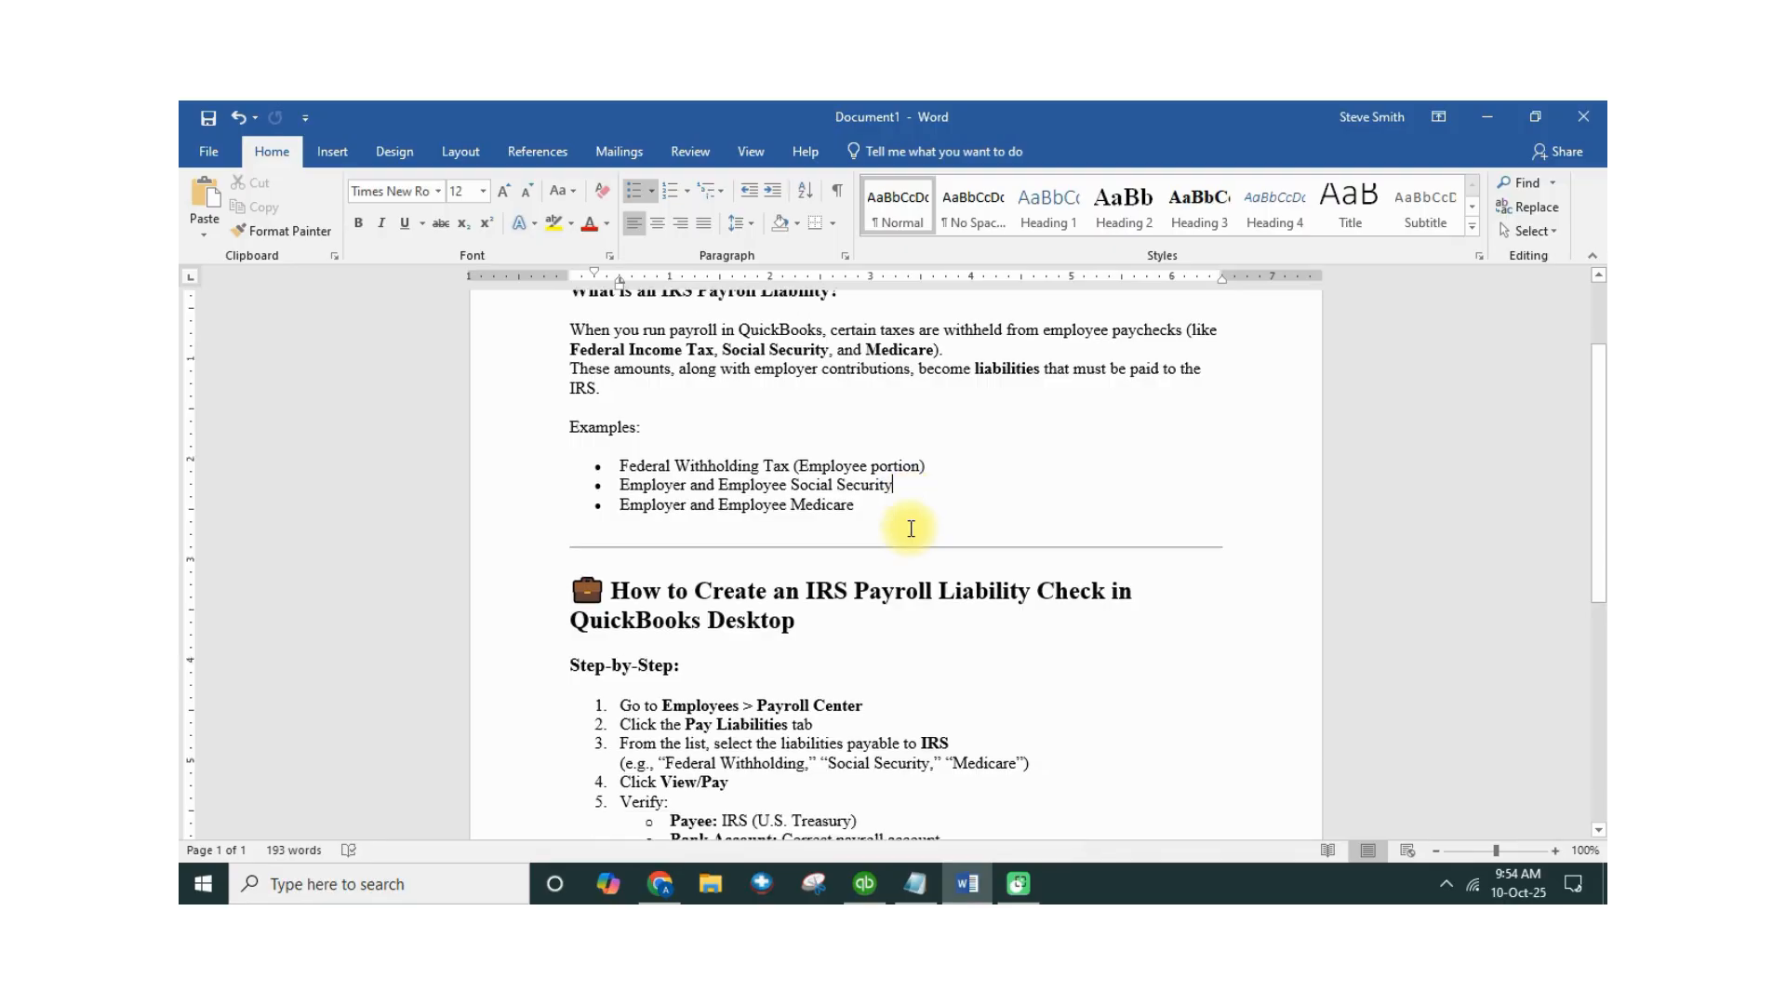
{"action": "left_click", "coordinate": [875, 488]}
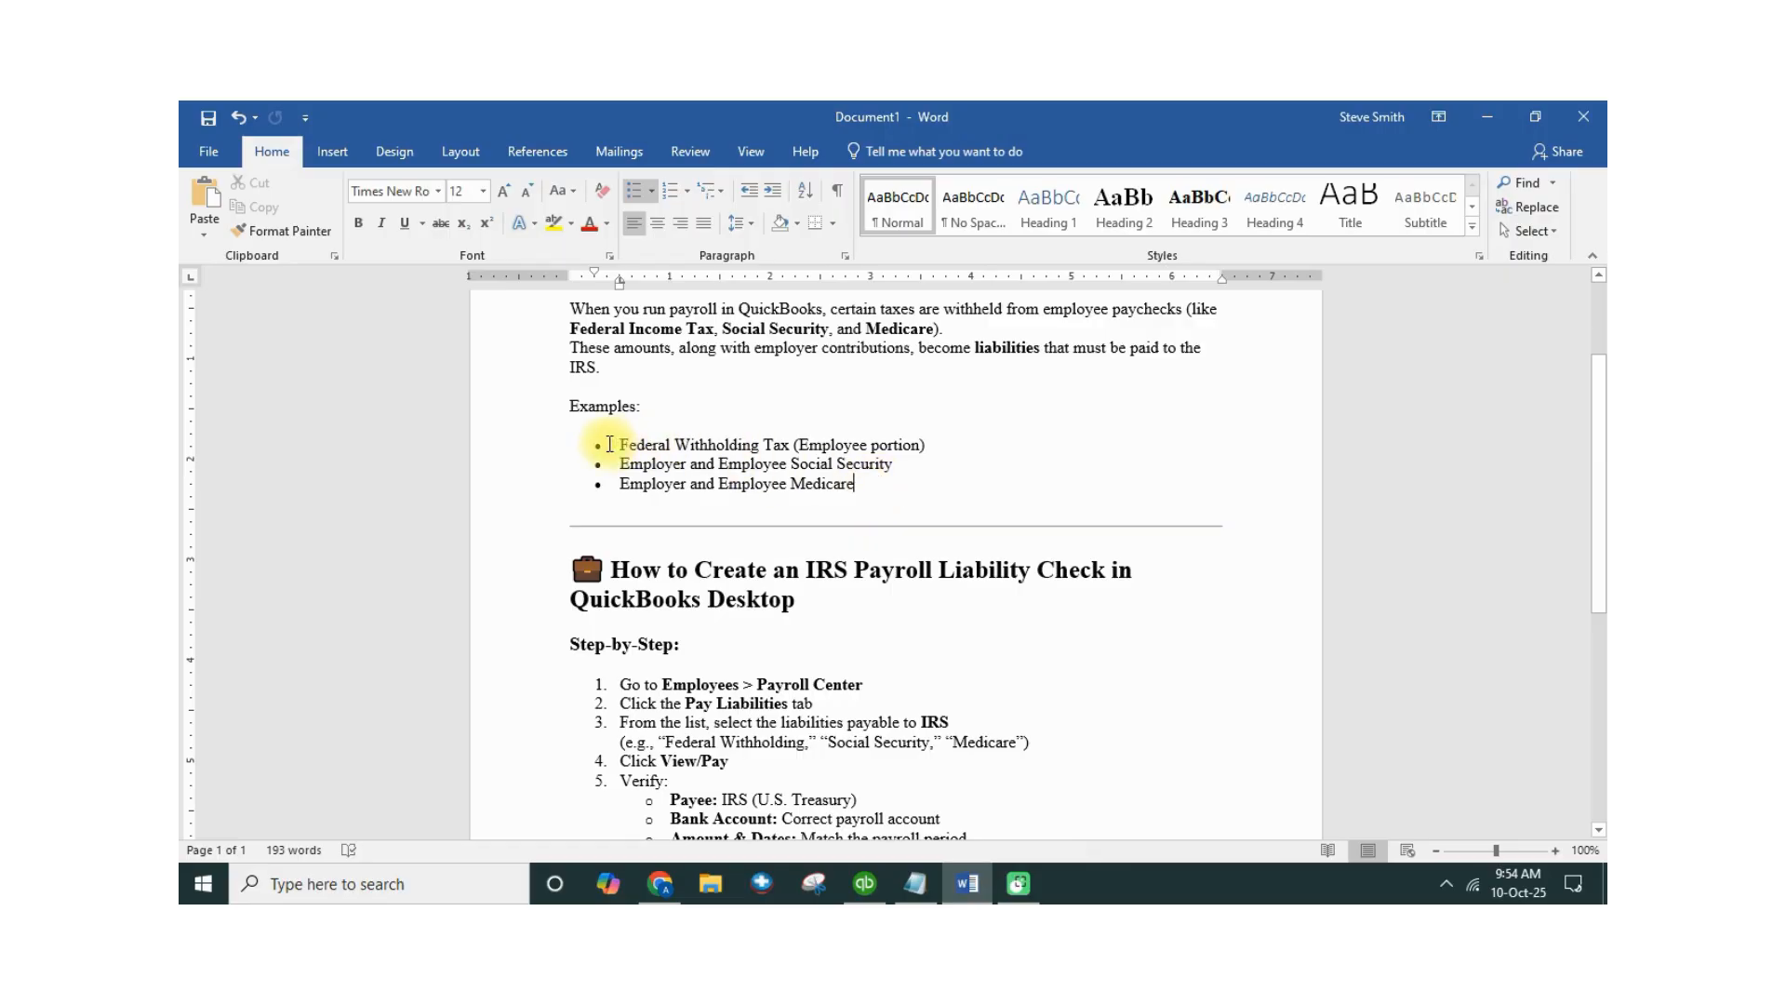
{"action": "left_click_drag", "start_coordinate": [600, 446], "coordinate": [918, 506]}
Step: Examine the steps for creating an IRS payroll liability check, including the payee, bank account, amount and dates to verify
{"action": "scroll", "coordinate": [916, 517], "scroll_direction": "down", "scroll_amount": 2}
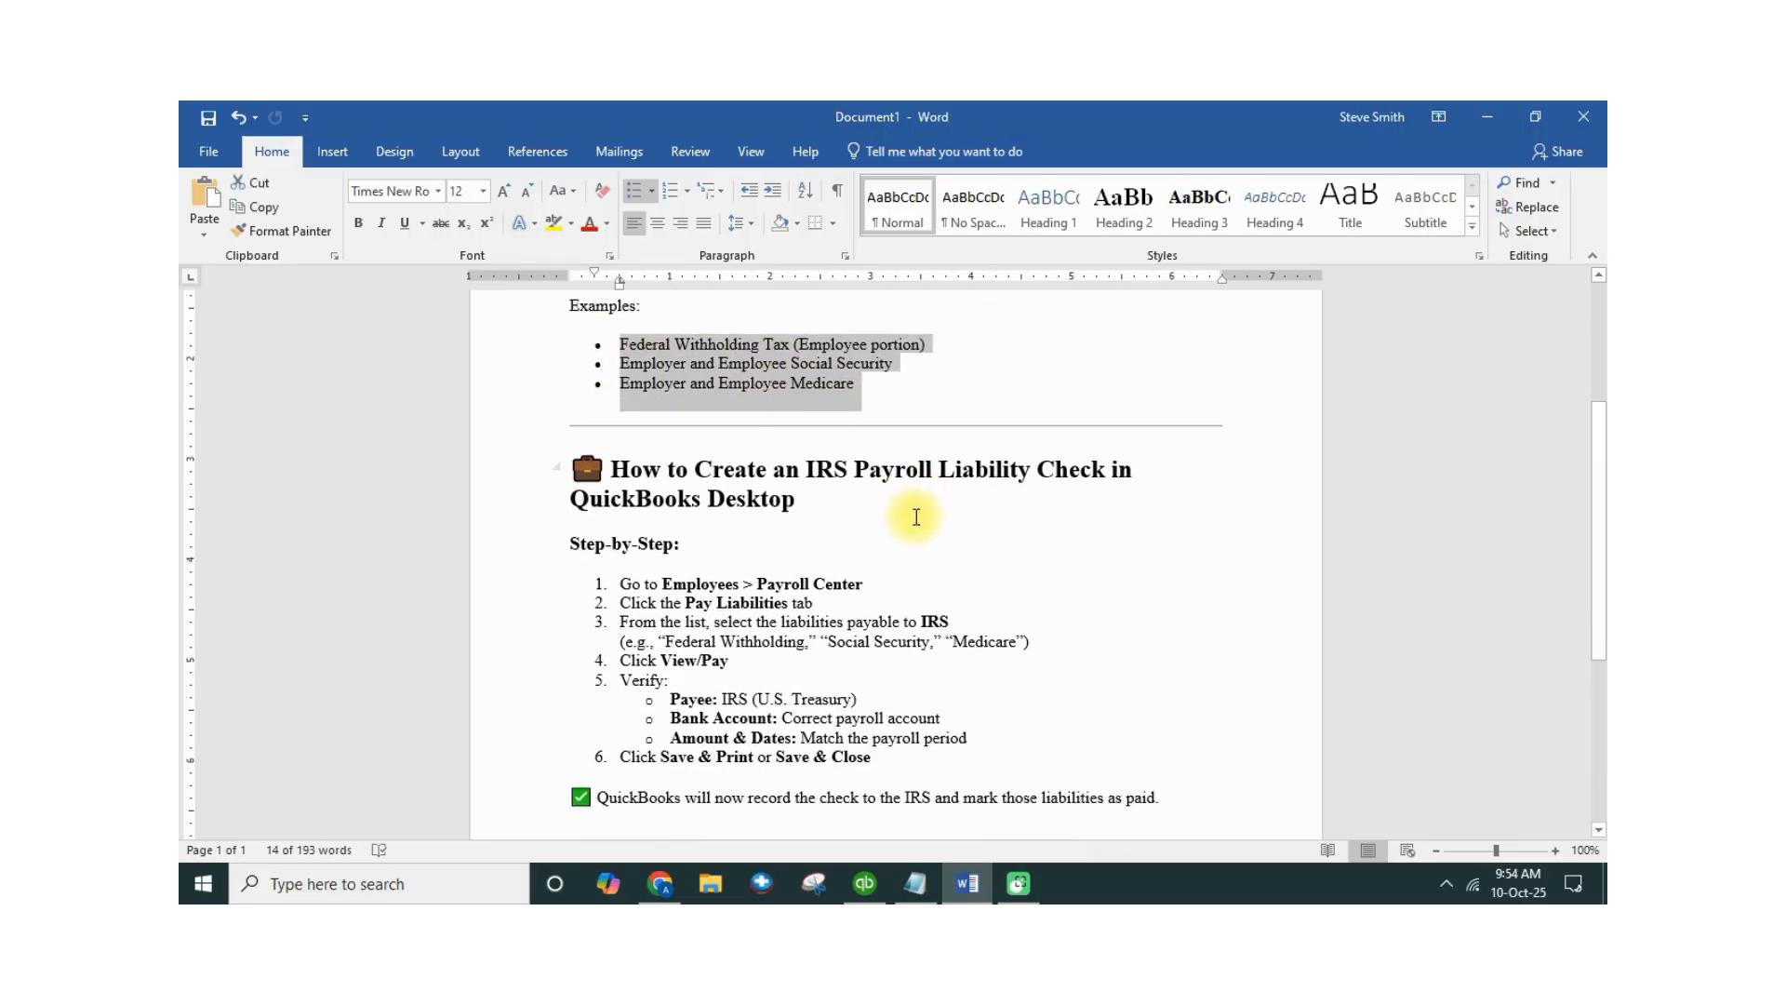
{"action": "scroll", "coordinate": [865, 531], "scroll_direction": "down", "scroll_amount": 2}
{"action": "left_click", "coordinate": [806, 541]}
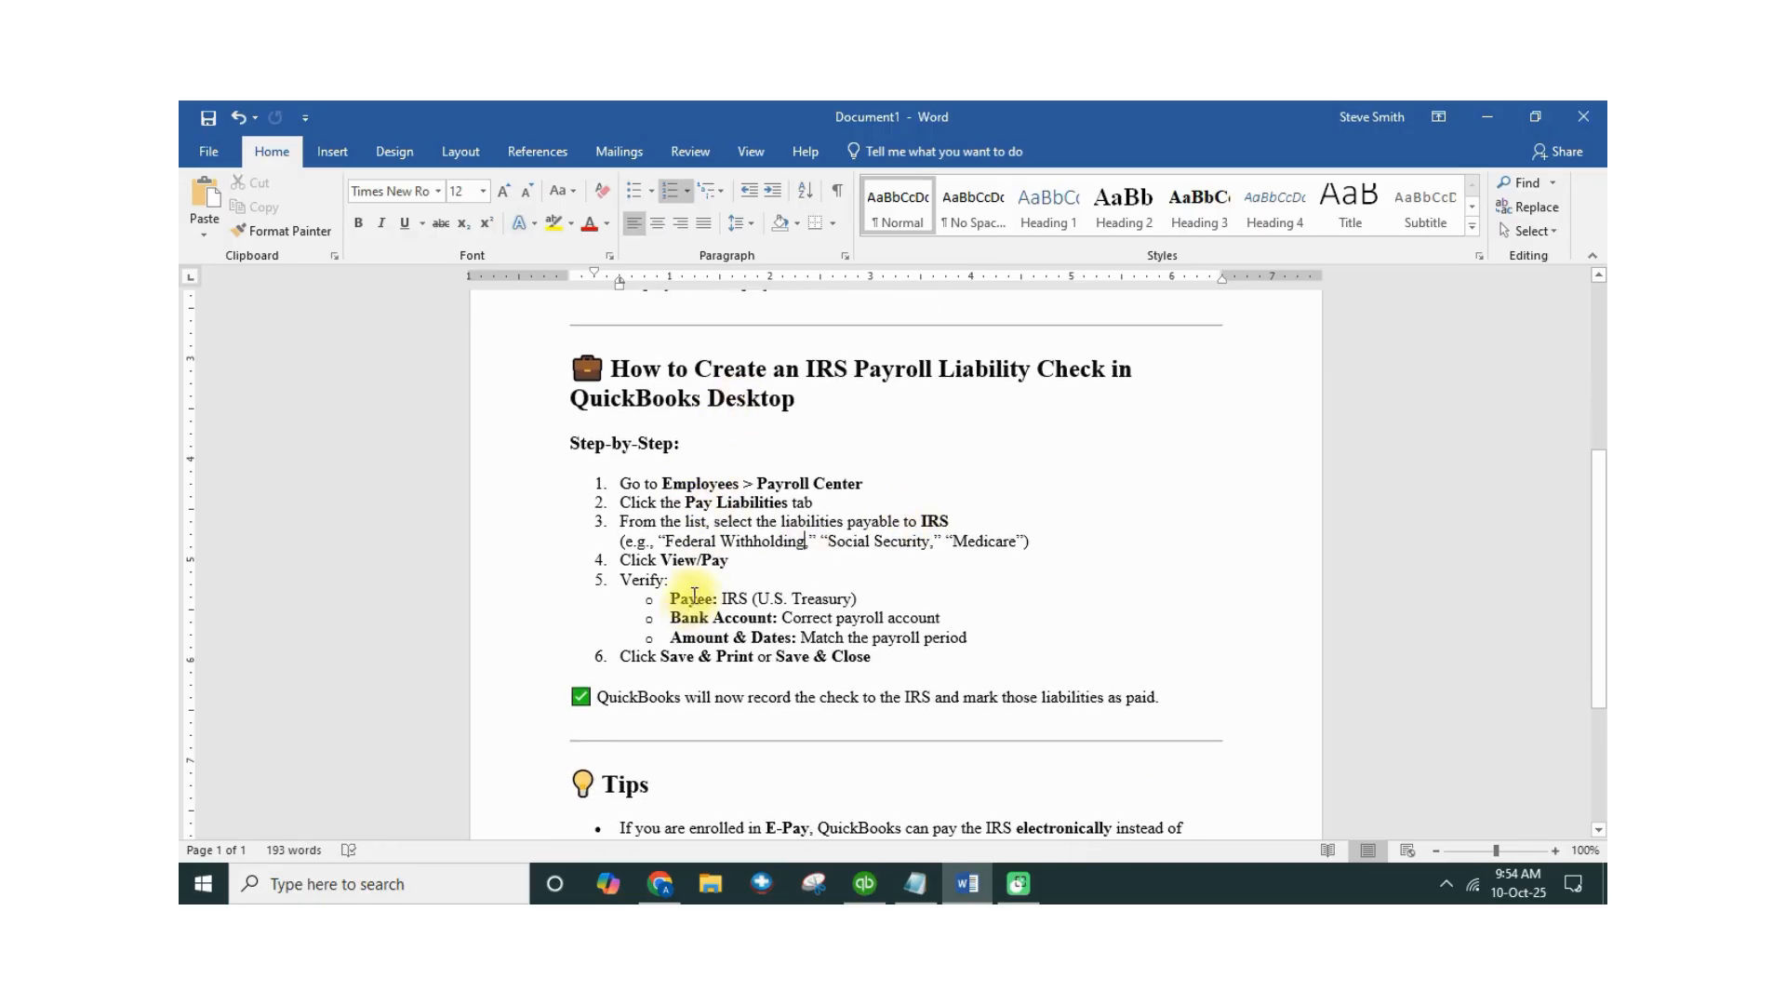
{"action": "scroll", "coordinate": [818, 577], "scroll_direction": "down", "scroll_amount": 1}
{"action": "left_click_drag", "start_coordinate": [670, 549], "coordinate": [873, 544]}
{"action": "left_click_drag", "start_coordinate": [672, 570], "coordinate": [941, 572]}
{"action": "left_click", "coordinate": [856, 607]}
{"action": "left_click", "coordinate": [885, 606]}
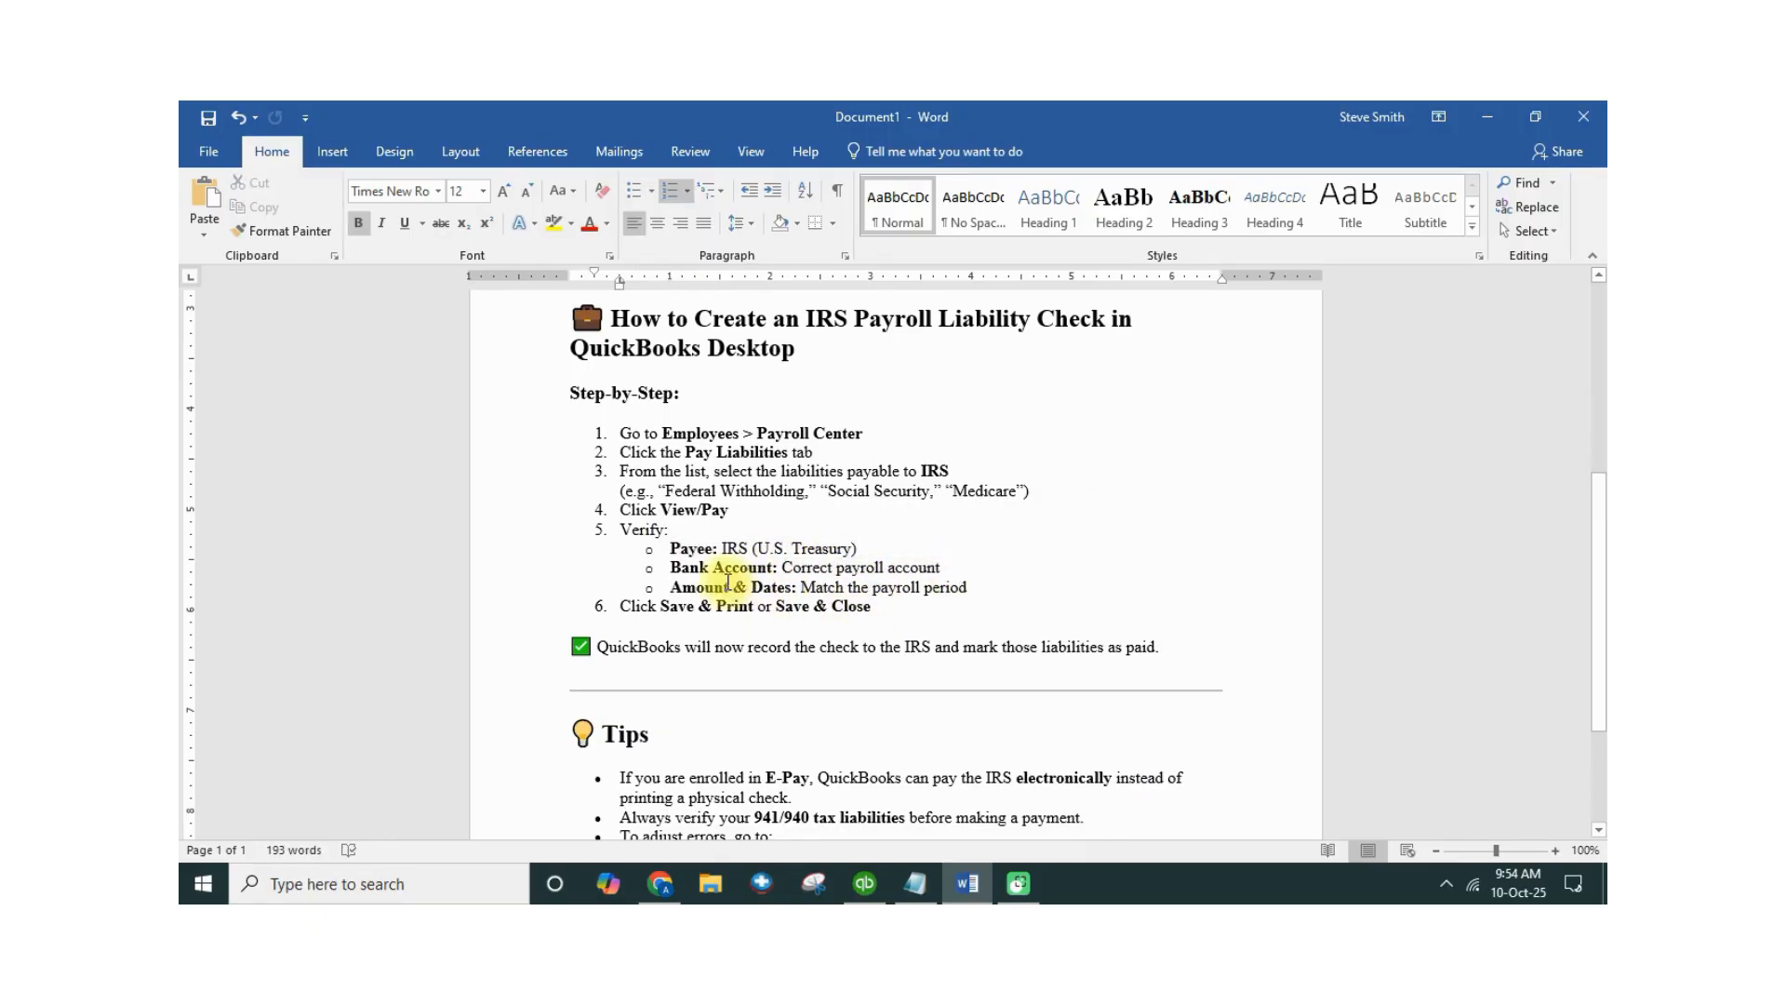
{"action": "left_click_drag", "start_coordinate": [727, 581], "coordinate": [930, 606]}
{"action": "left_click", "coordinate": [935, 604]}
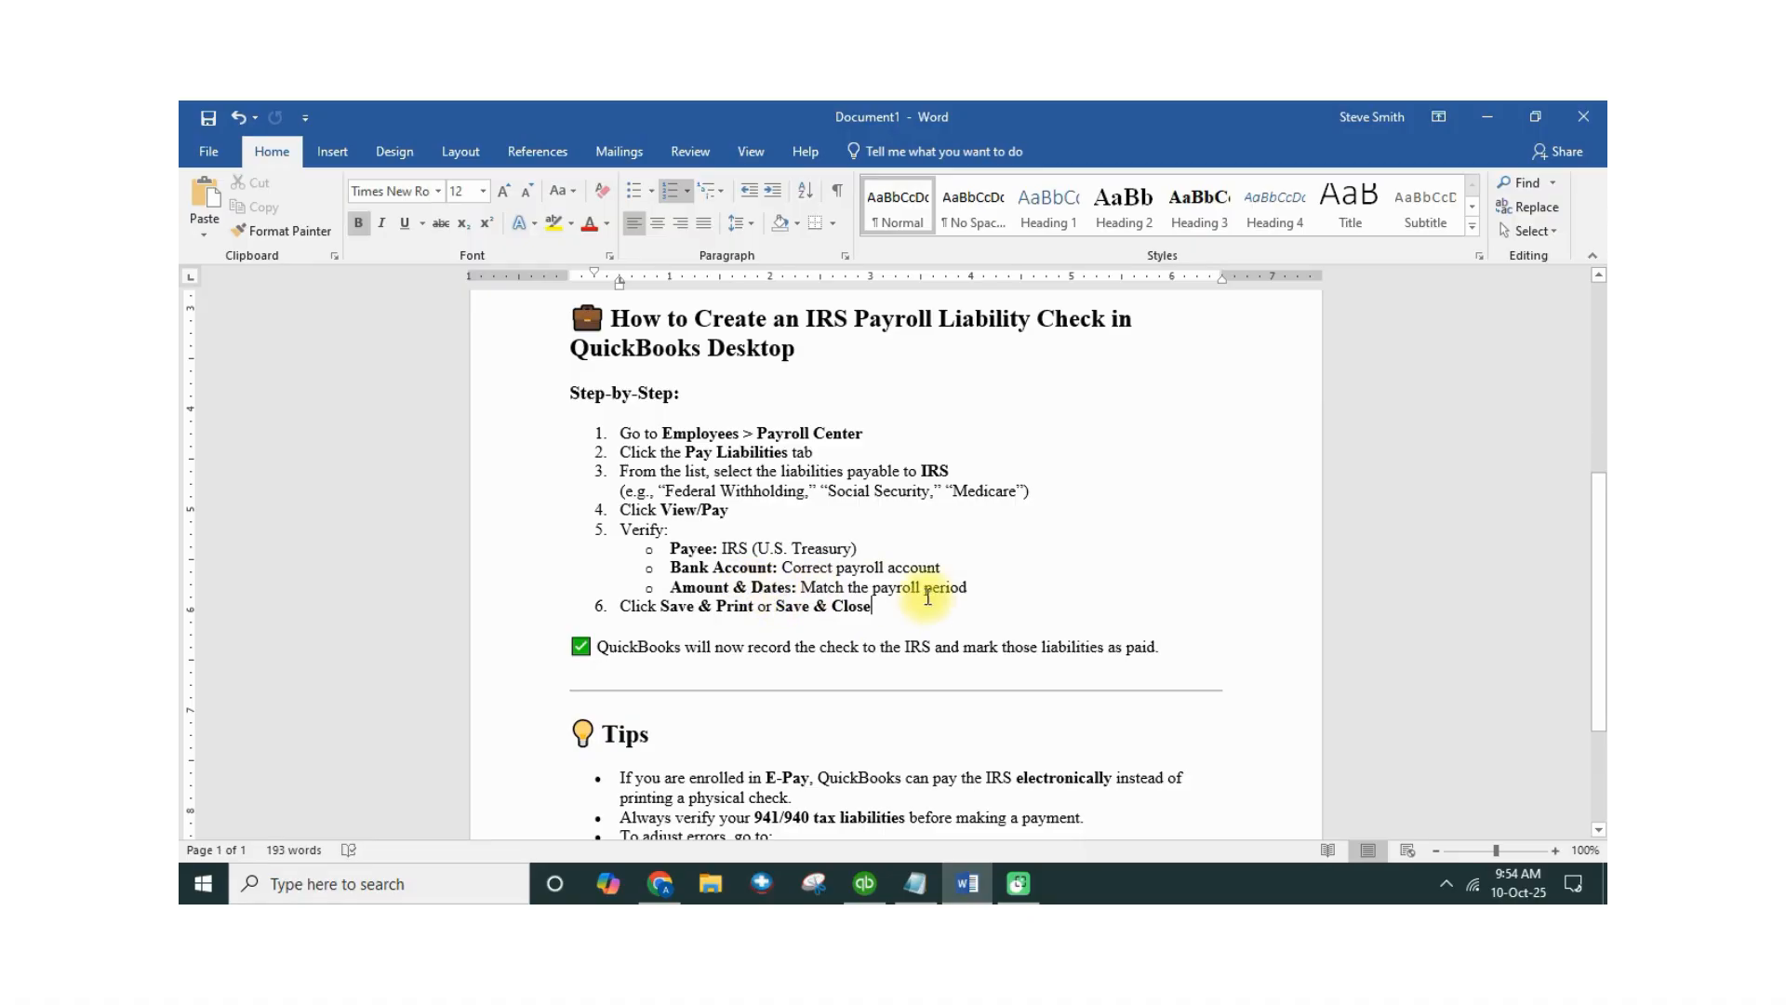
Step: Examine the tips on E-Pay, 941/940 tax liabilities and adjusting payroll liabilities, then return to the QuickBooks Payroll Center
{"action": "scroll", "coordinate": [930, 596], "scroll_direction": "down", "scroll_amount": 3}
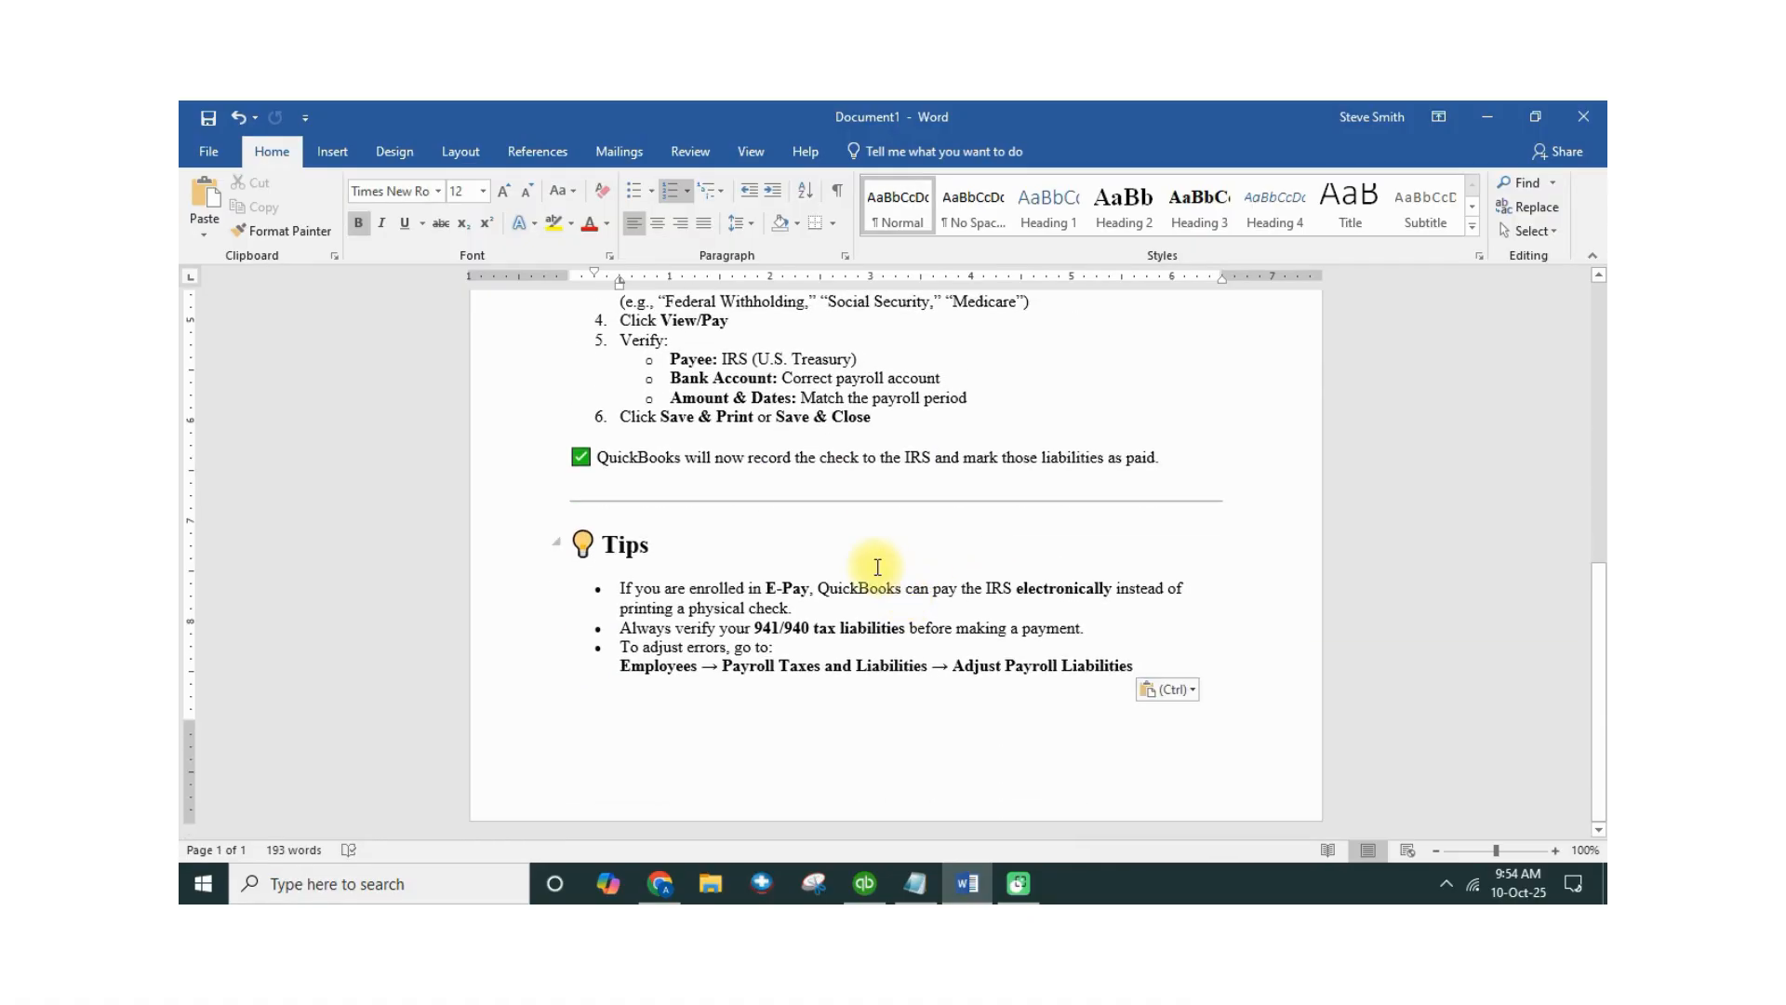
{"action": "left_click", "coordinate": [790, 579]}
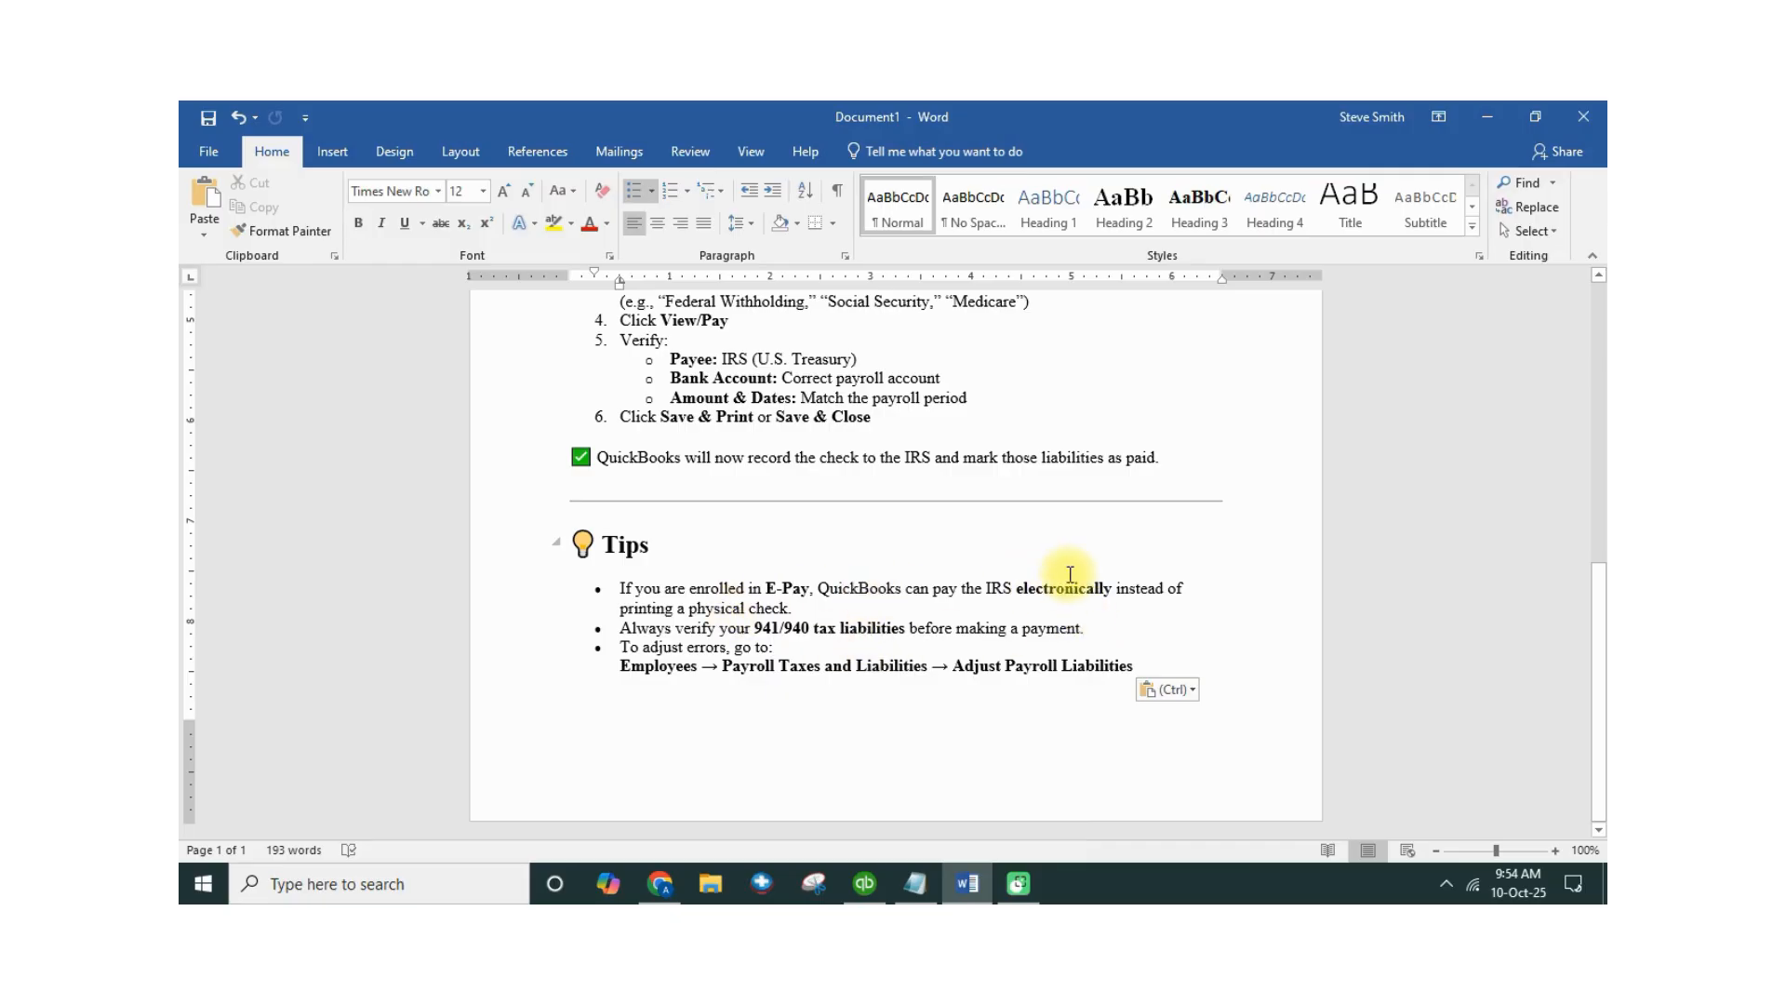
{"action": "left_click_drag", "start_coordinate": [676, 628], "coordinate": [907, 629]}
{"action": "left_click", "coordinate": [835, 662]}
{"action": "left_click_drag", "start_coordinate": [783, 624], "coordinate": [949, 674]}
{"action": "left_click", "coordinate": [922, 713]}
{"action": "left_click", "coordinate": [855, 659]}
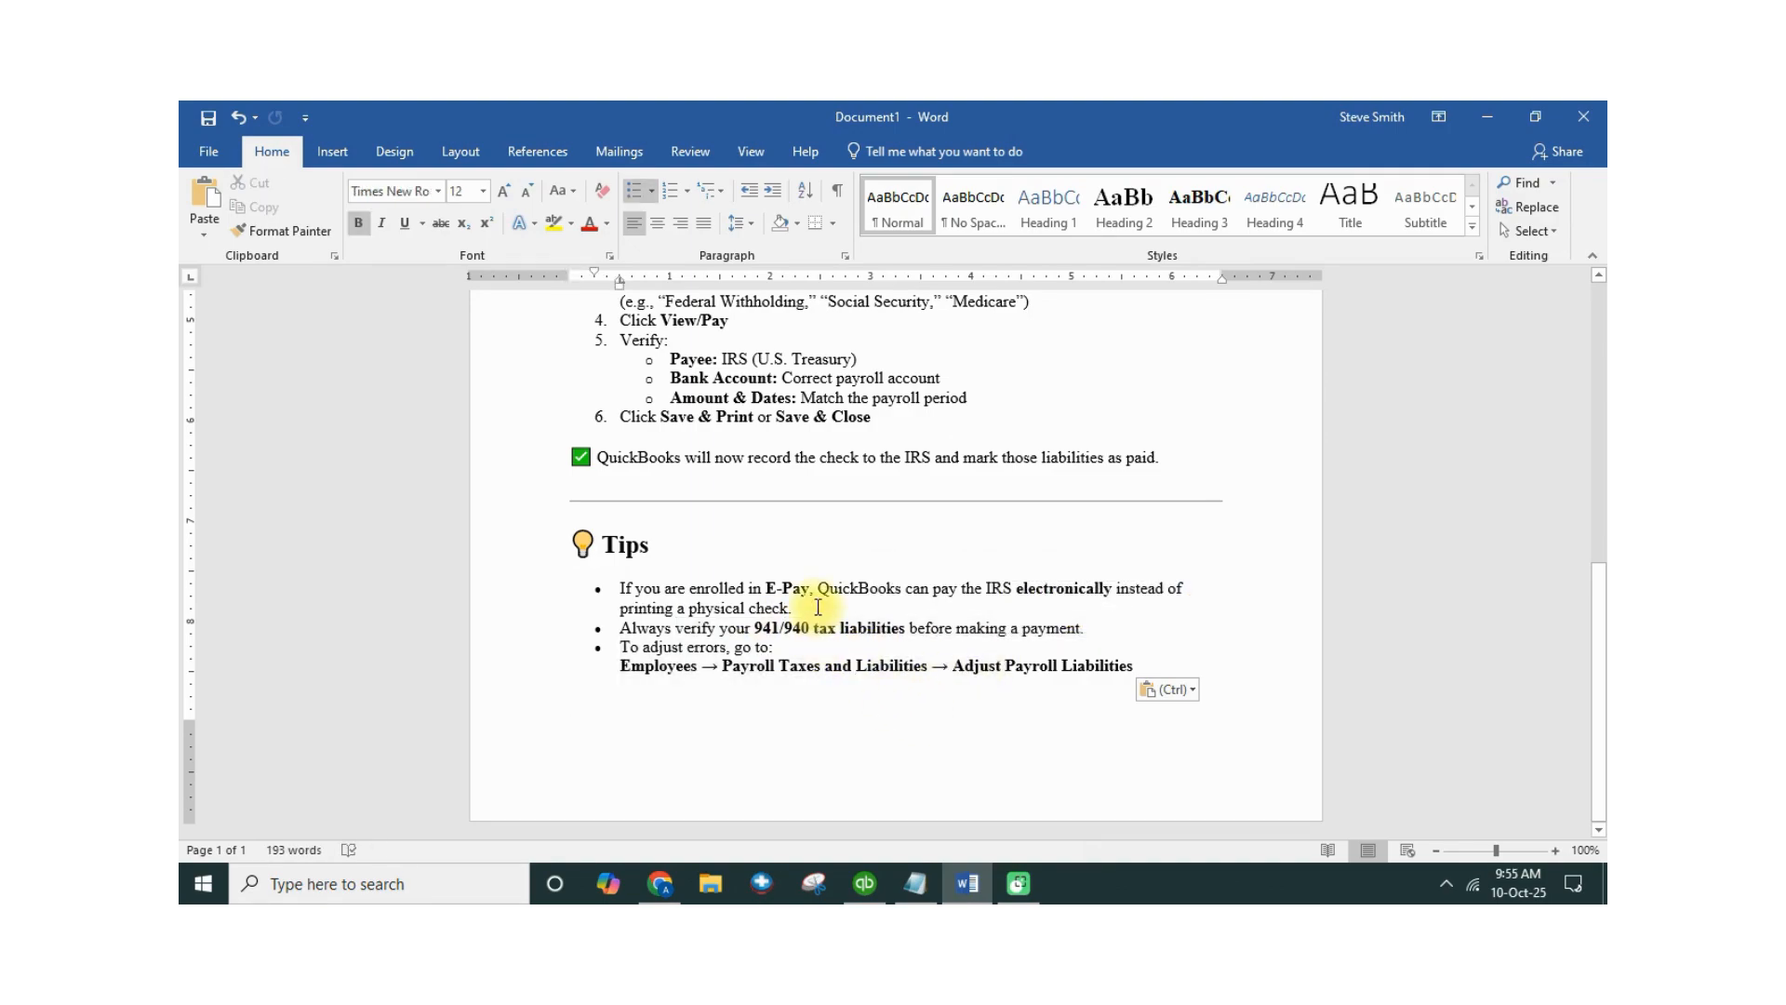
{"action": "left_click_drag", "start_coordinate": [652, 664], "coordinate": [952, 672]}
{"action": "left_click", "coordinate": [774, 669]}
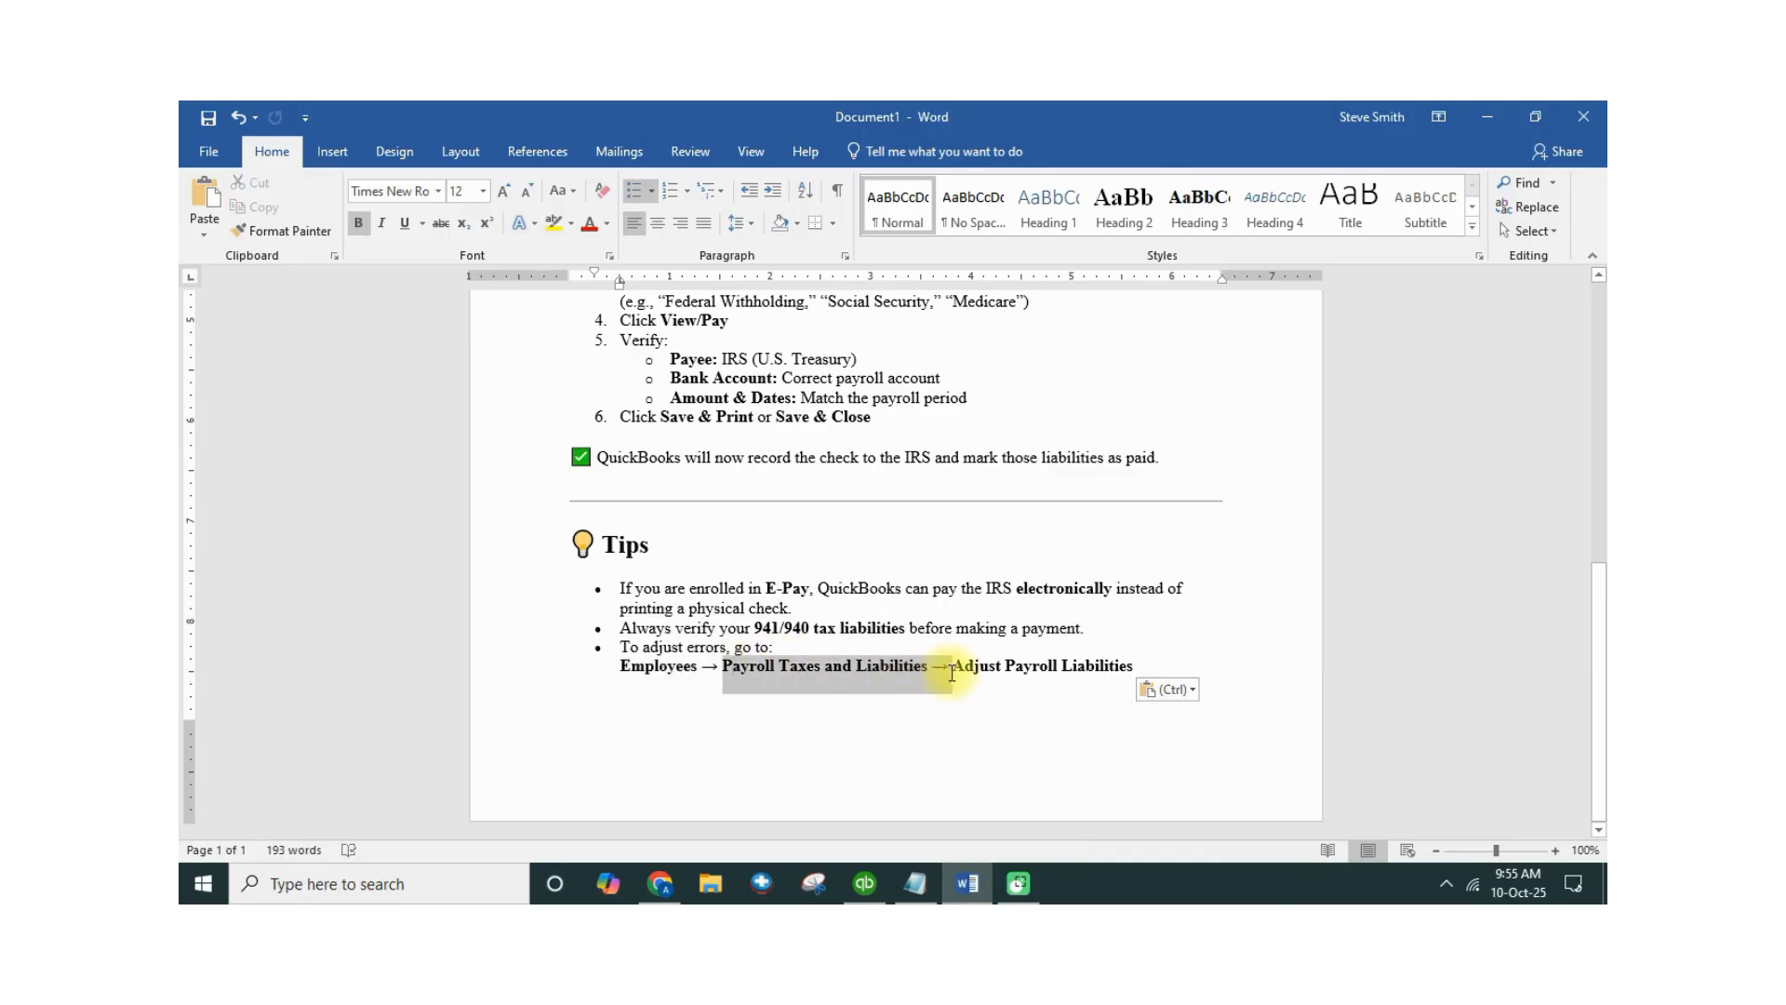
{"action": "left_click", "coordinate": [1047, 682]}
{"action": "left_click", "coordinate": [1168, 525]}
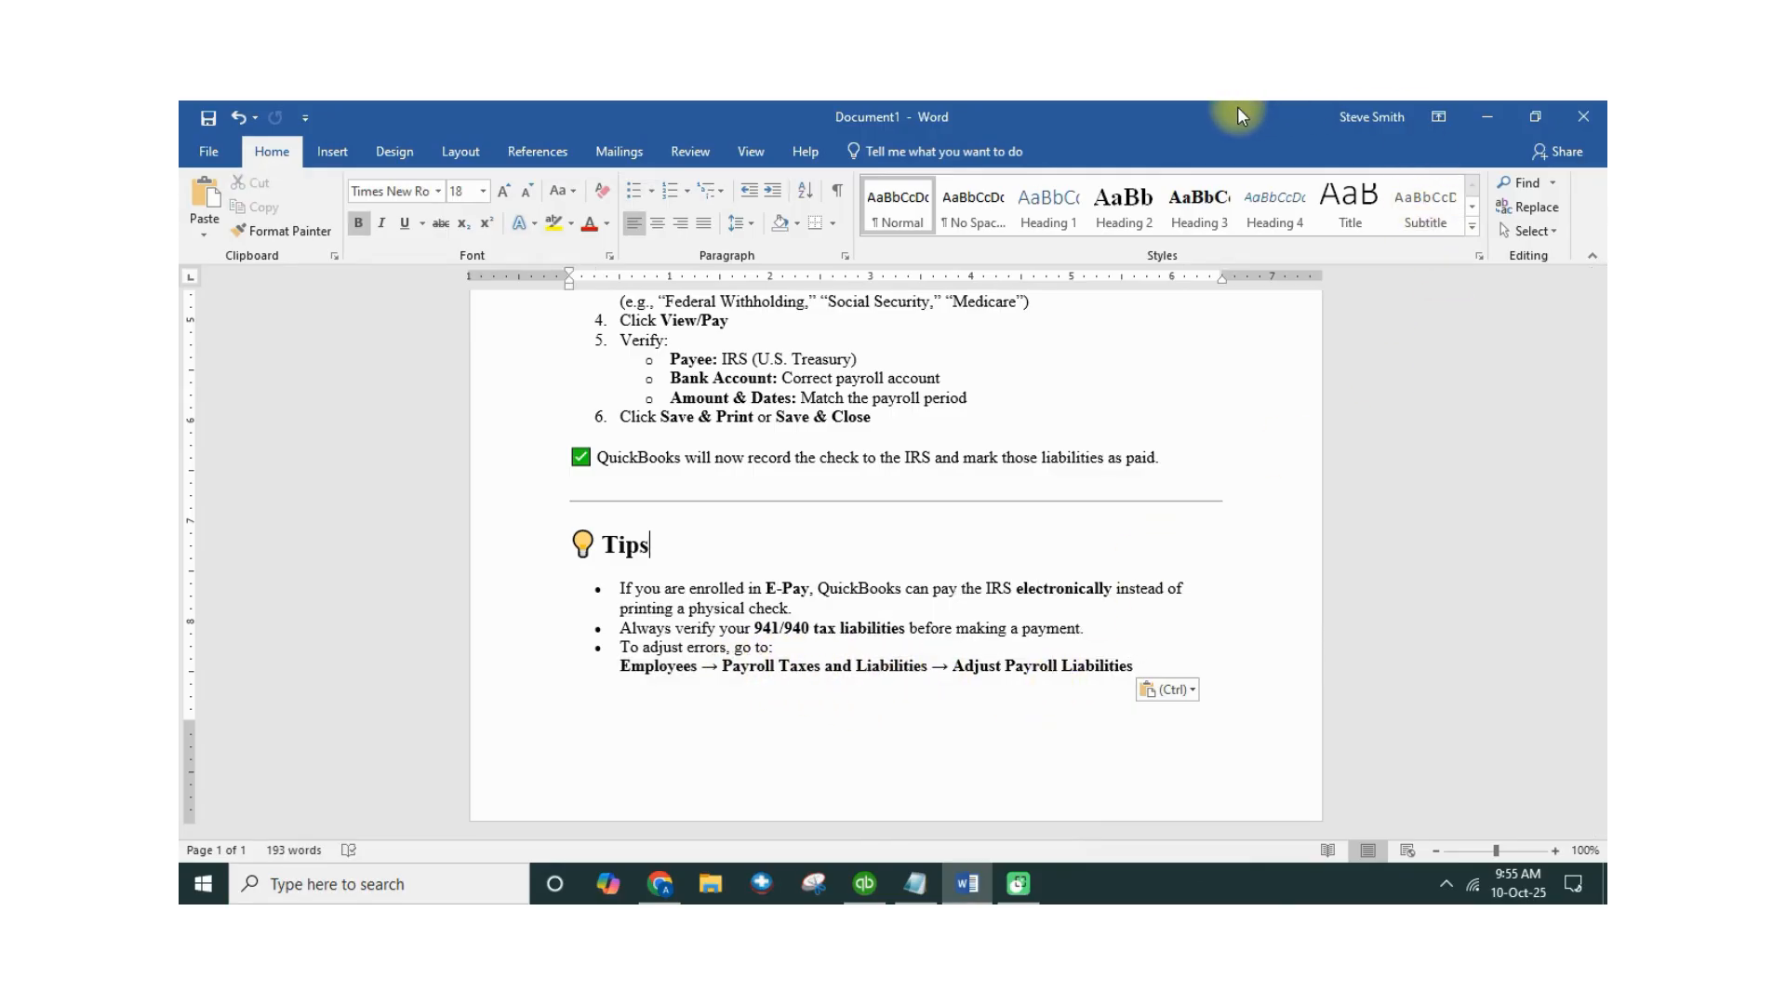
{"action": "left_click", "coordinate": [1496, 117]}
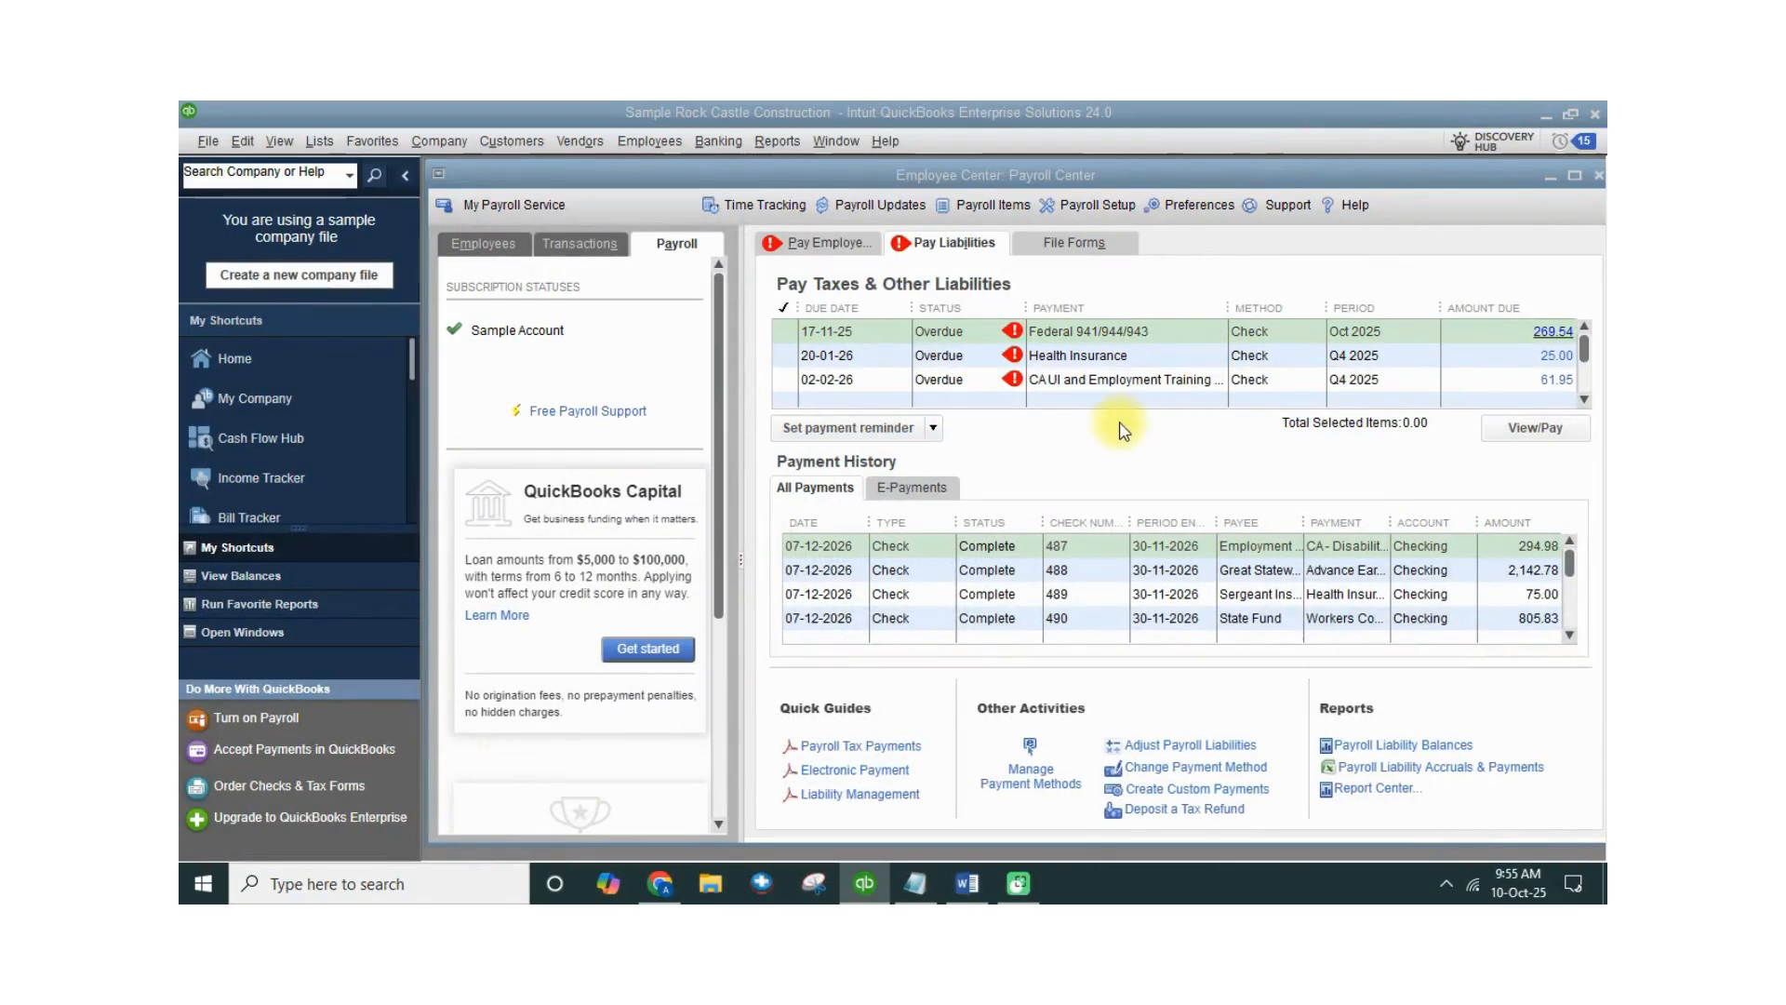